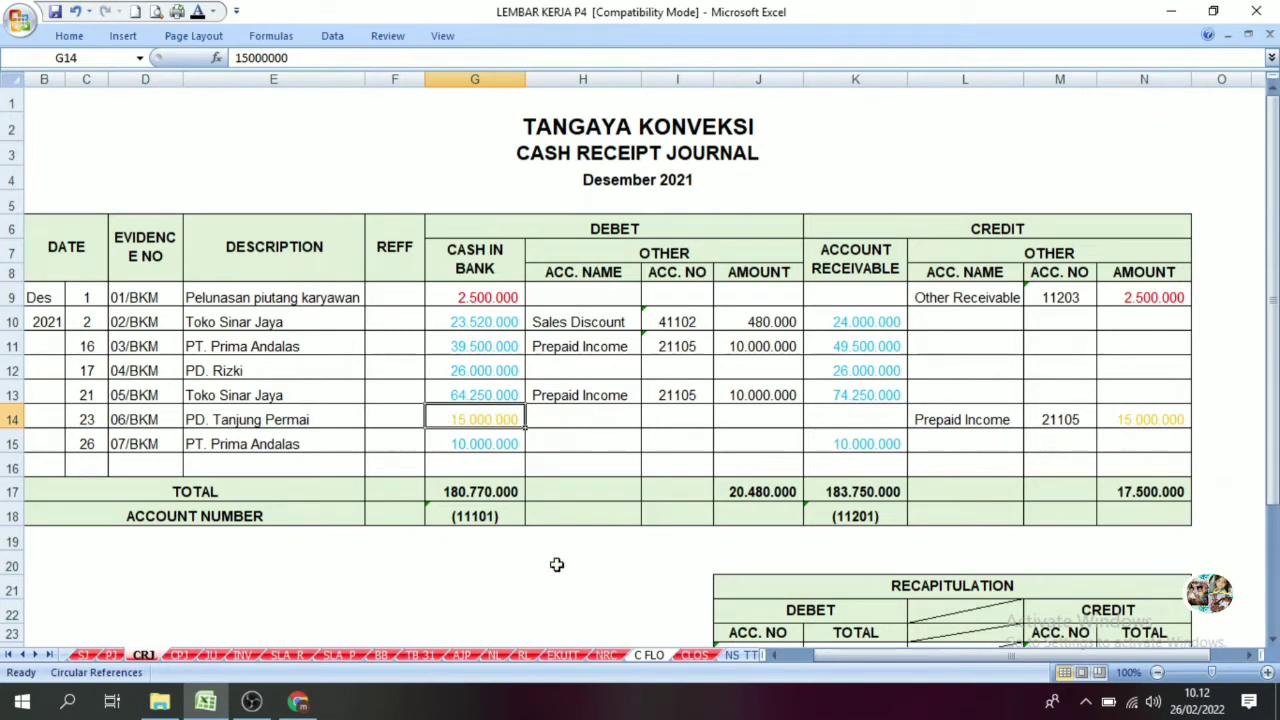
# On the C FLO sheet, apply a black font colour to the Penerimaan Uang Muka Penjualan amount in D14.
pyautogui.click(650, 655)
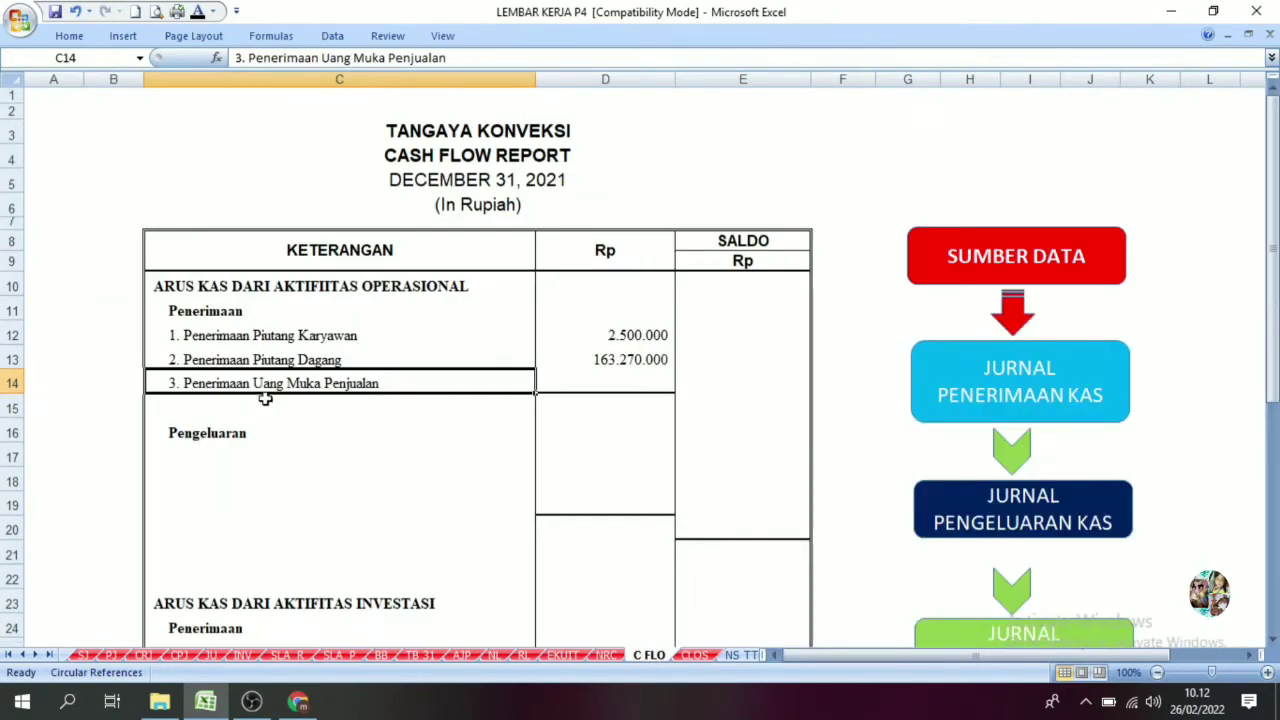
pyautogui.click(622, 377)
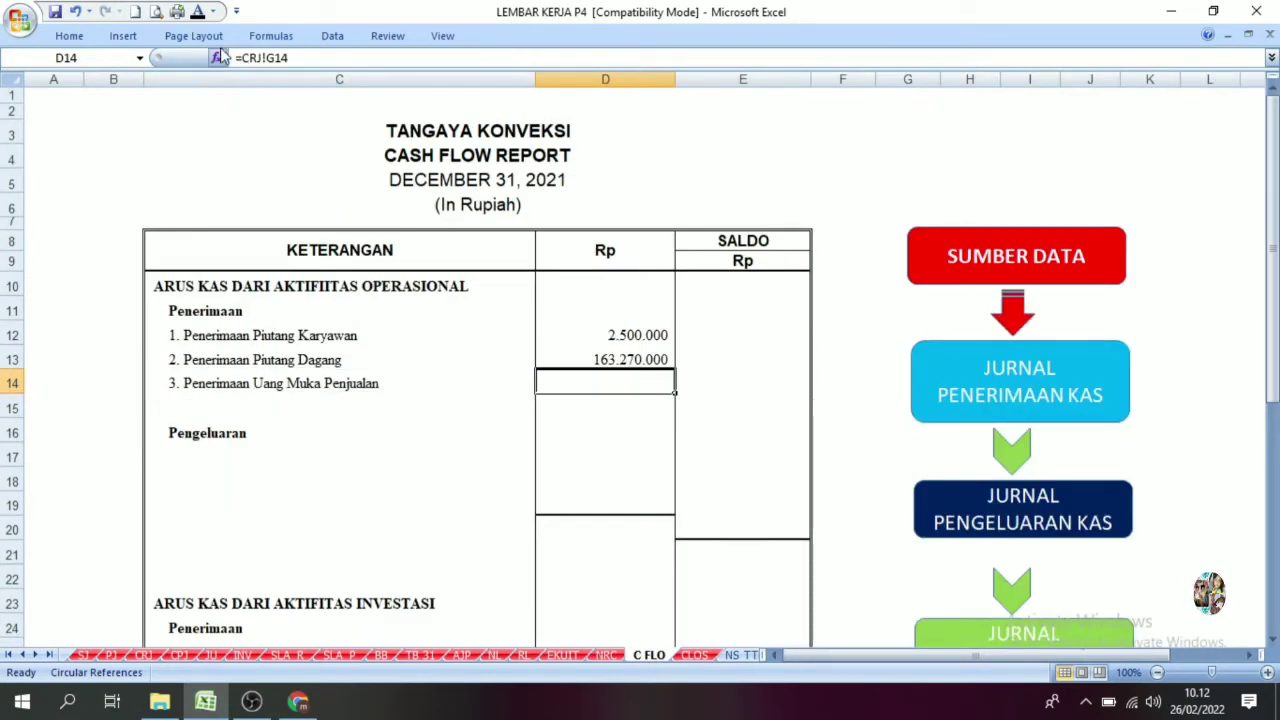
pyautogui.click(197, 12)
pyautogui.click(349, 398)
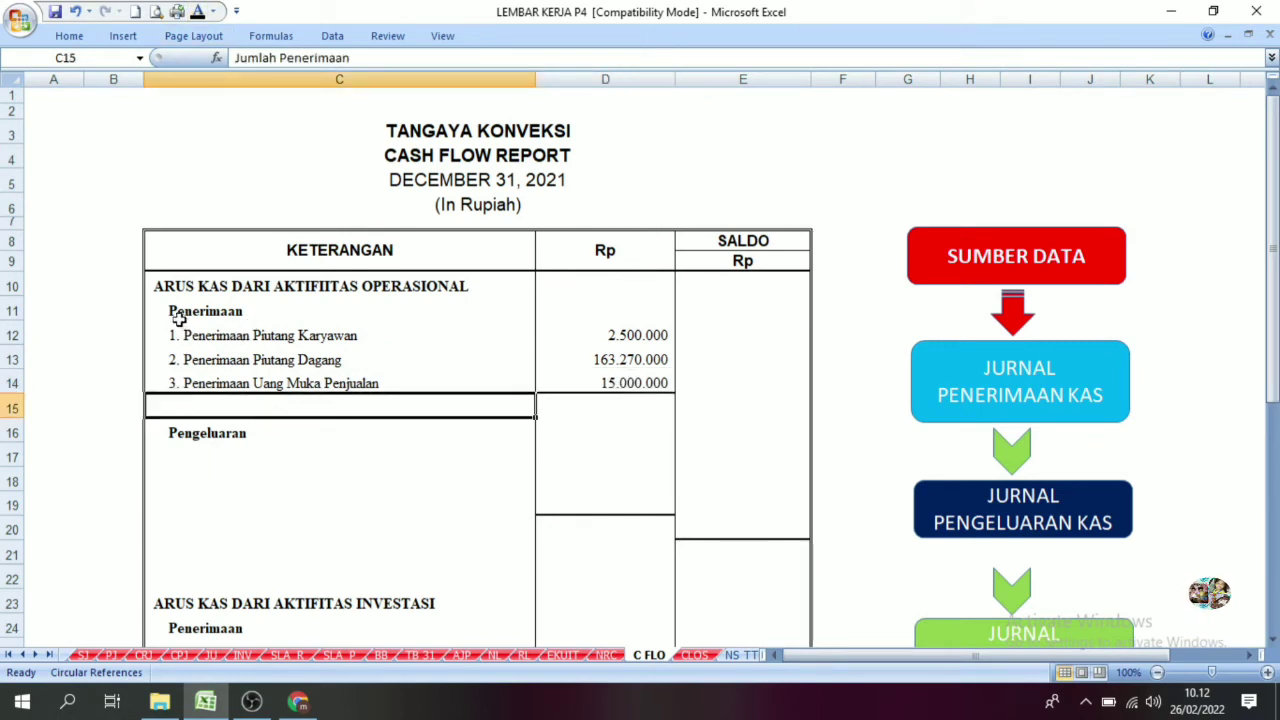
# Review the three operating receipts, then apply a black font colour to the total in E15 and the Jumlah Penerimaan label in C15.
pyautogui.click(449, 292)
pyautogui.moveTo(203, 338); pyautogui.dragTo(284, 378)
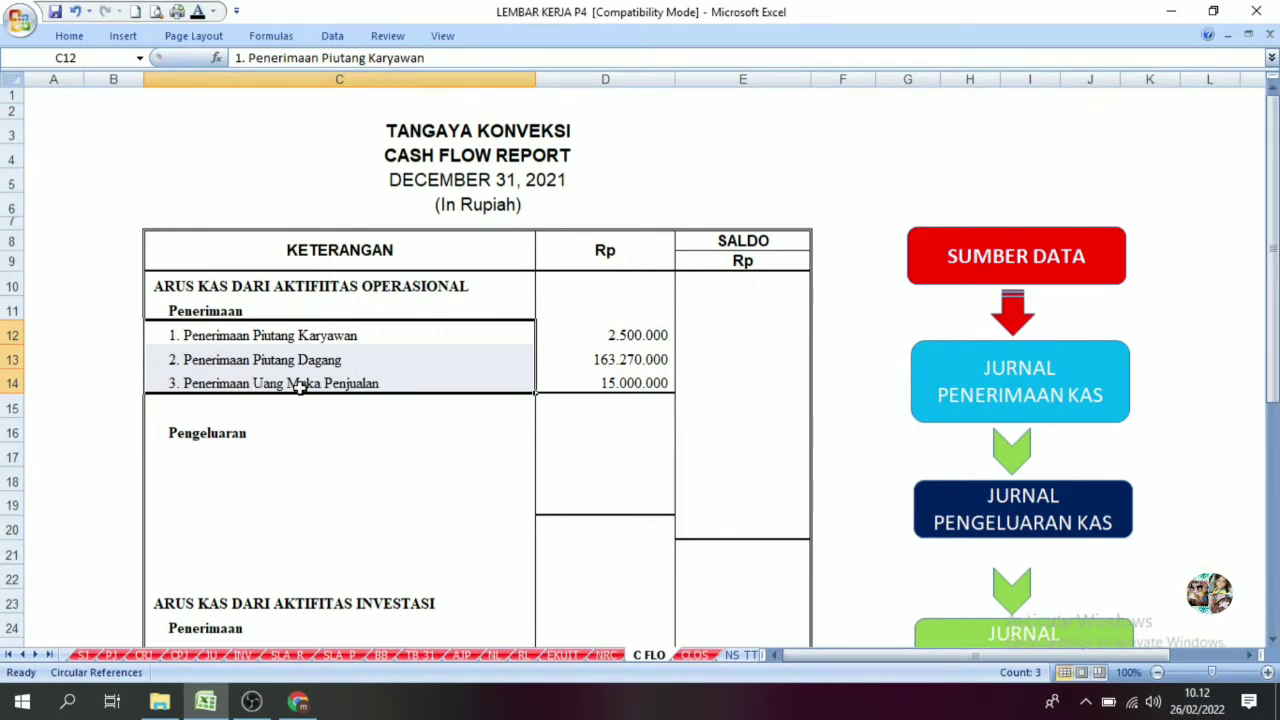
pyautogui.click(238, 325)
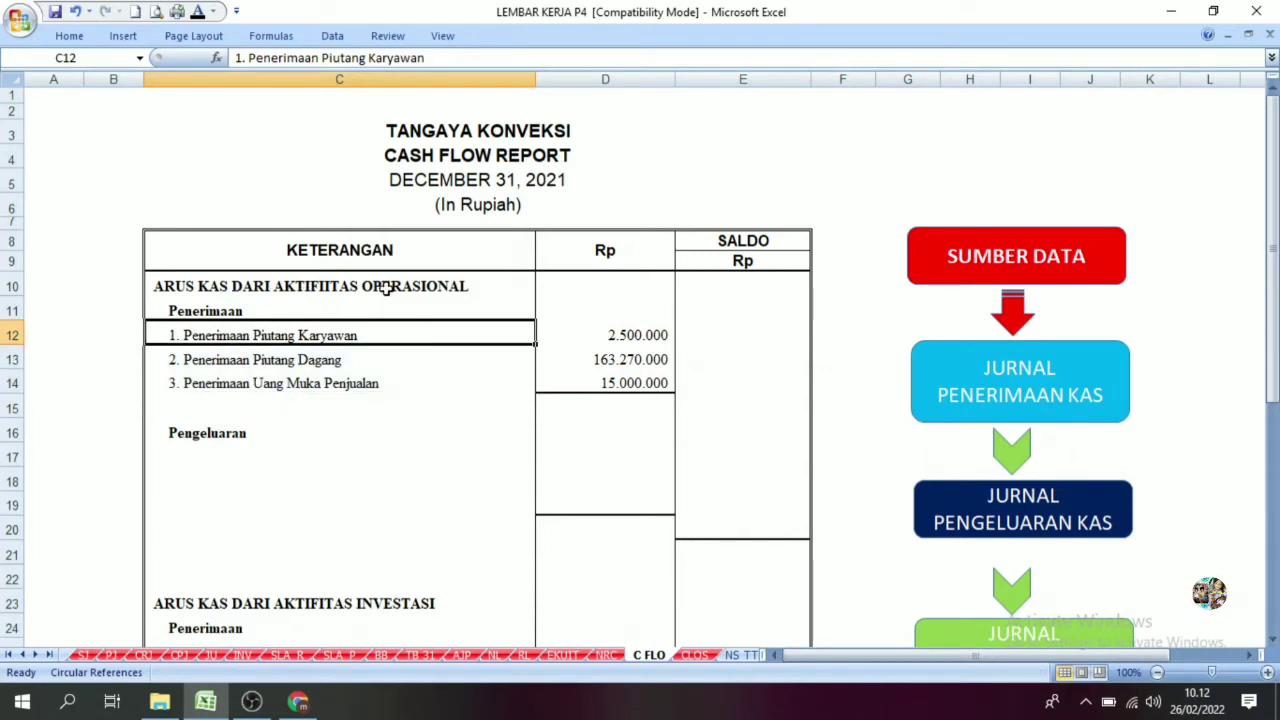
pyautogui.moveTo(603, 335); pyautogui.dragTo(612, 381)
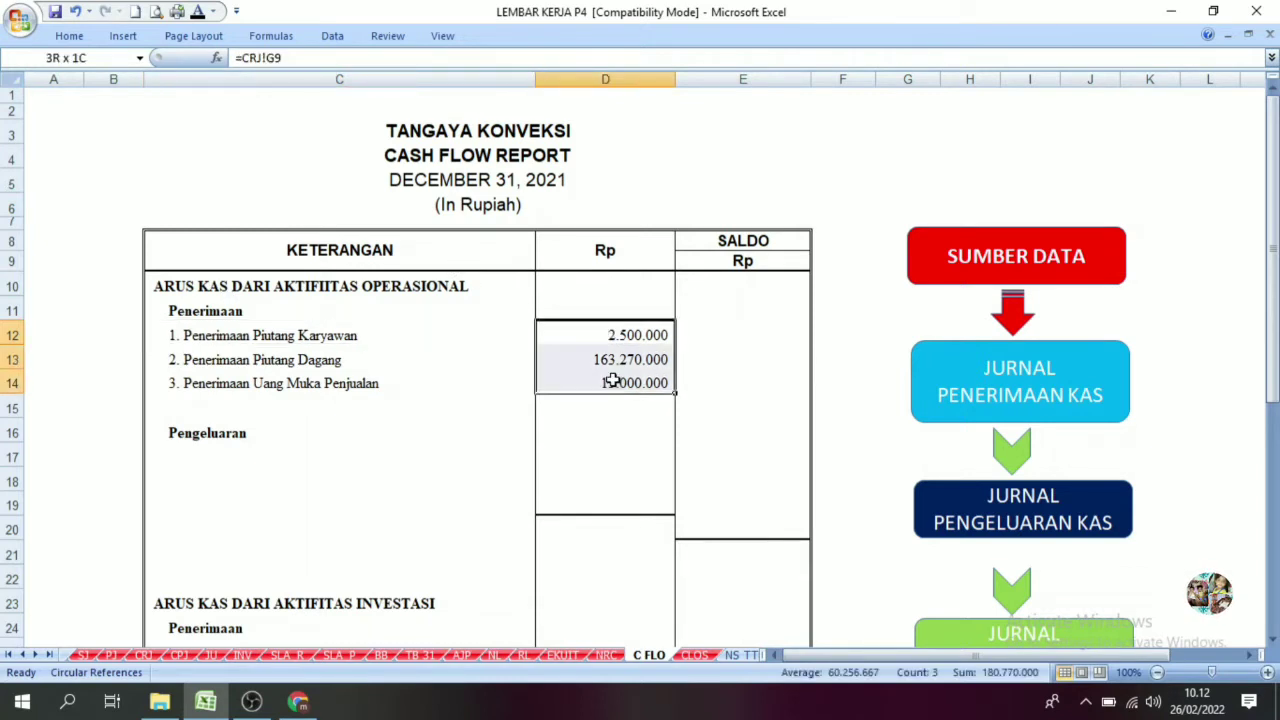
pyautogui.click(752, 407)
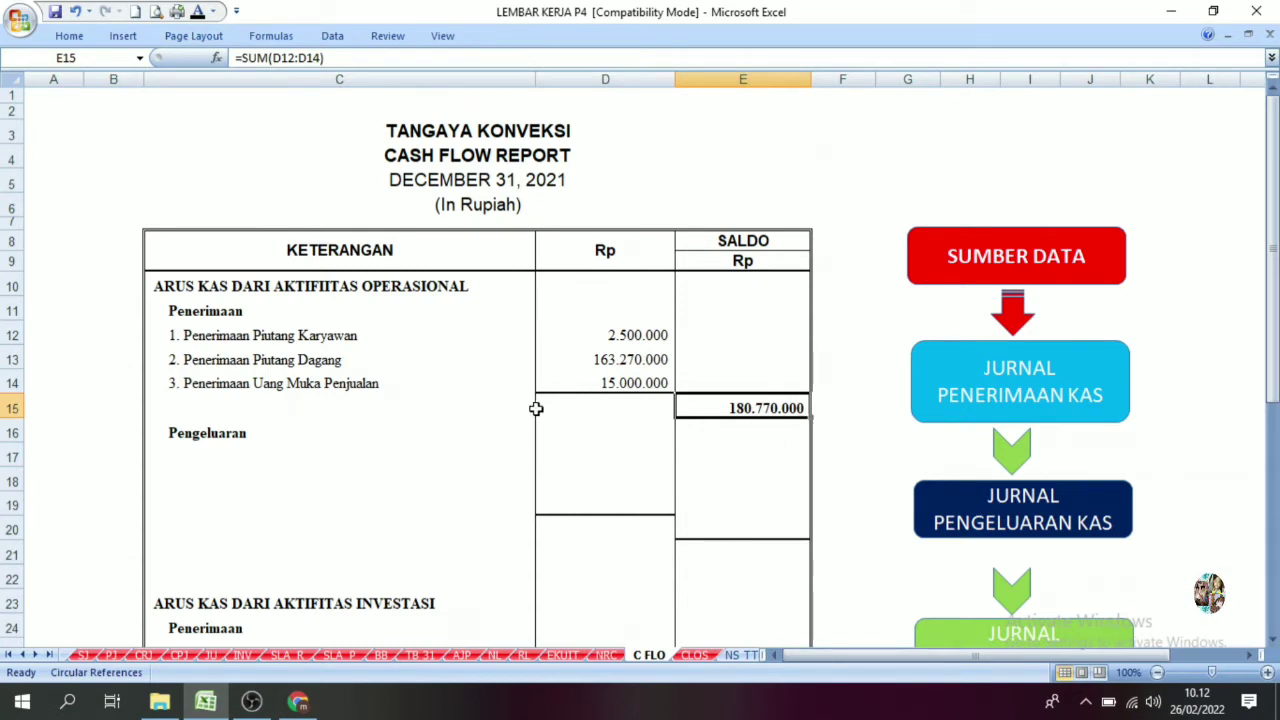
pyautogui.click(503, 408)
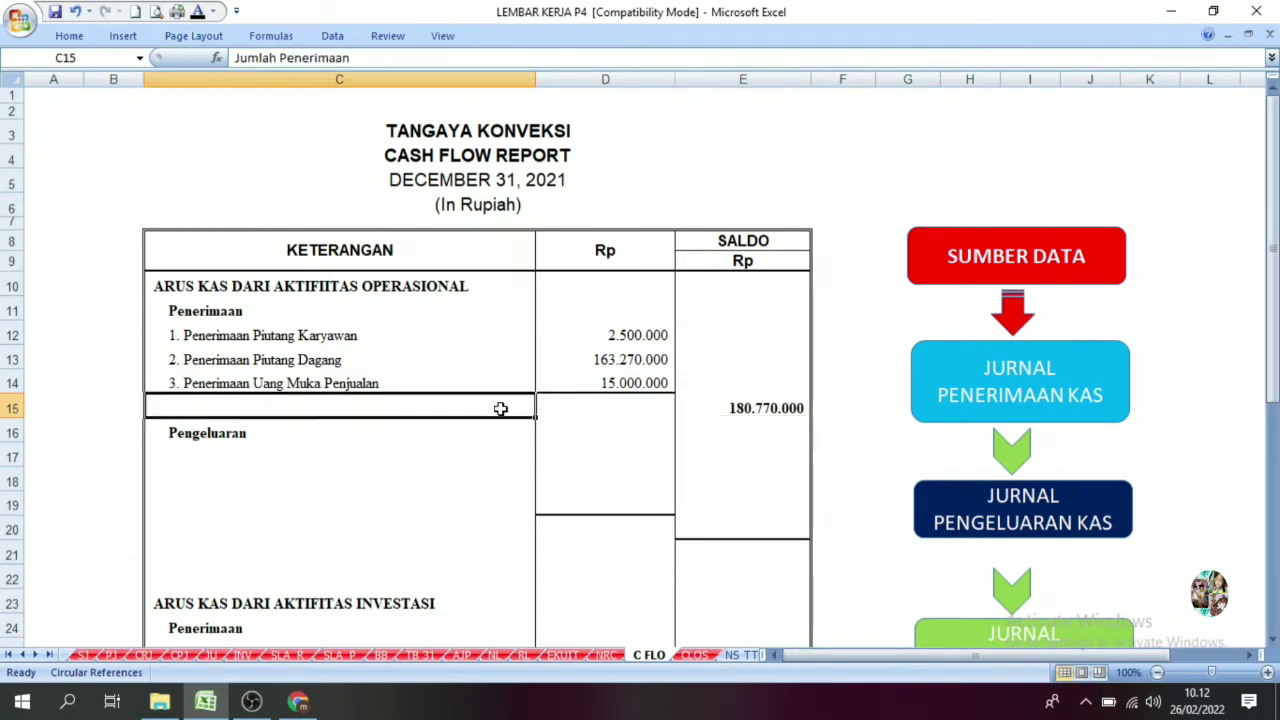
pyautogui.click(197, 13)
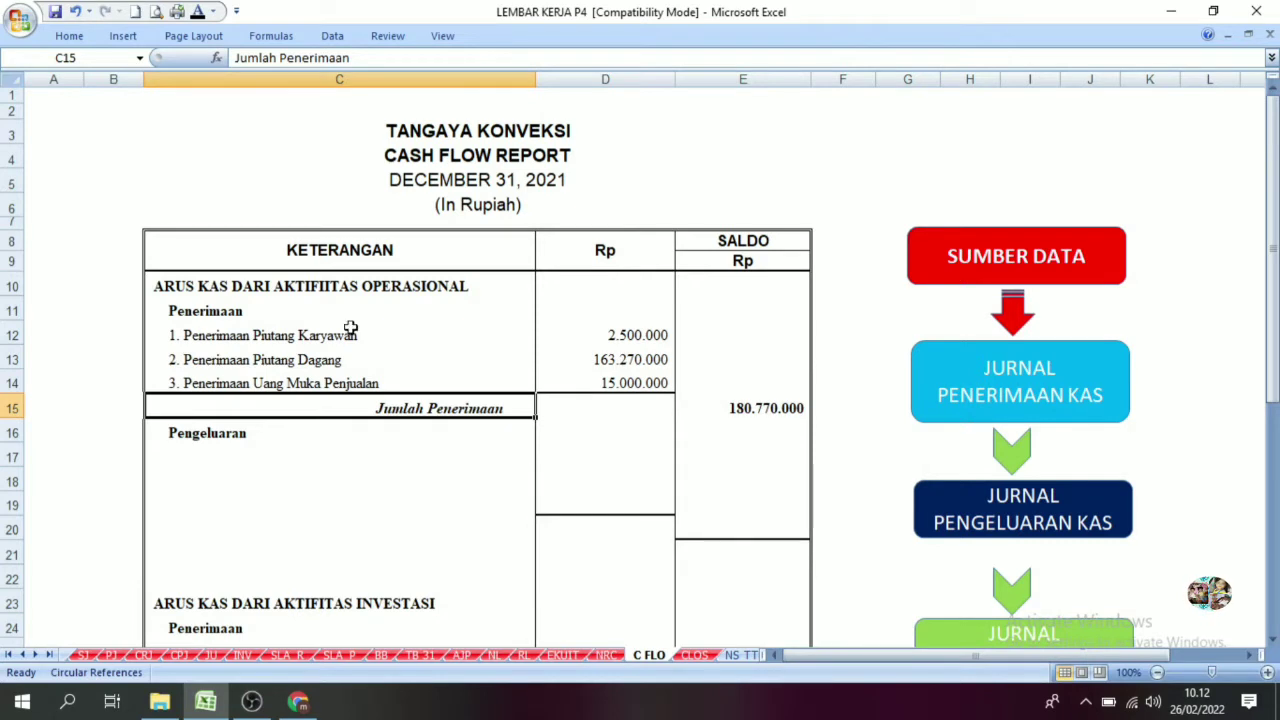
pyautogui.click(710, 461)
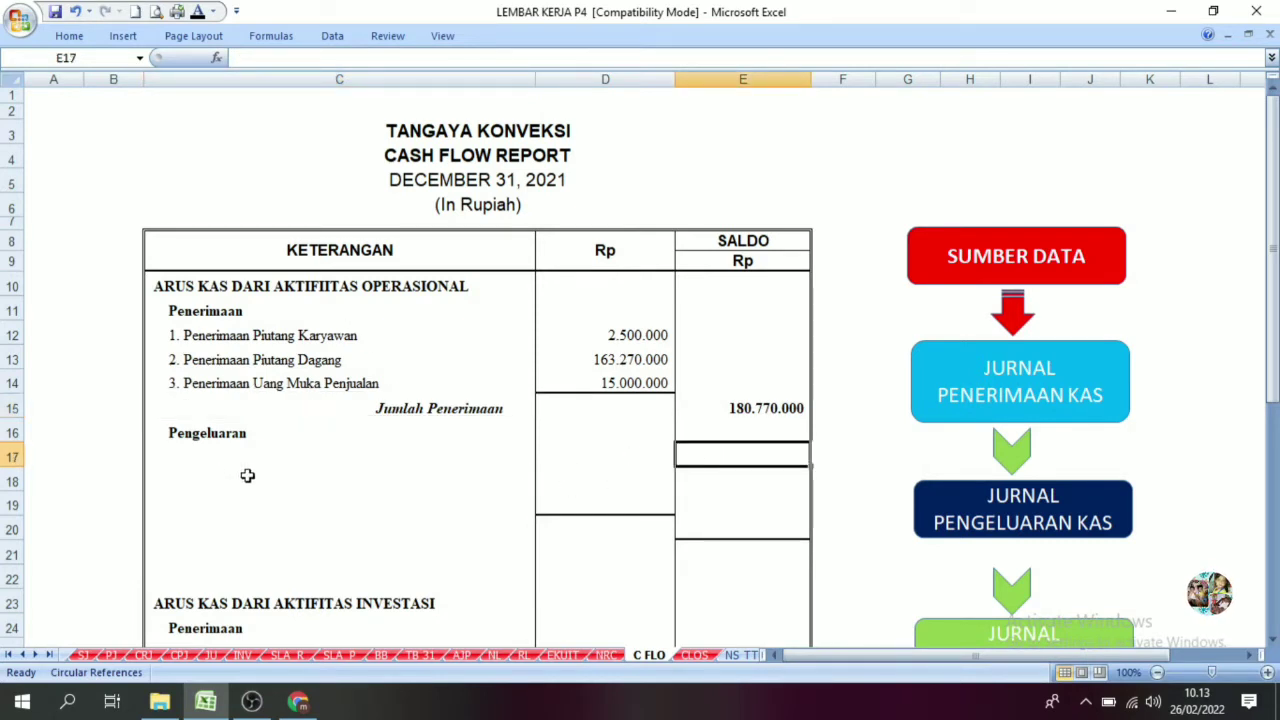
# For the Pengeluaran section, open the CPJ sheet and examine the Cash Payment Journal's debit and credit columns.
pyautogui.click(176, 433)
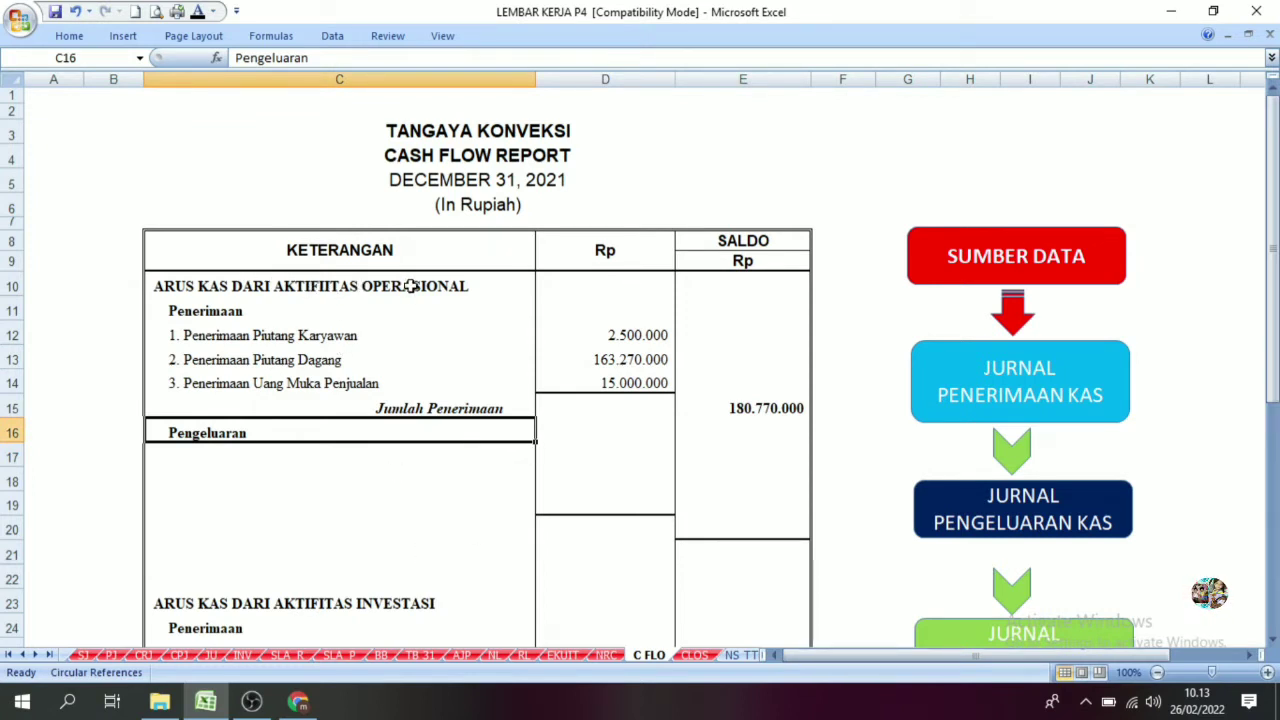
pyautogui.scroll(-1, 1038, 400)
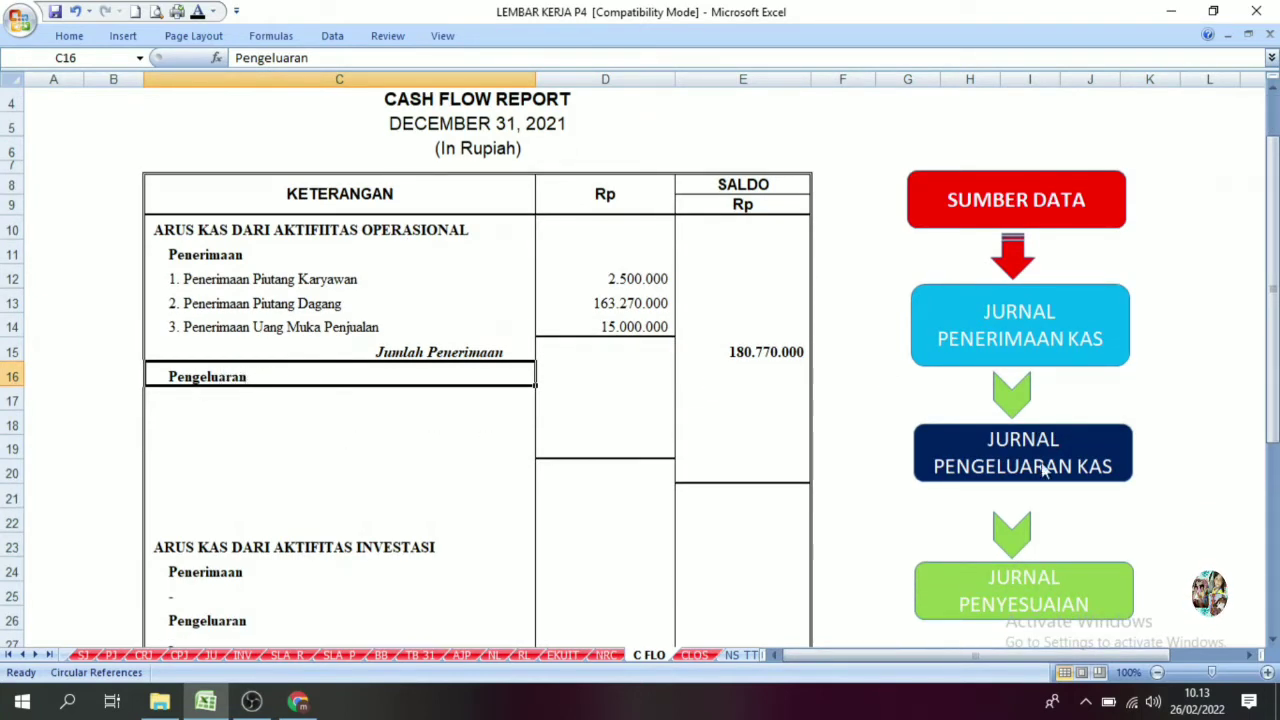
pyautogui.click(179, 655)
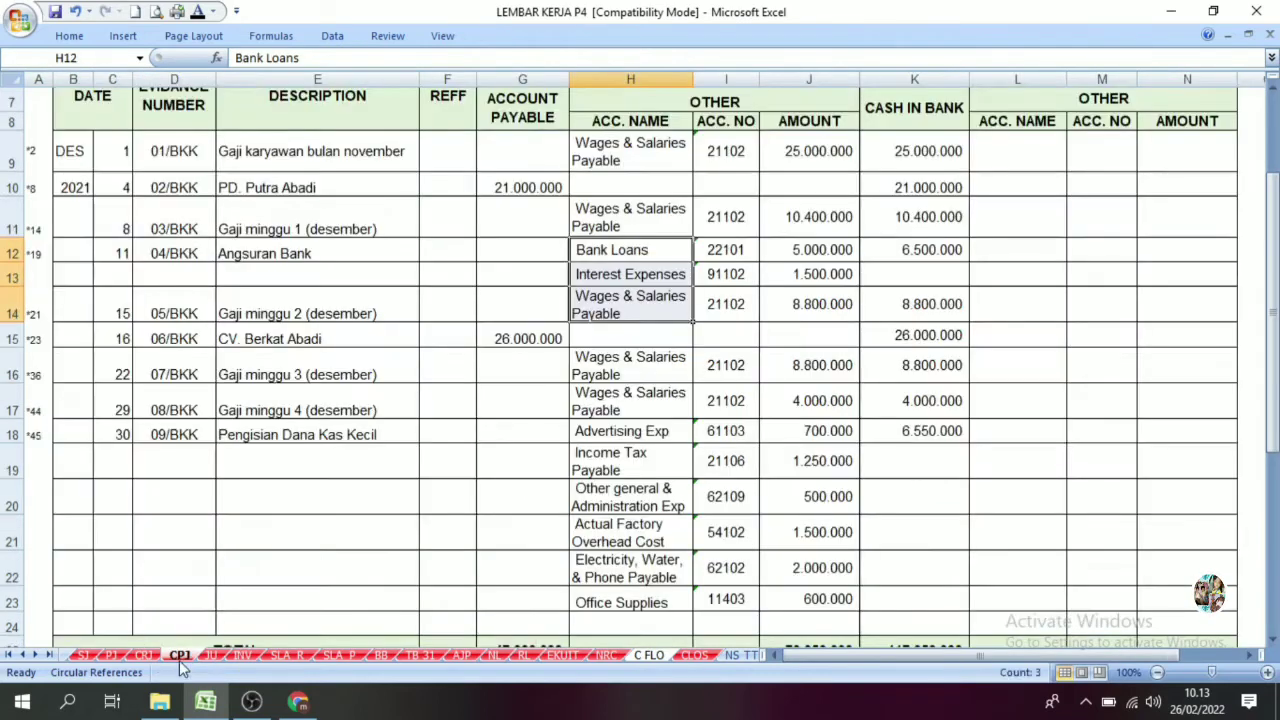
pyautogui.scroll(2, 284, 458)
pyautogui.click(722, 404)
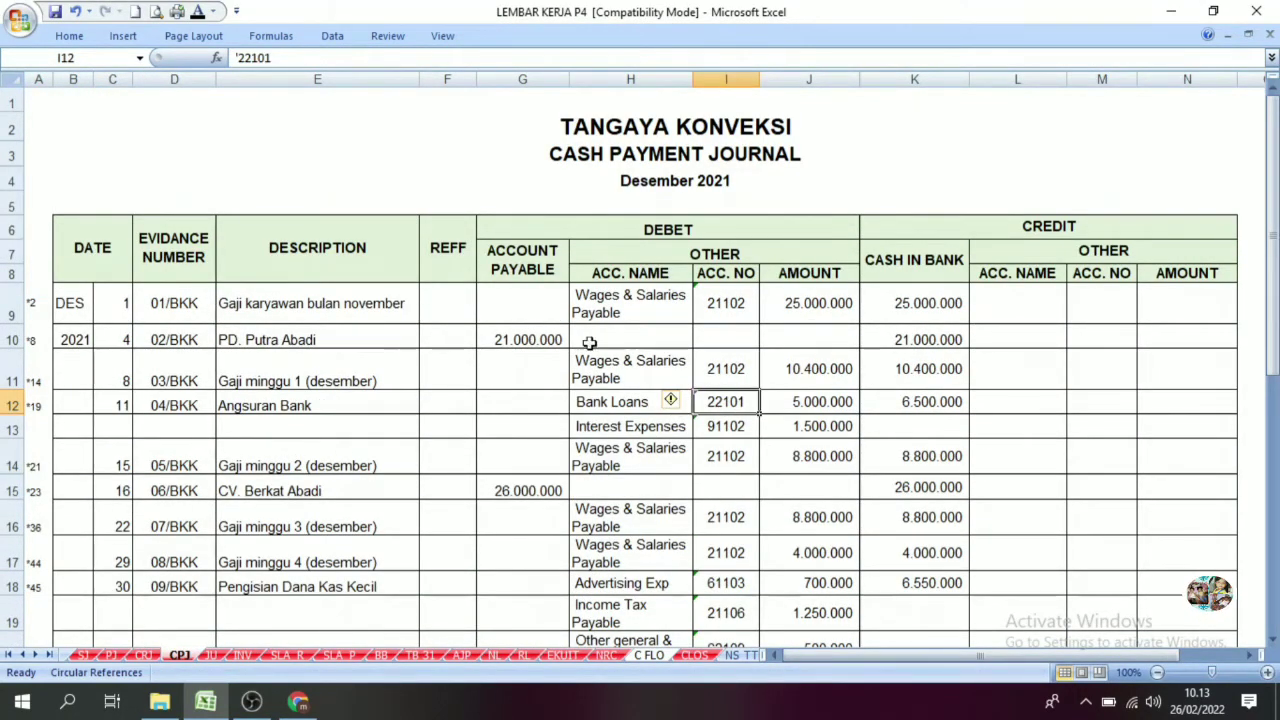
pyautogui.scroll(-1, 852, 362)
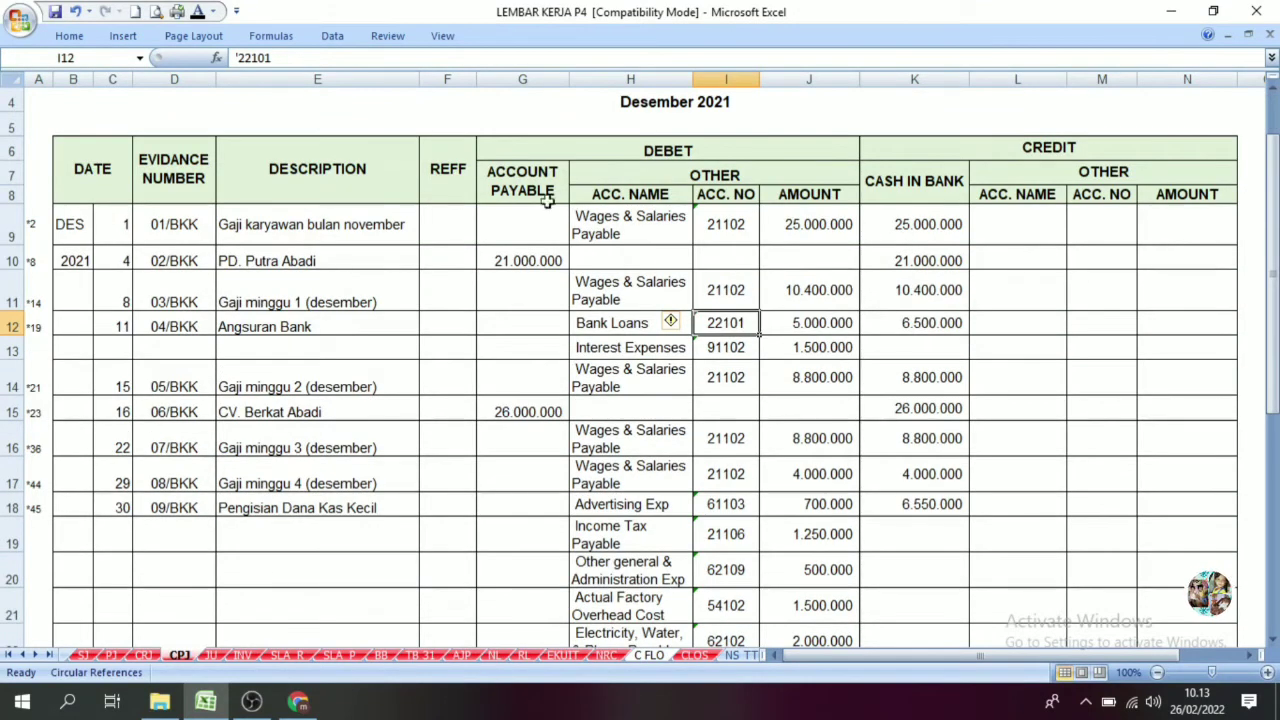
pyautogui.scroll(1, 520, 196)
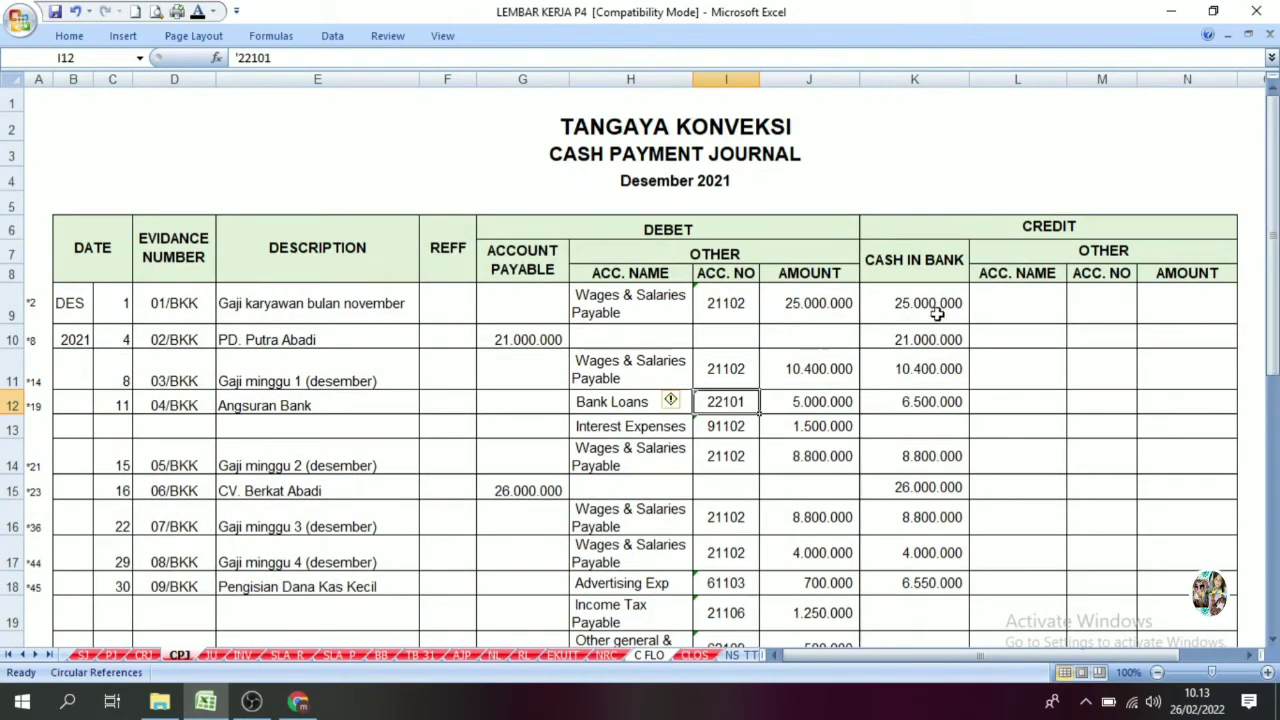
# Colour the Cash in Bank amounts in K9:K18 of the Cash Payment Journal red.
pyautogui.moveTo(906, 298); pyautogui.dragTo(908, 577)
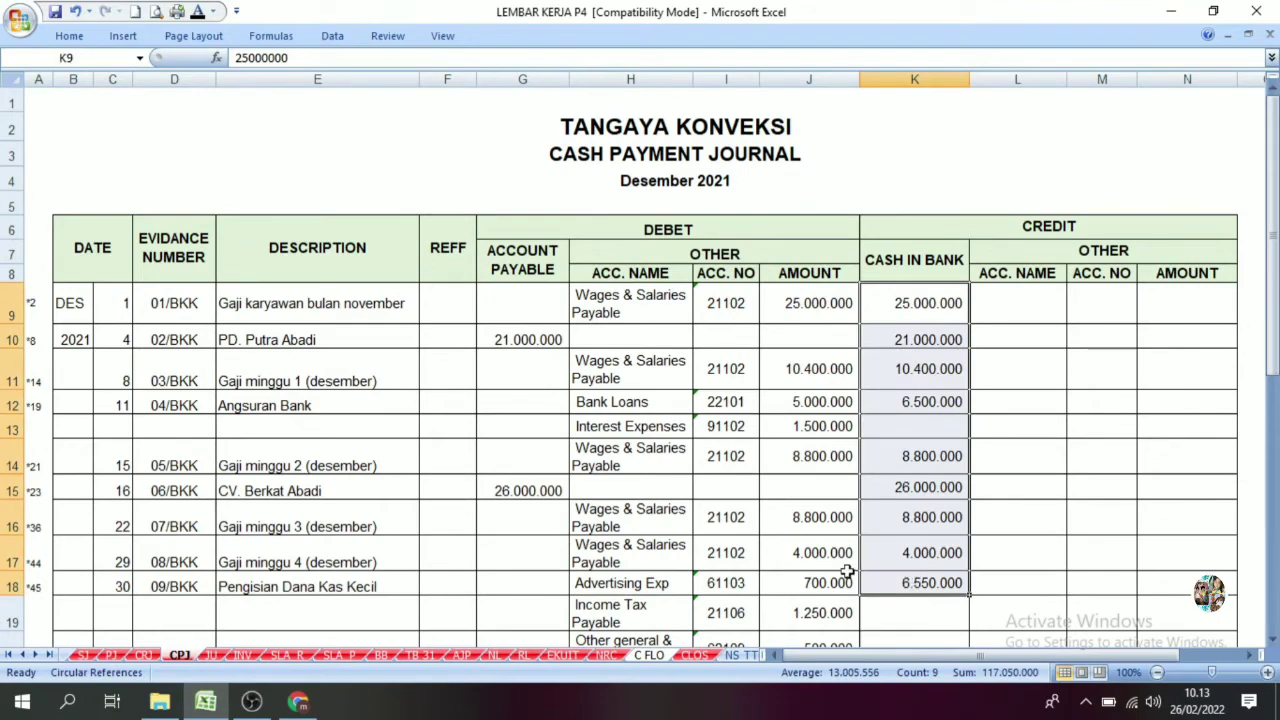
pyautogui.moveTo(1273, 367)
pyautogui.mouseDown()
pyautogui.moveTo(1273, 378)
pyautogui.moveTo(1273, 364)
pyautogui.mouseUp()
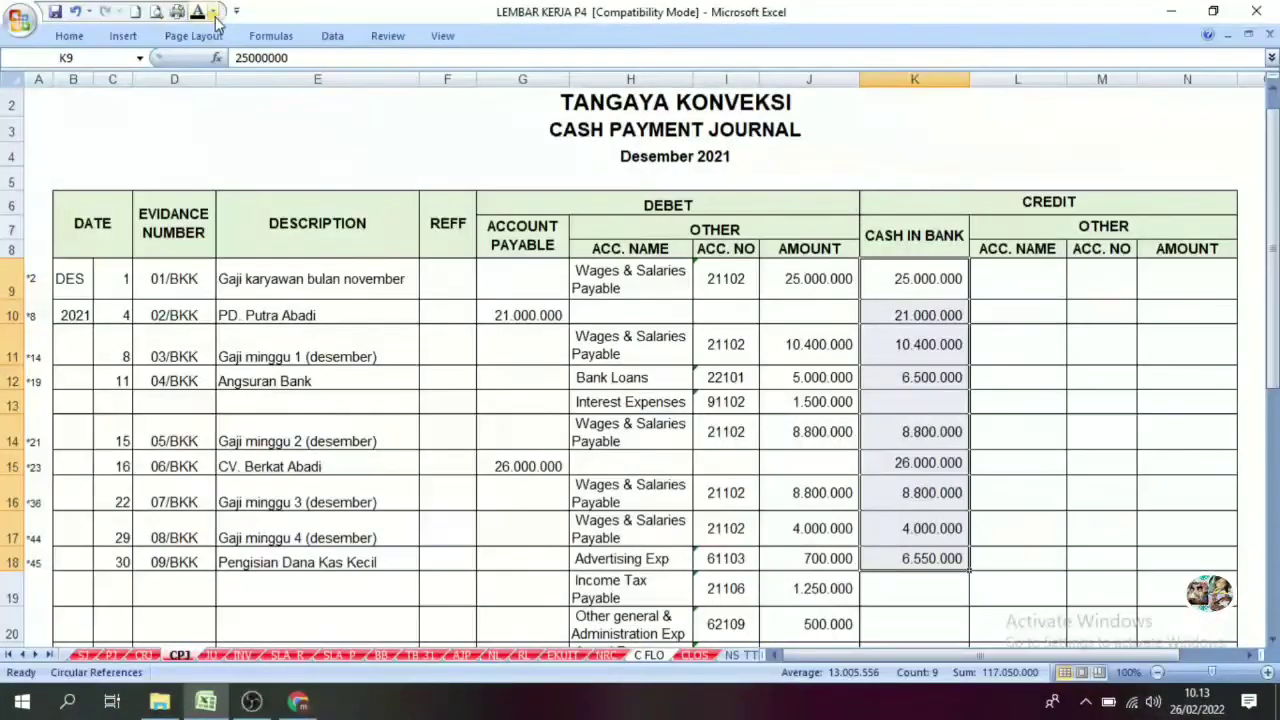
pyautogui.click(212, 11)
pyautogui.click(213, 174)
pyautogui.click(1029, 458)
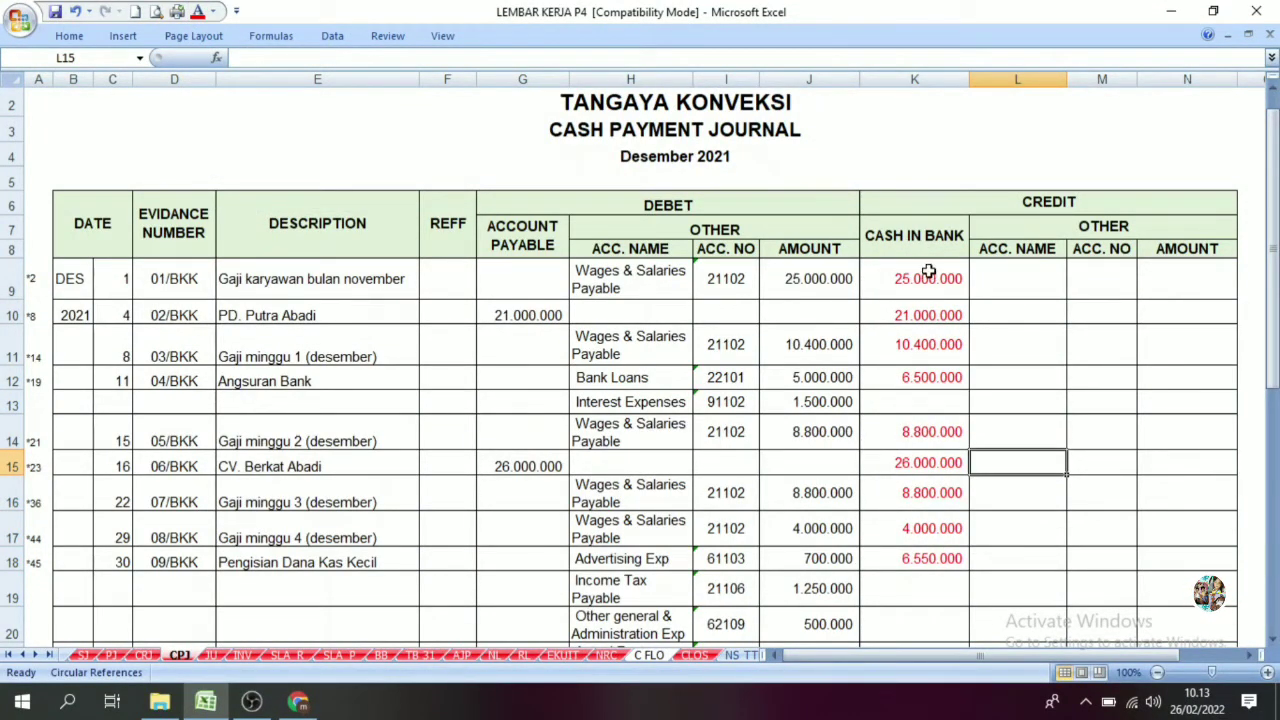
# Compare the Cash in Bank payments in rows 9 to 11 with their debit accounts, Wages & Salaries Payable and Account Payable.
pyautogui.moveTo(922, 315); pyautogui.dragTo(904, 540)
pyautogui.click(658, 283)
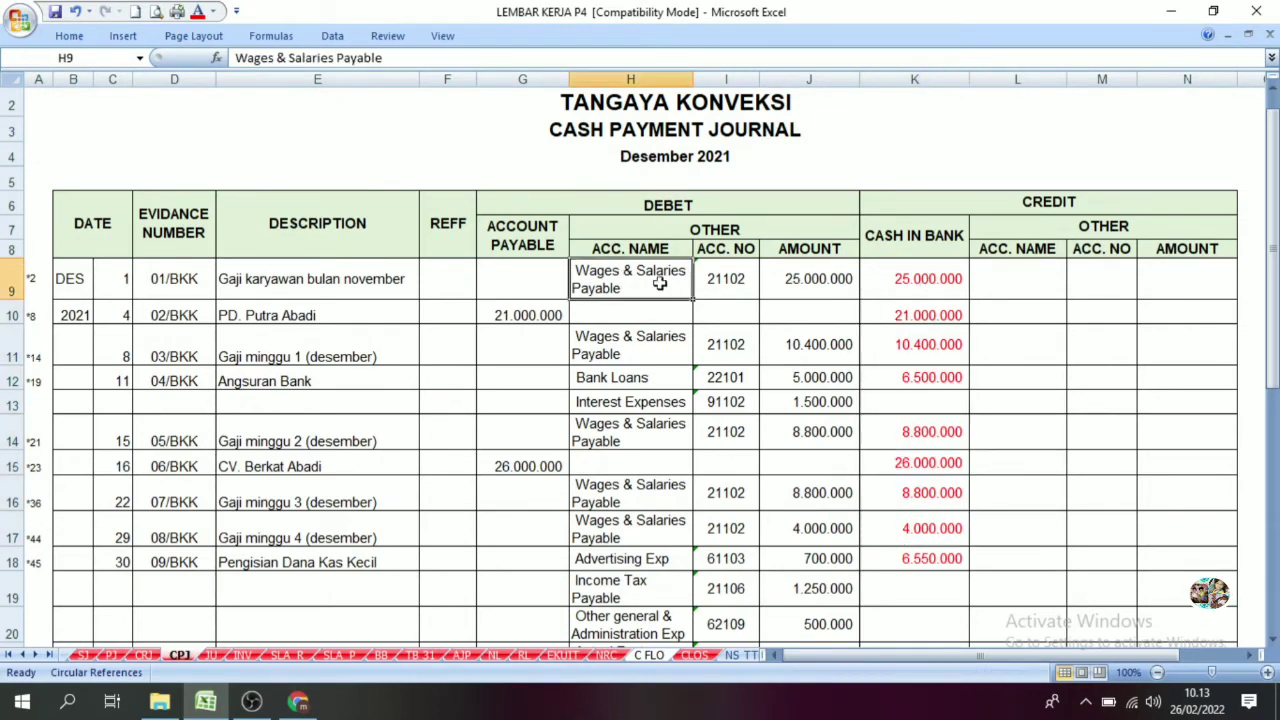
pyautogui.click(910, 278)
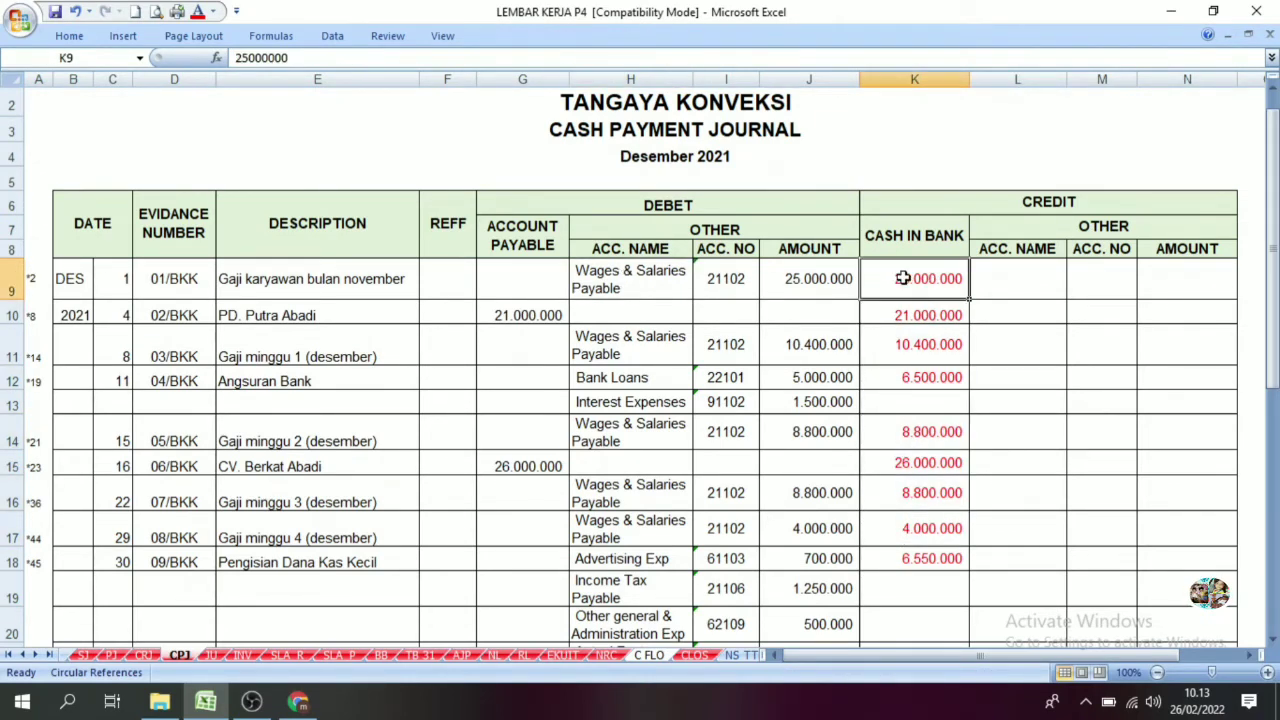
pyautogui.click(614, 283)
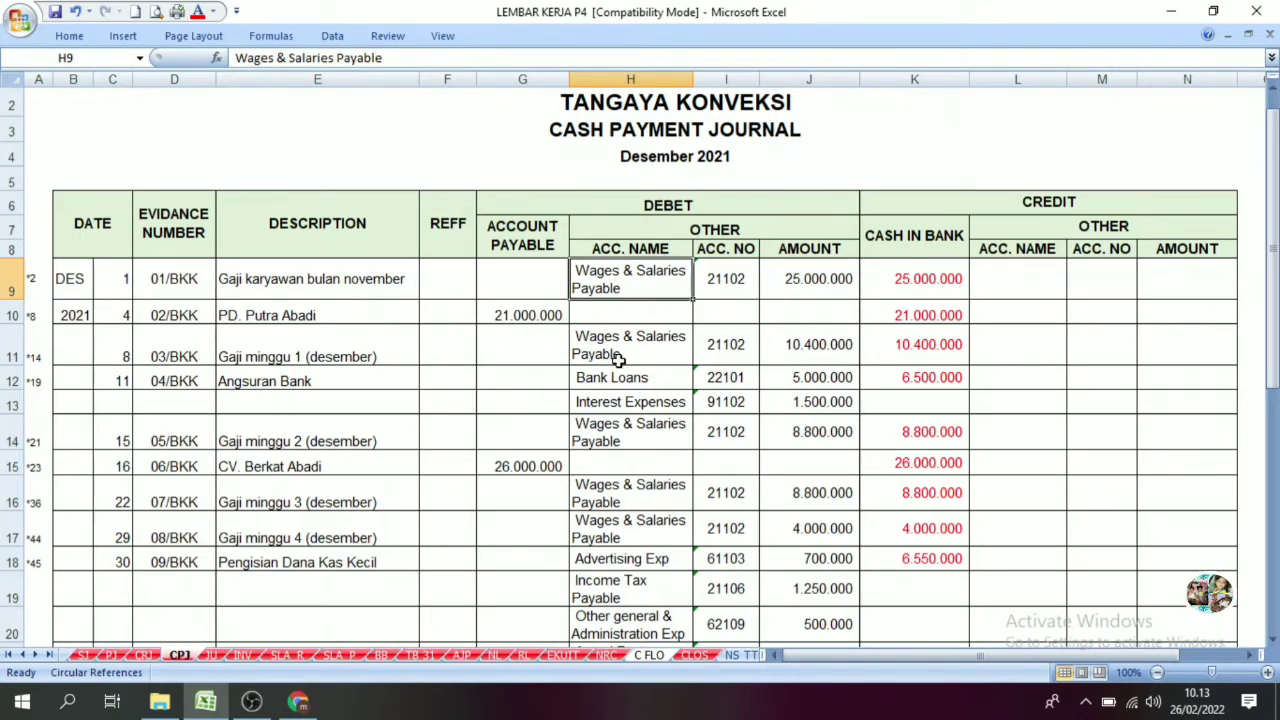
pyautogui.click(931, 314)
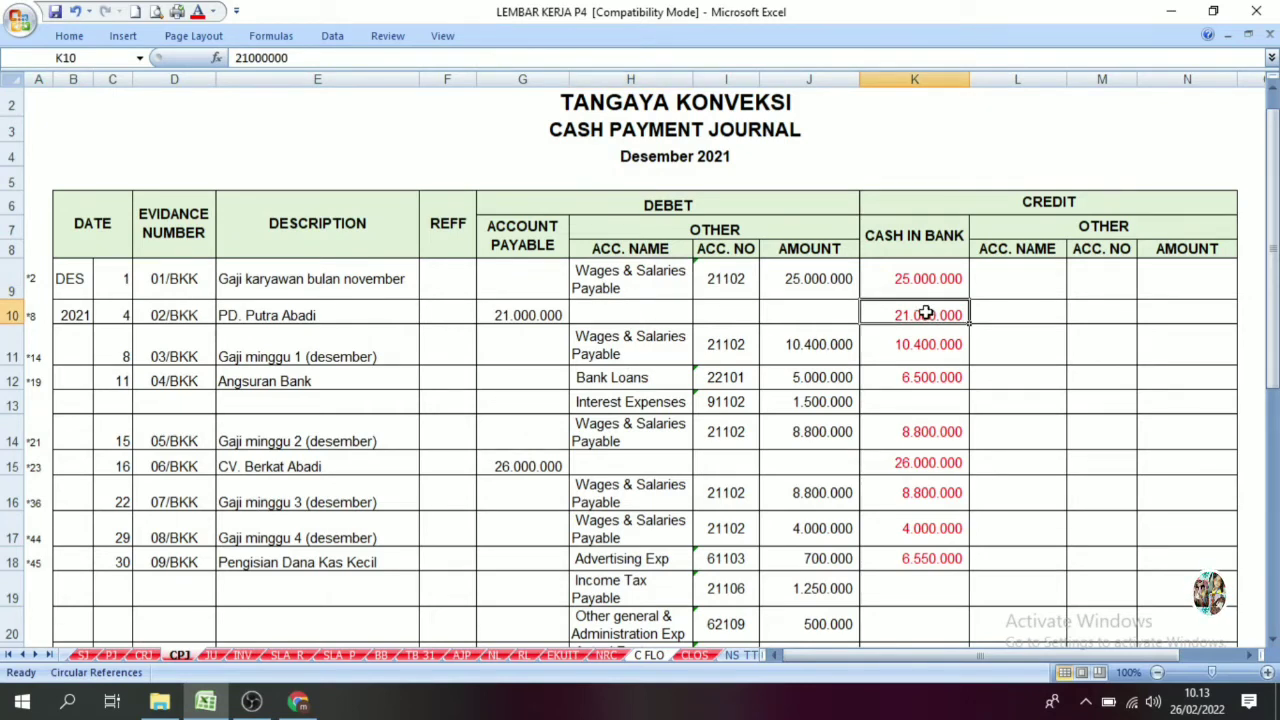
pyautogui.click(521, 316)
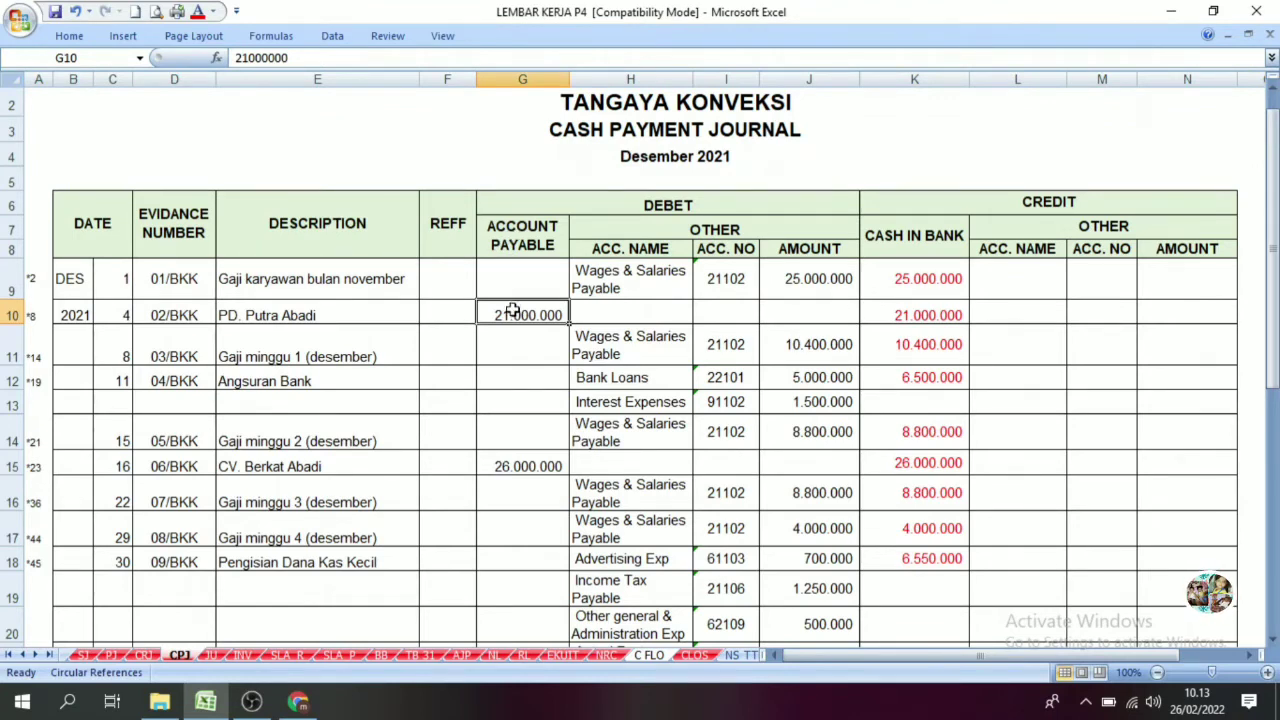
pyautogui.click(918, 311)
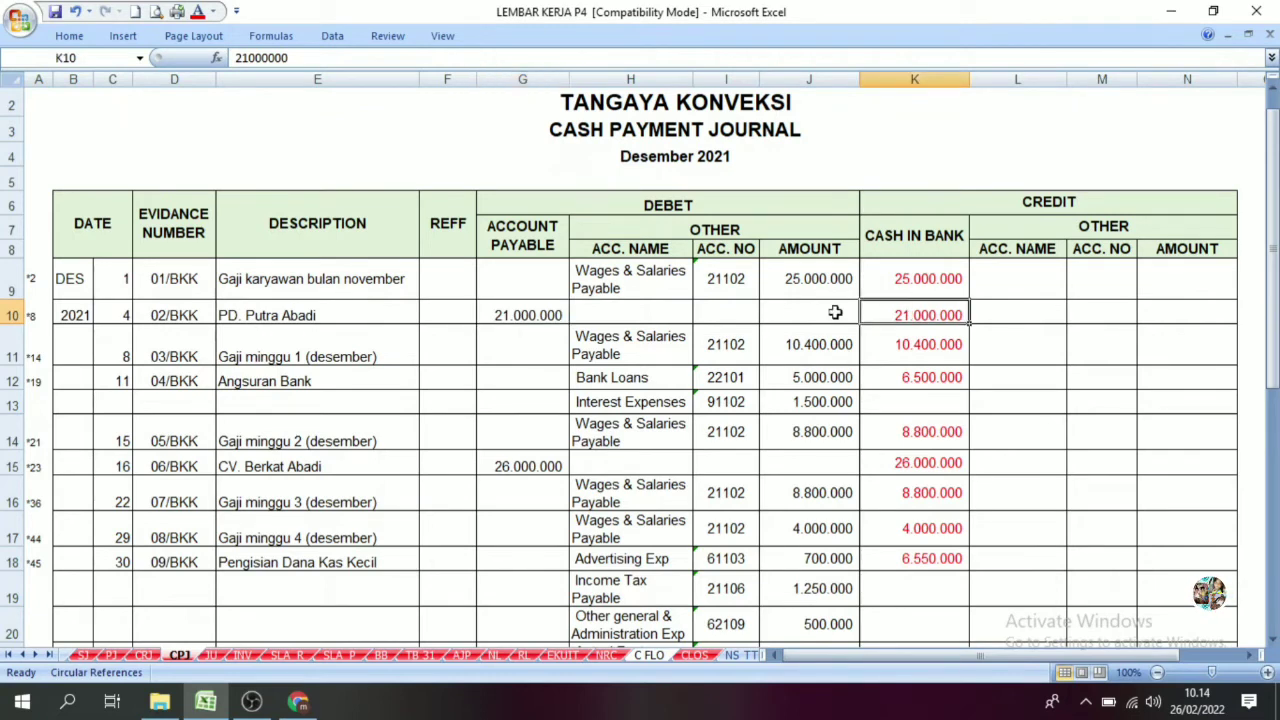
pyautogui.click(510, 315)
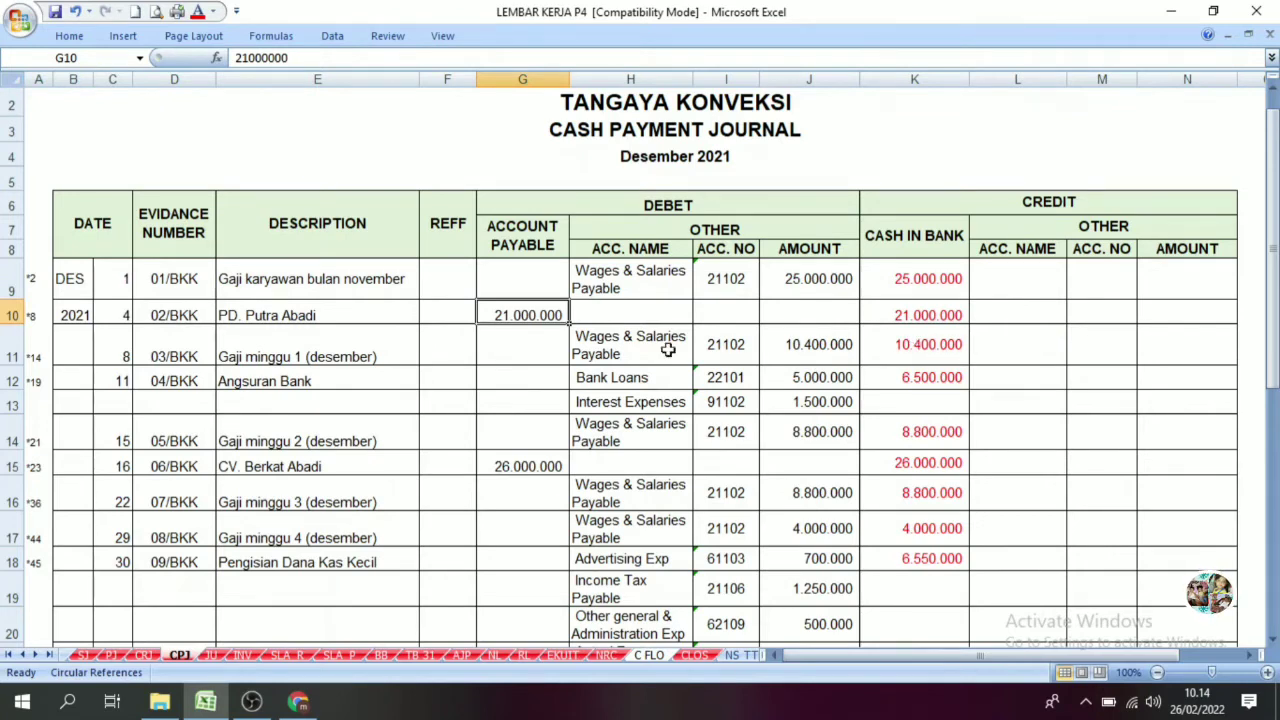
pyautogui.click(617, 346)
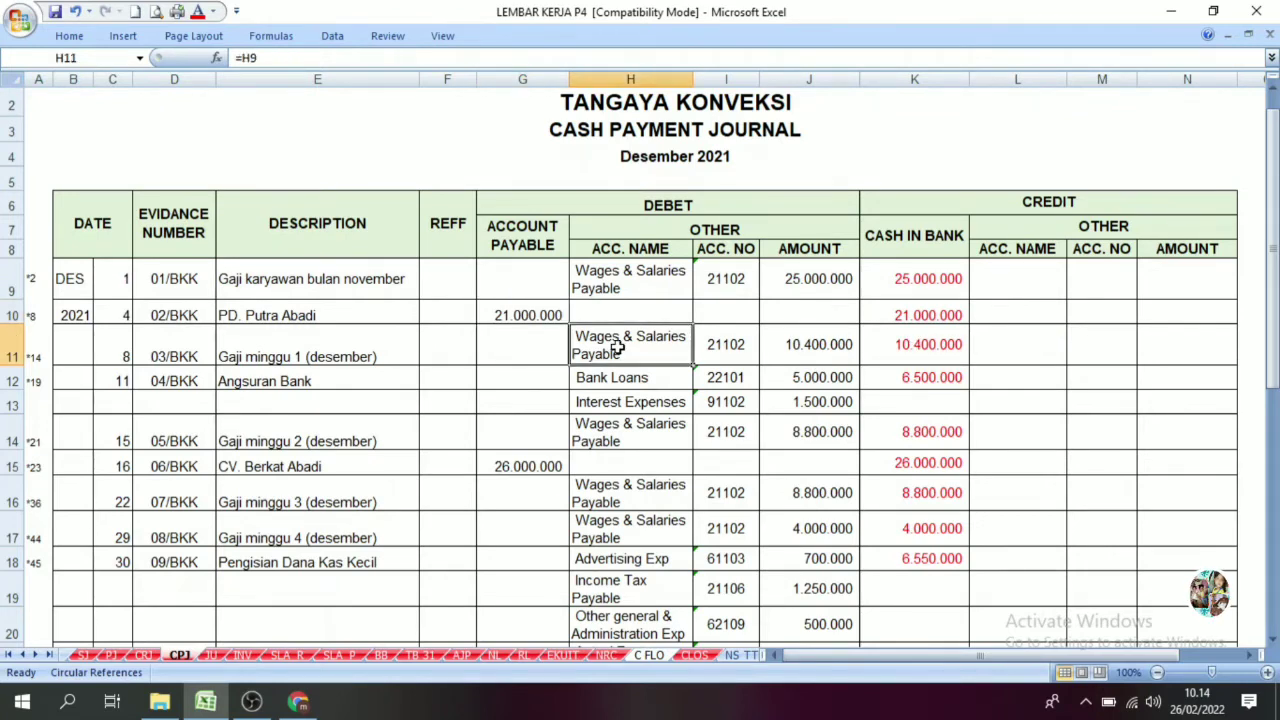
pyautogui.click(622, 290)
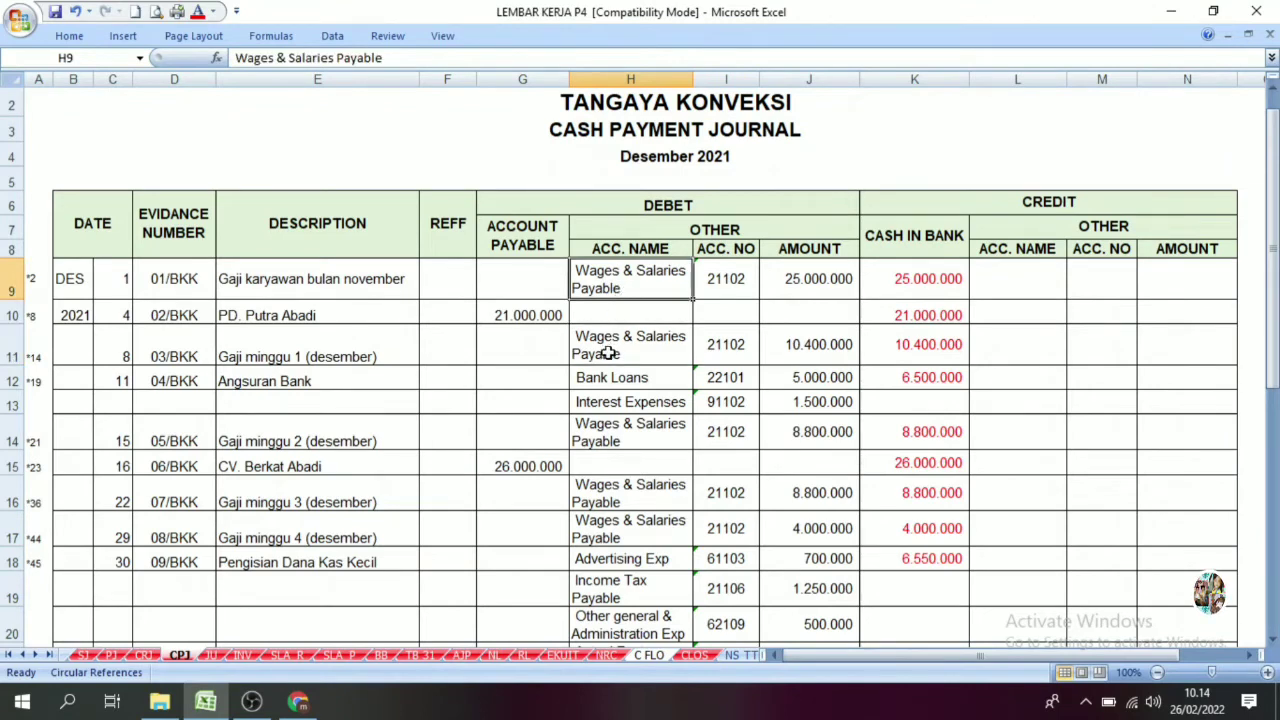
pyautogui.click(608, 350)
# Colour the Cash in Bank amounts debited to Wages & Salaries Payable green, in K9, K11, K14 and K16:K17.
pyautogui.scroll(-1, 820, 340)
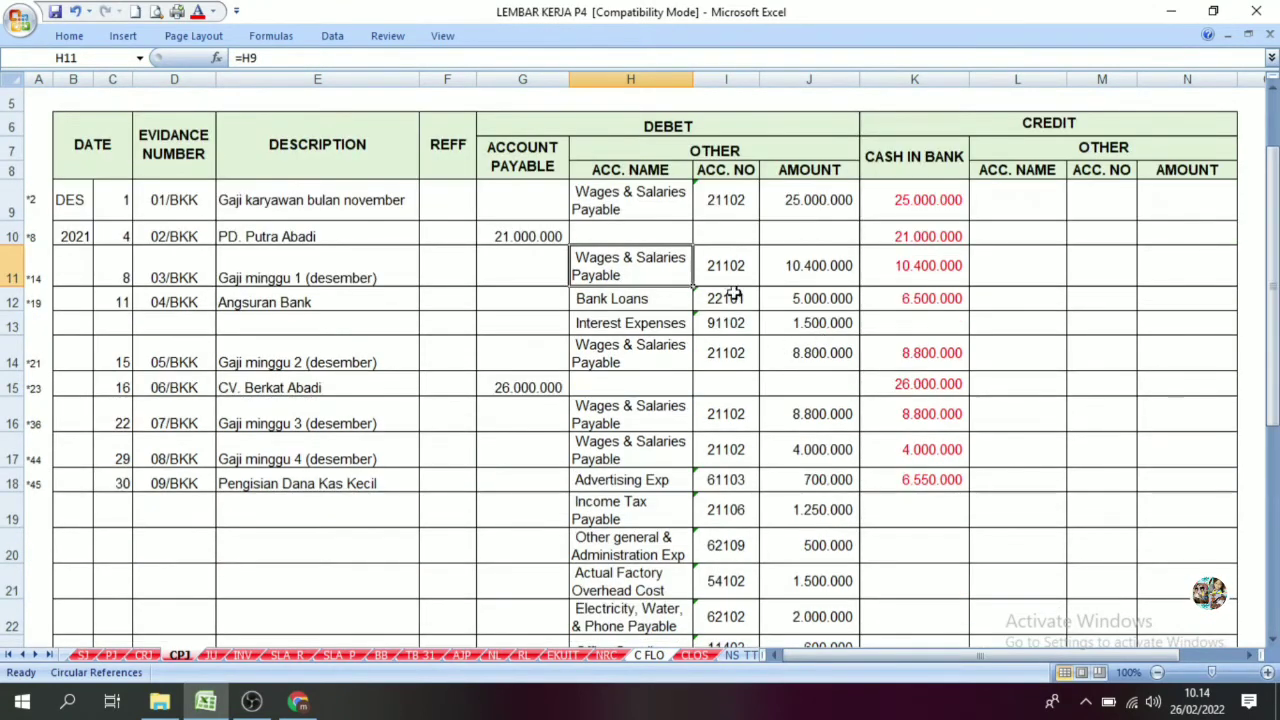
pyautogui.click(917, 203)
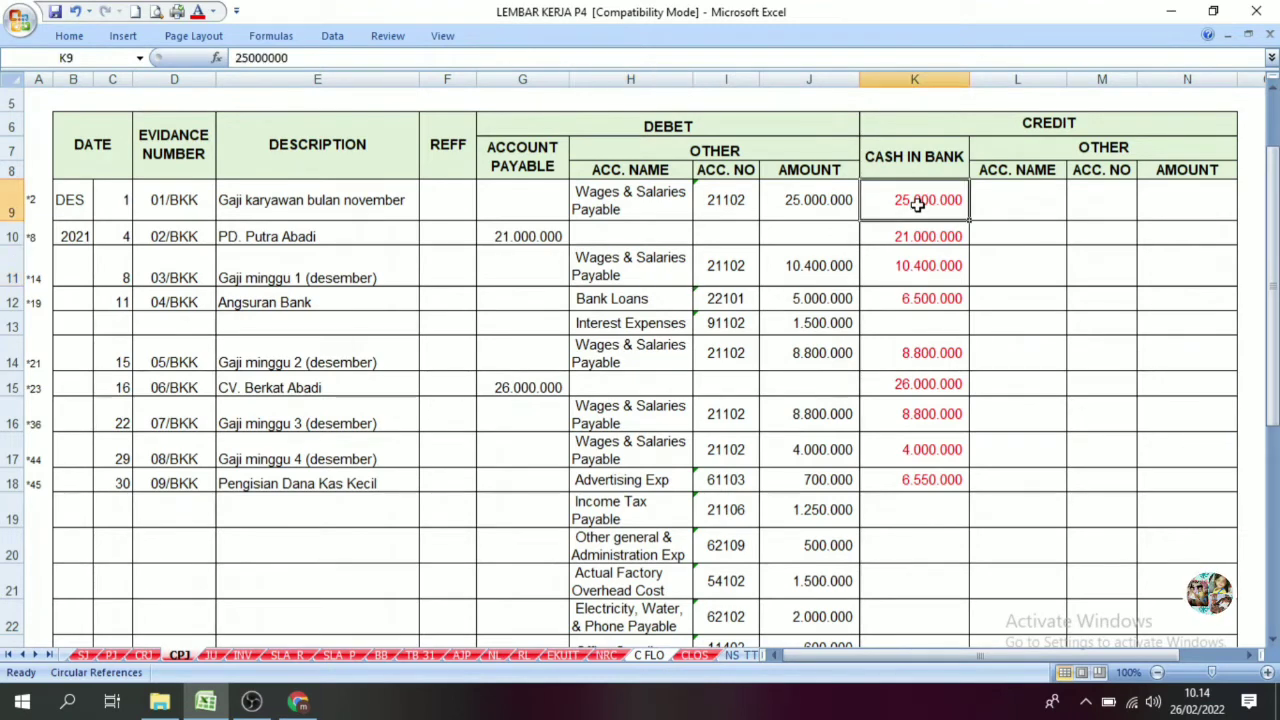
pyautogui.click(213, 11)
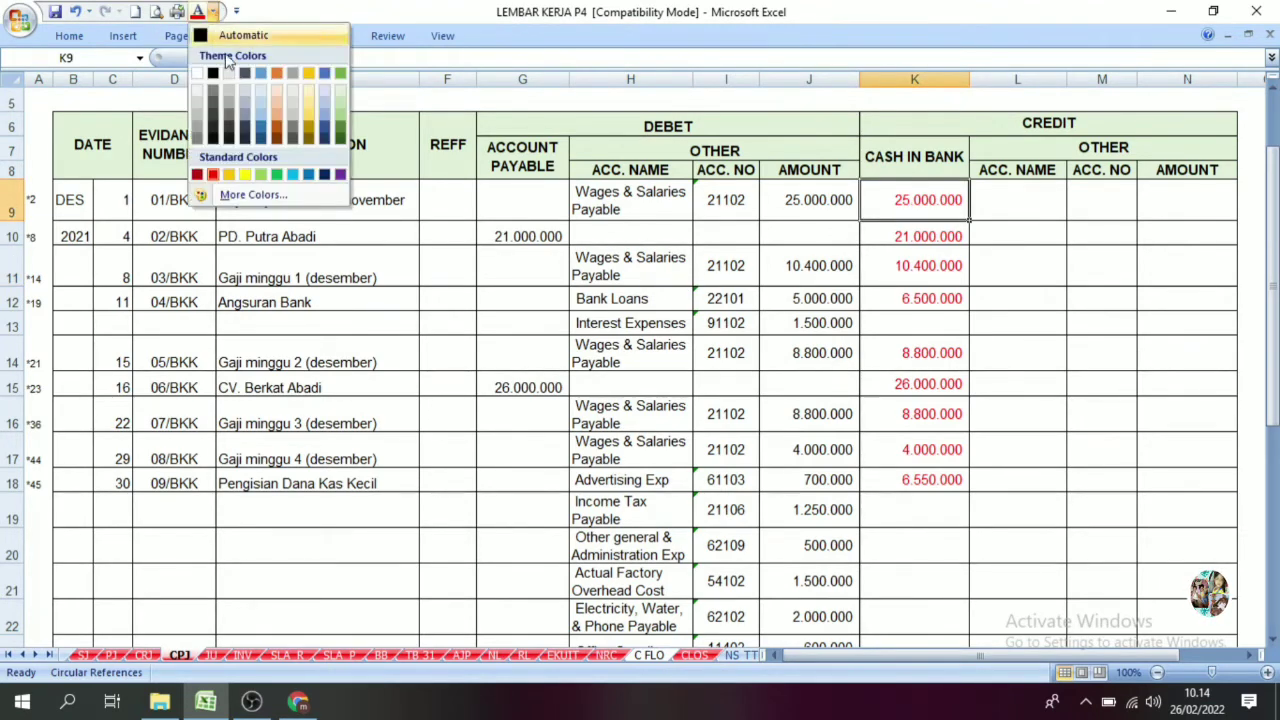
pyautogui.click(277, 175)
pyautogui.click(614, 278)
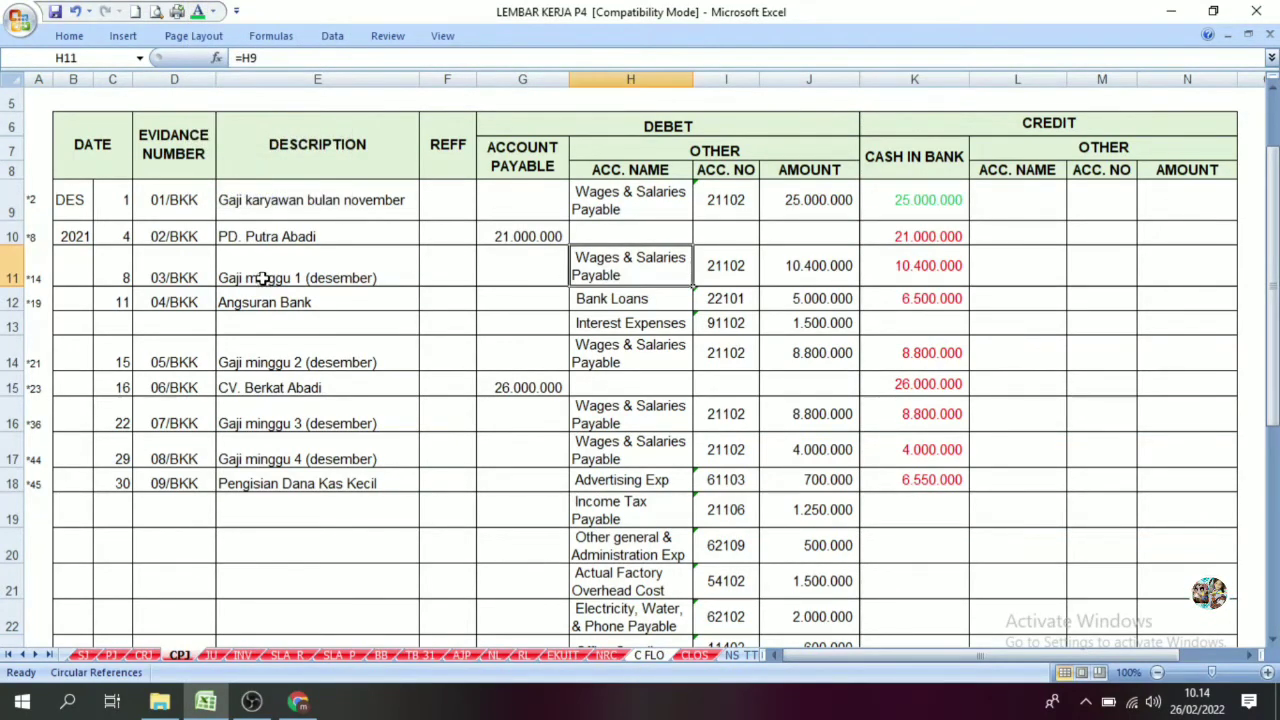
pyautogui.click(948, 268)
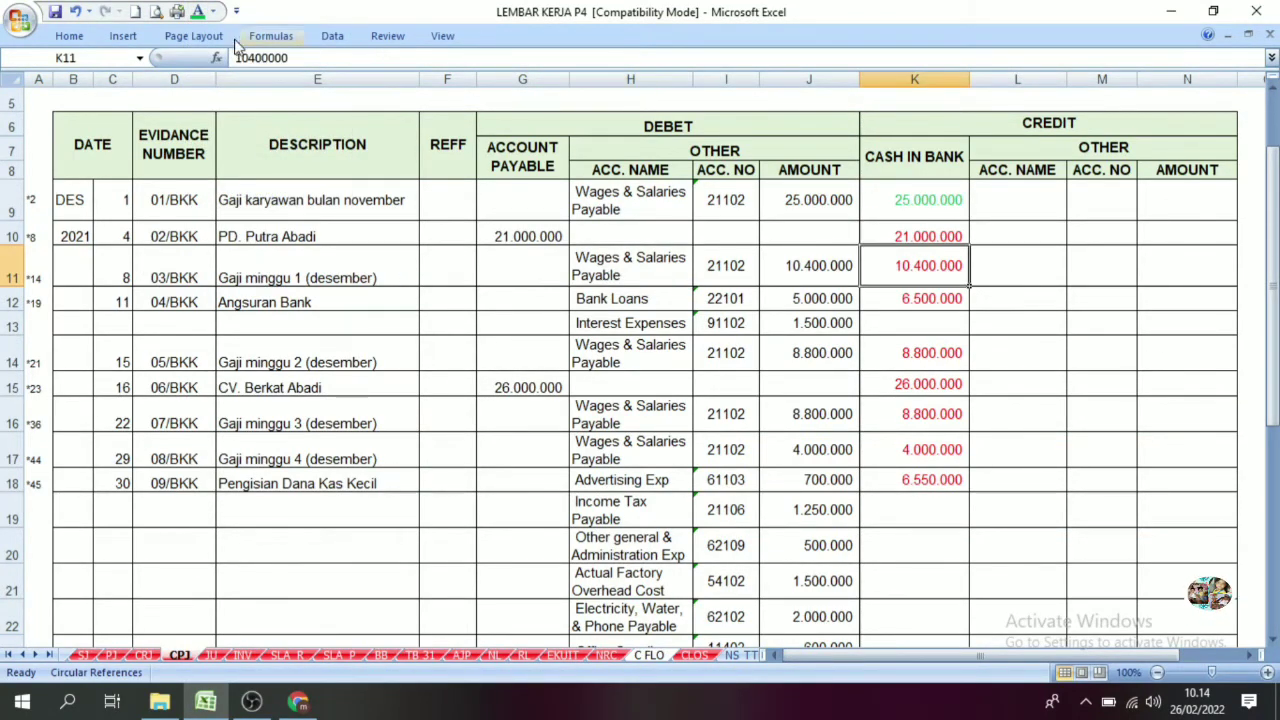
pyautogui.click(198, 12)
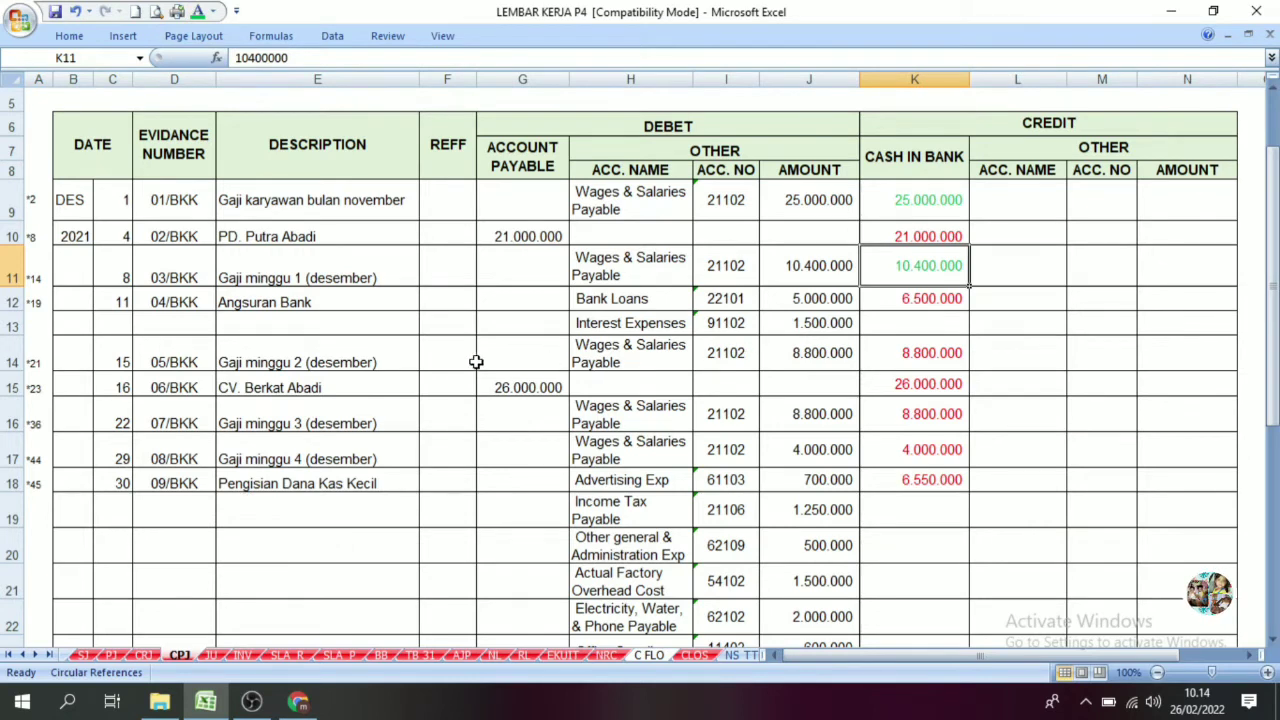
pyautogui.click(897, 358)
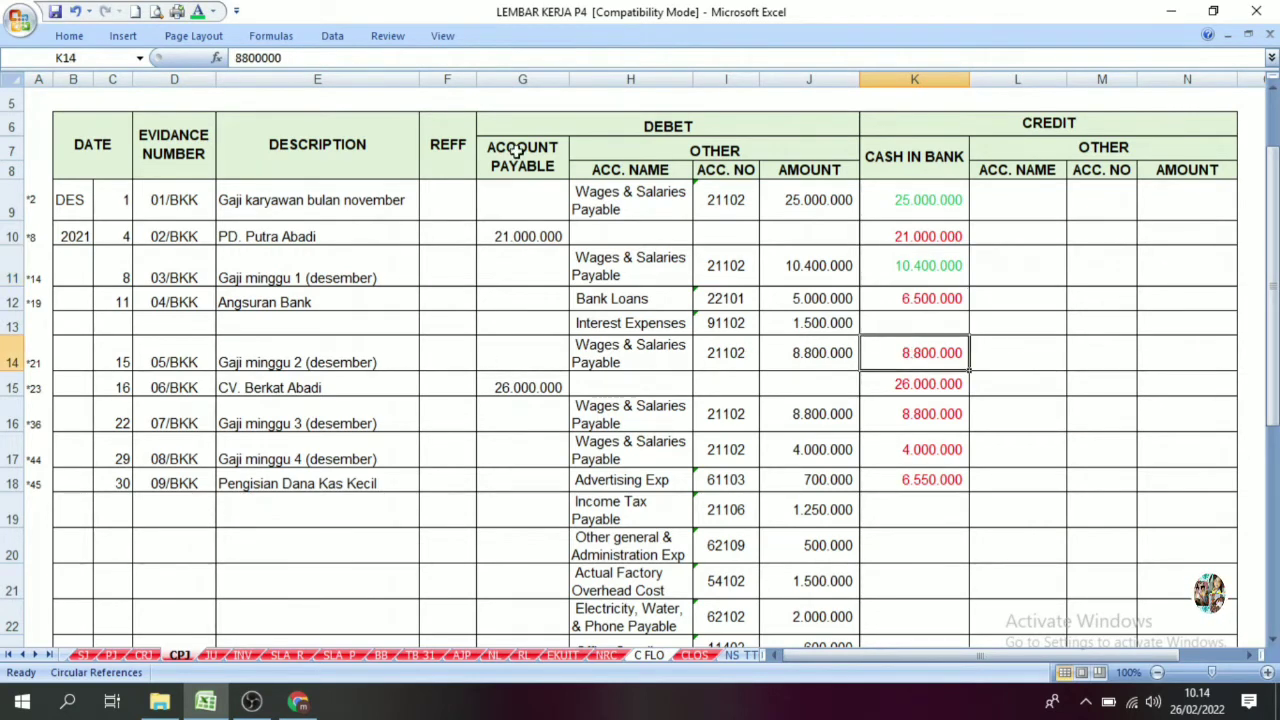
pyautogui.click(198, 12)
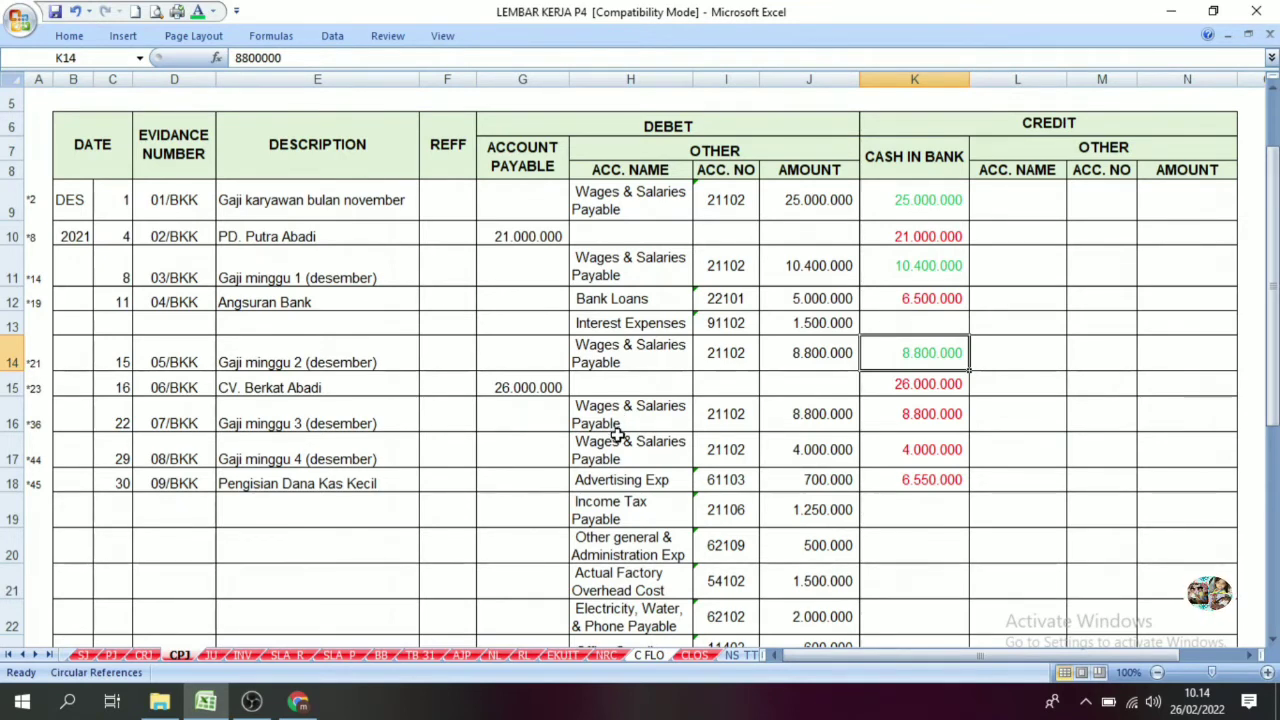
pyautogui.moveTo(912, 416); pyautogui.dragTo(913, 449)
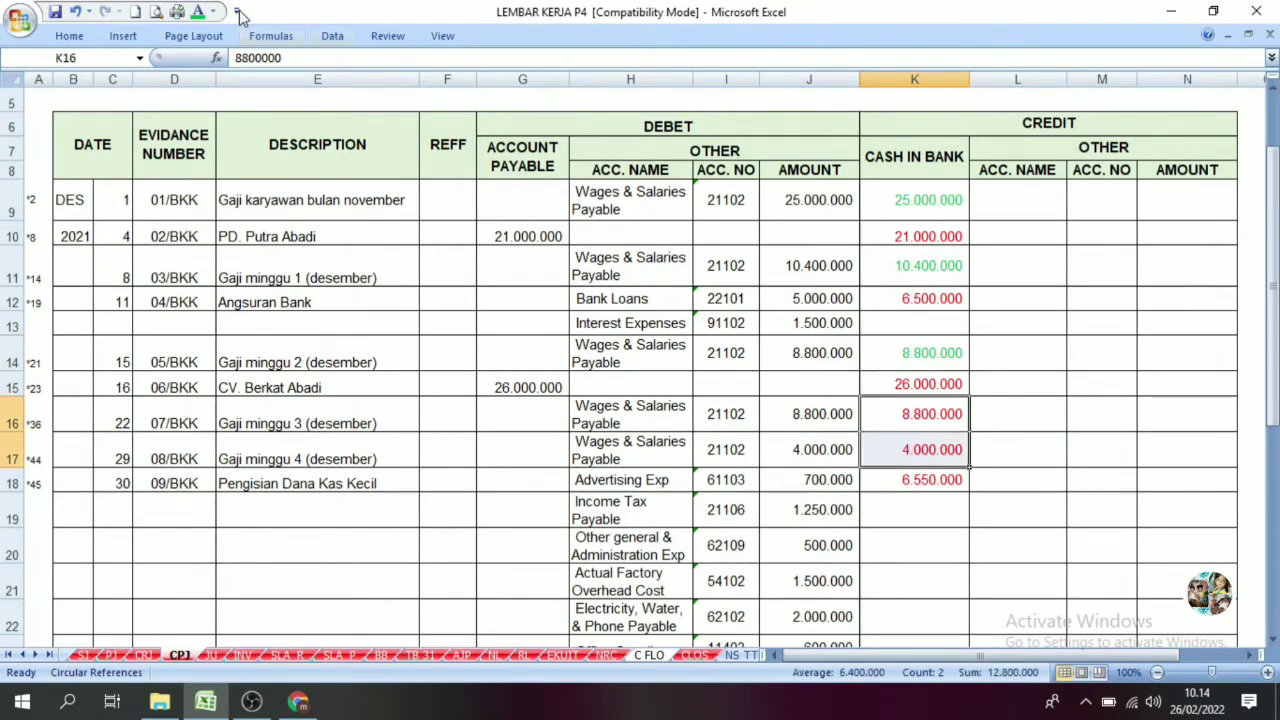
pyautogui.click(198, 12)
pyautogui.click(994, 322)
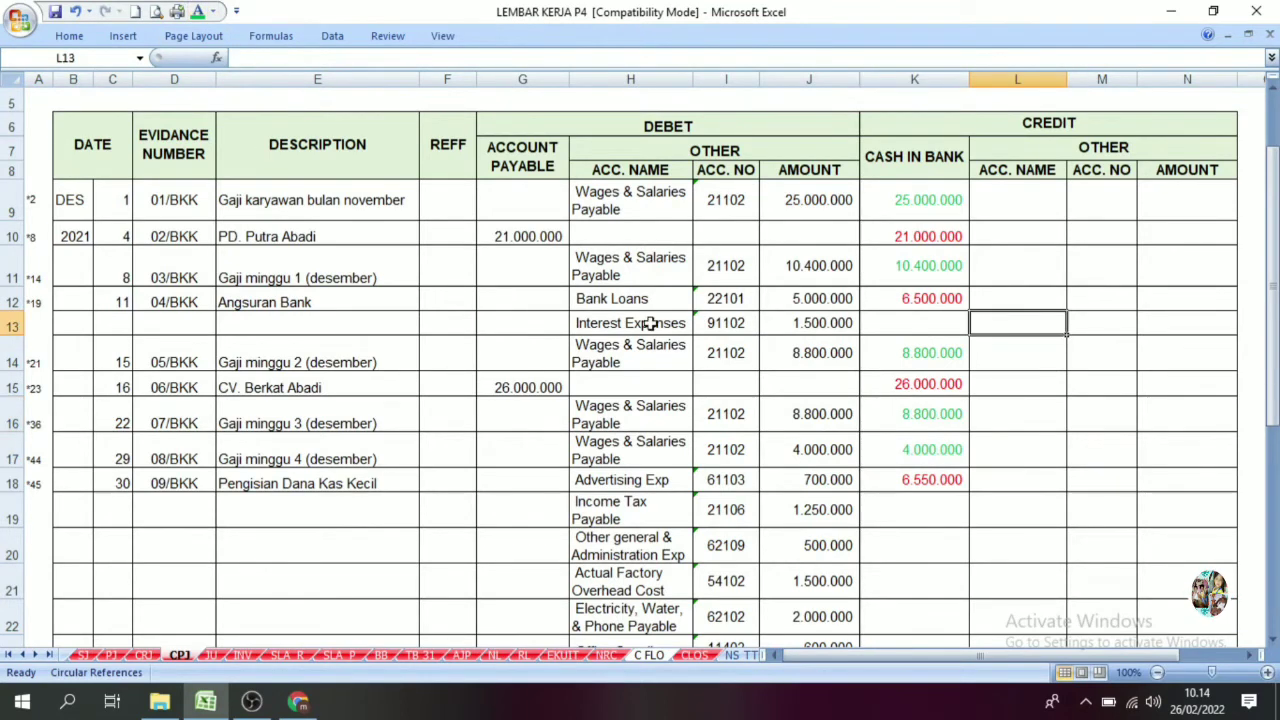
# Compare the dates and evidence numbers of the two supplier payments in rows 10 and 15.
pyautogui.click(149, 236)
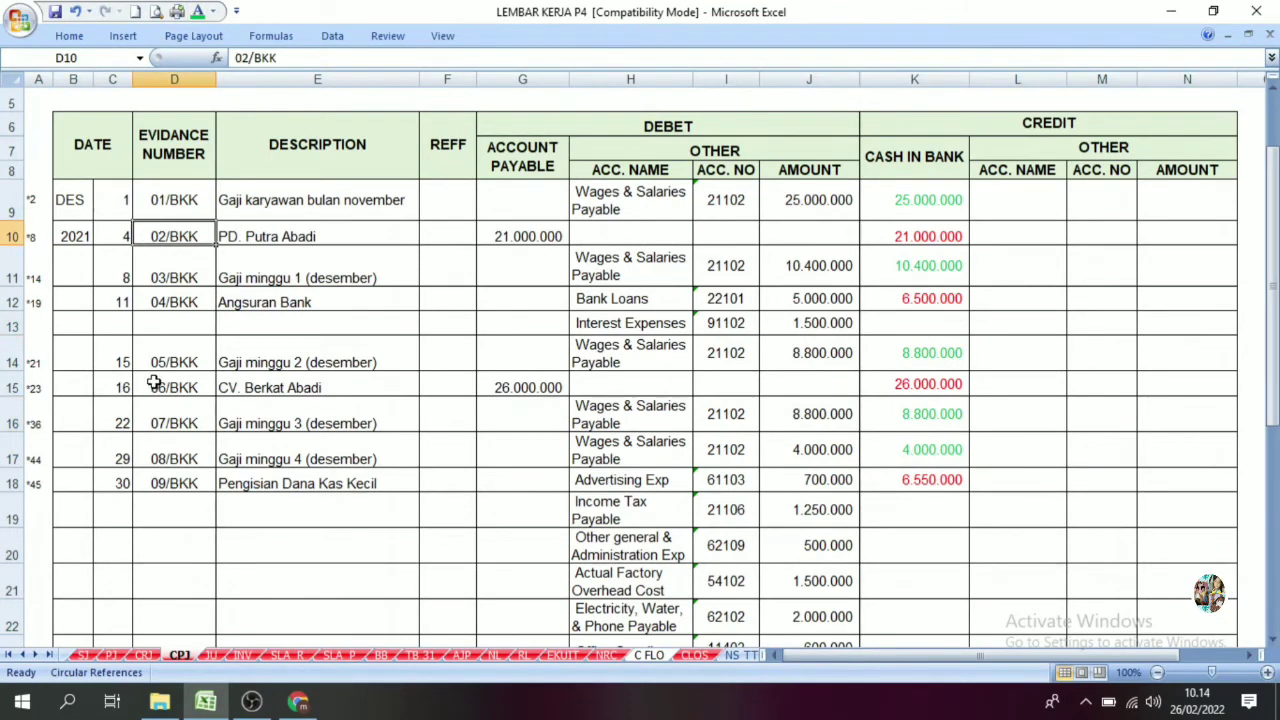
pyautogui.click(115, 392)
pyautogui.click(119, 231)
pyautogui.click(127, 392)
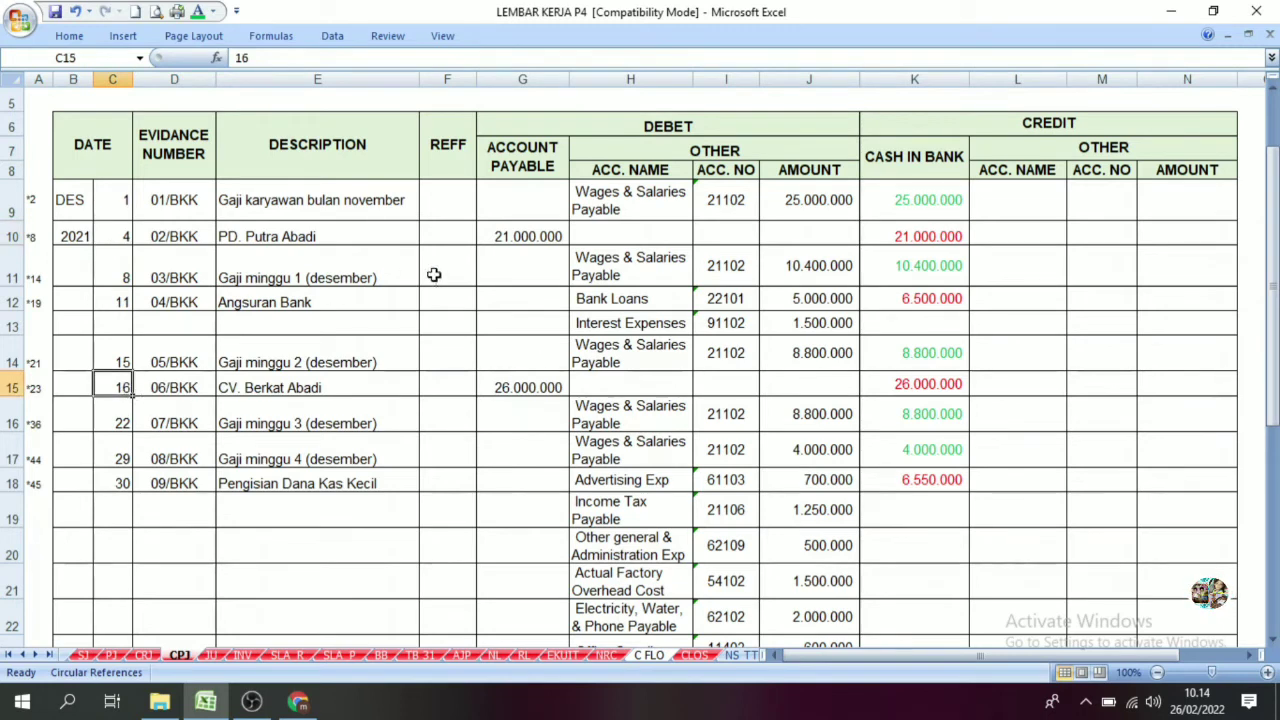
pyautogui.click(127, 236)
pyautogui.click(110, 385)
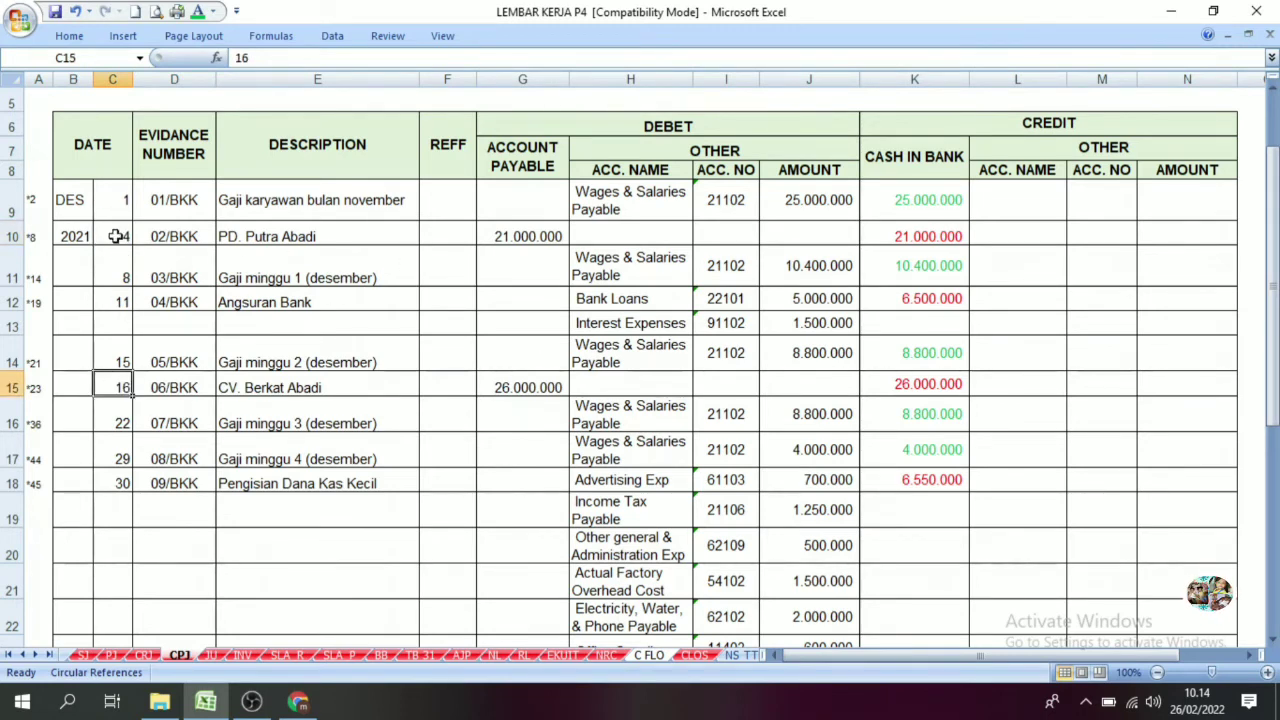
pyautogui.click(116, 236)
pyautogui.click(112, 380)
pyautogui.click(124, 212)
pyautogui.click(116, 360)
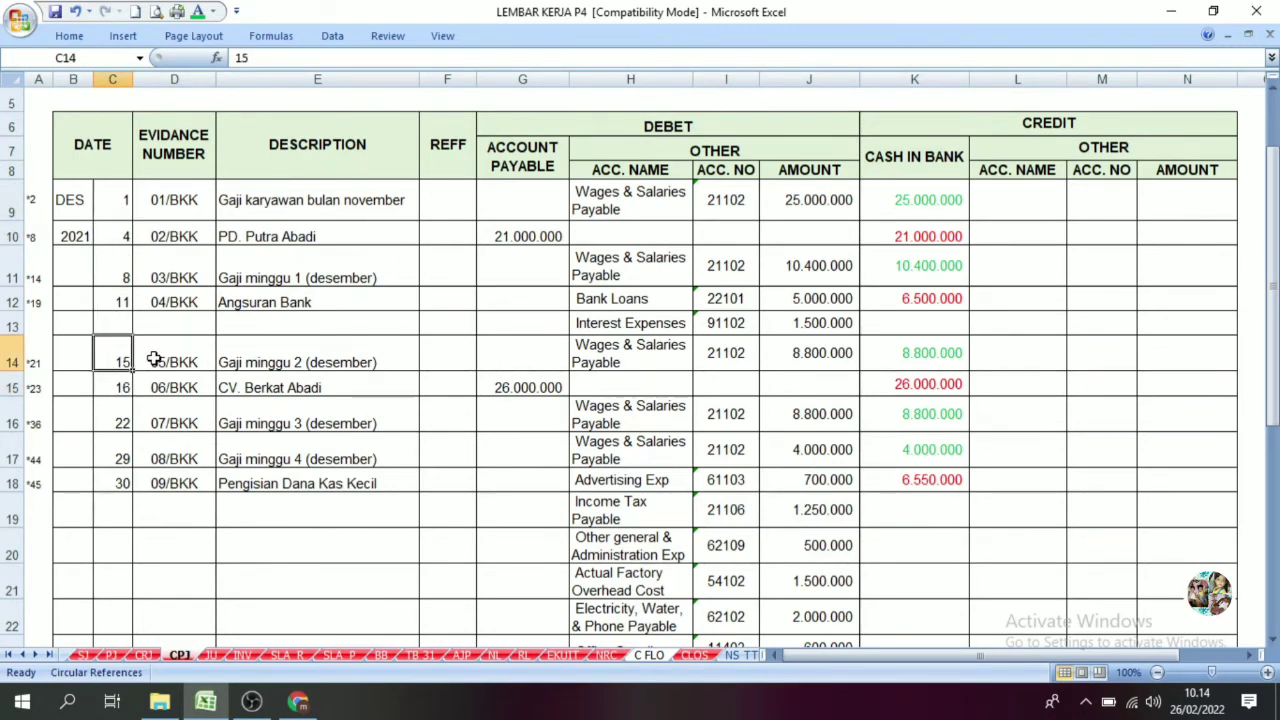
# Colour the Cash in Bank amounts debited to Account Payable orange, in K10 and K15.
pyautogui.click(912, 236)
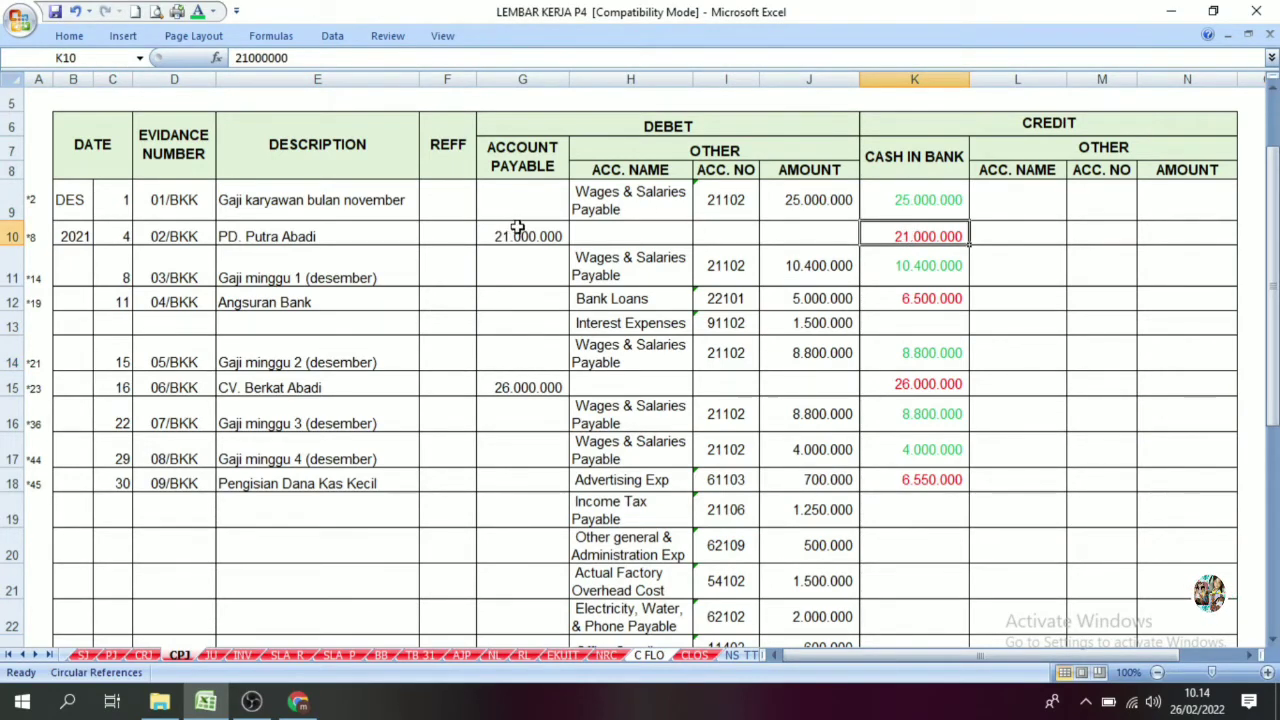
pyautogui.click(517, 258)
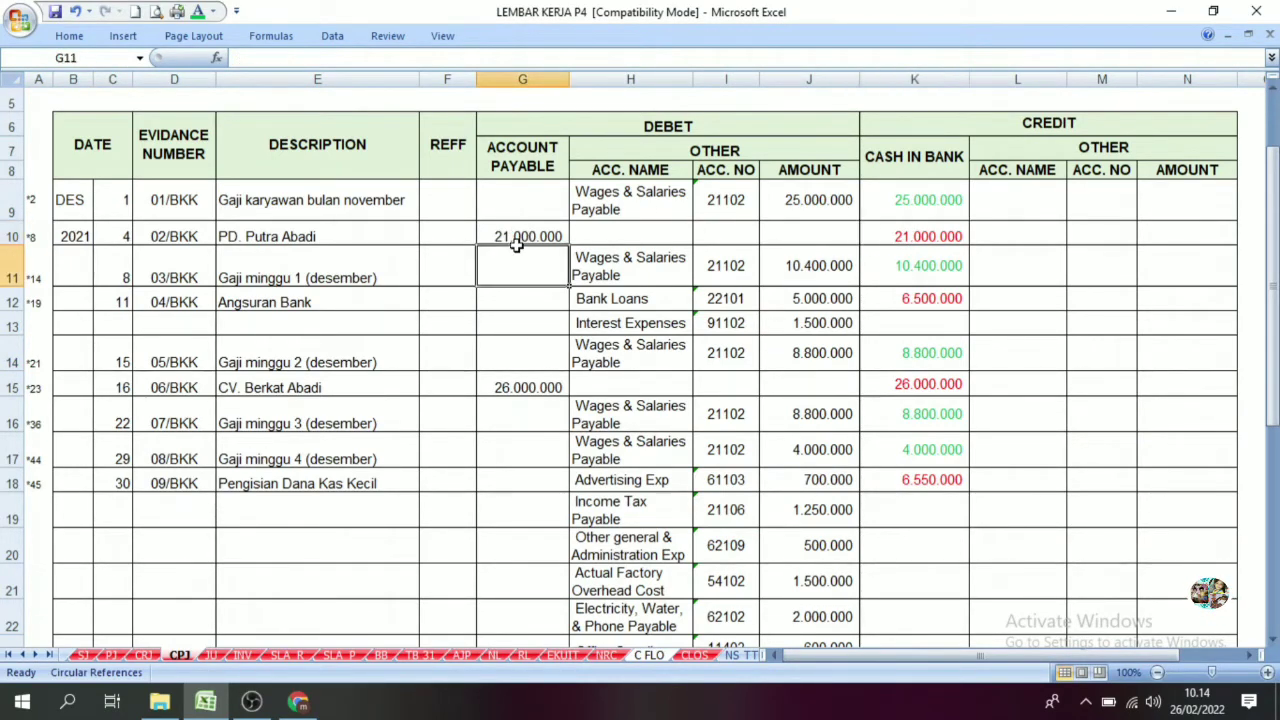
pyautogui.click(523, 229)
pyautogui.click(944, 240)
pyautogui.click(542, 233)
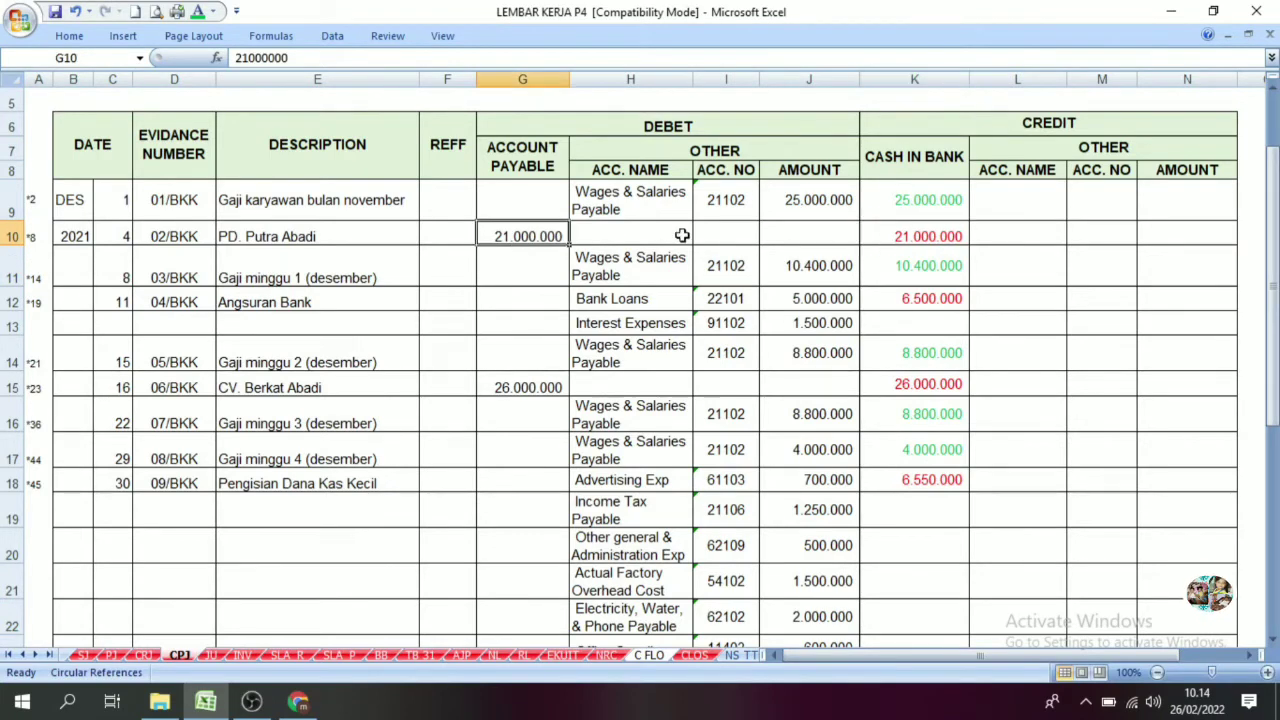
pyautogui.click(868, 236)
pyautogui.click(213, 11)
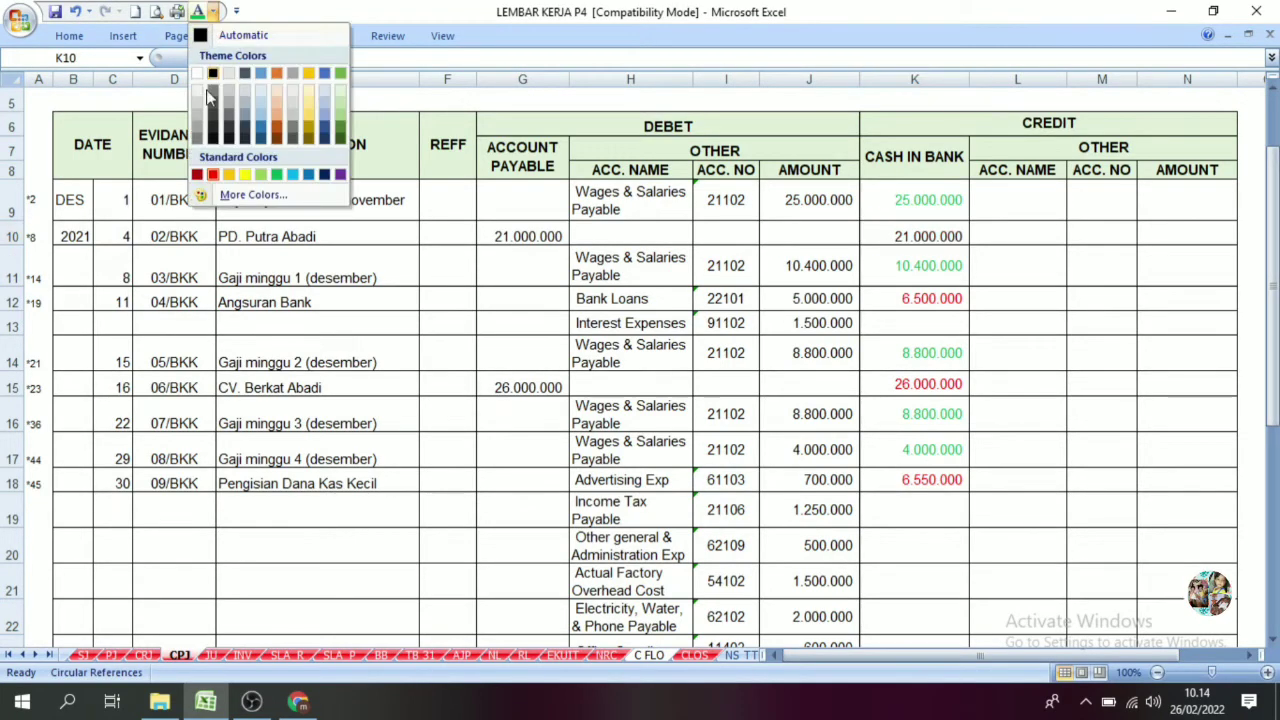
pyautogui.click(229, 176)
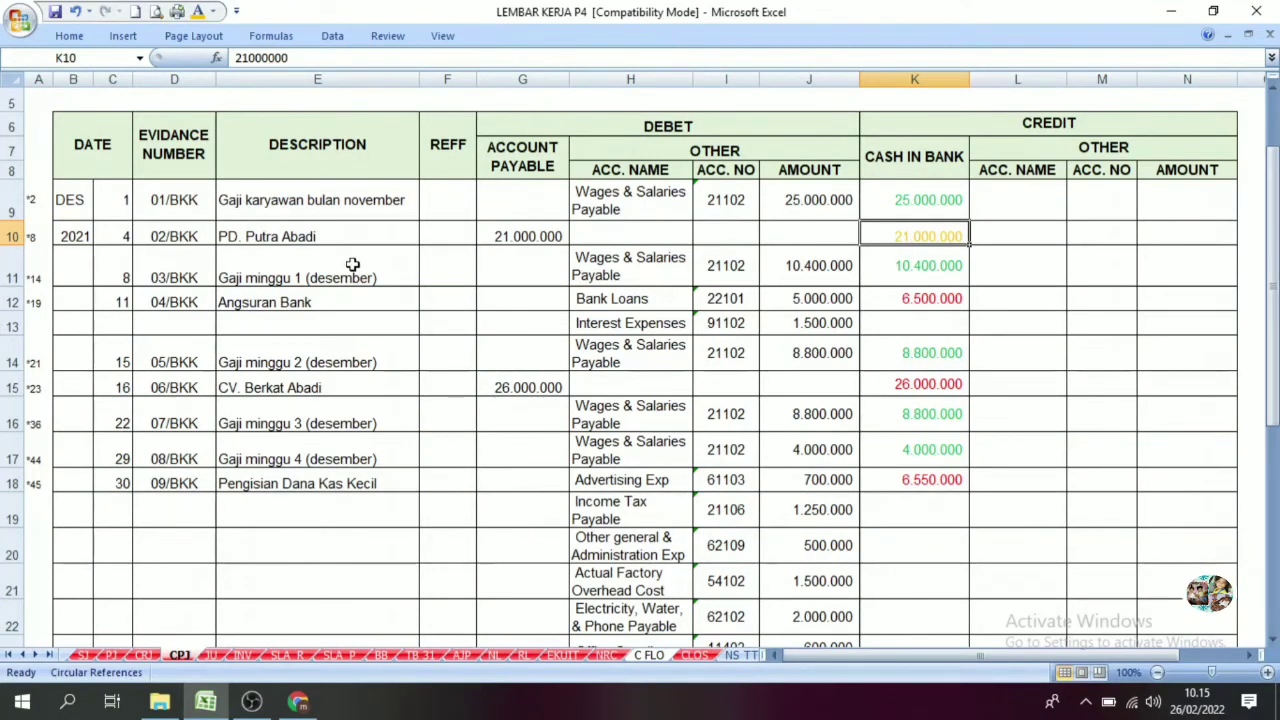
pyautogui.click(527, 238)
pyautogui.click(524, 385)
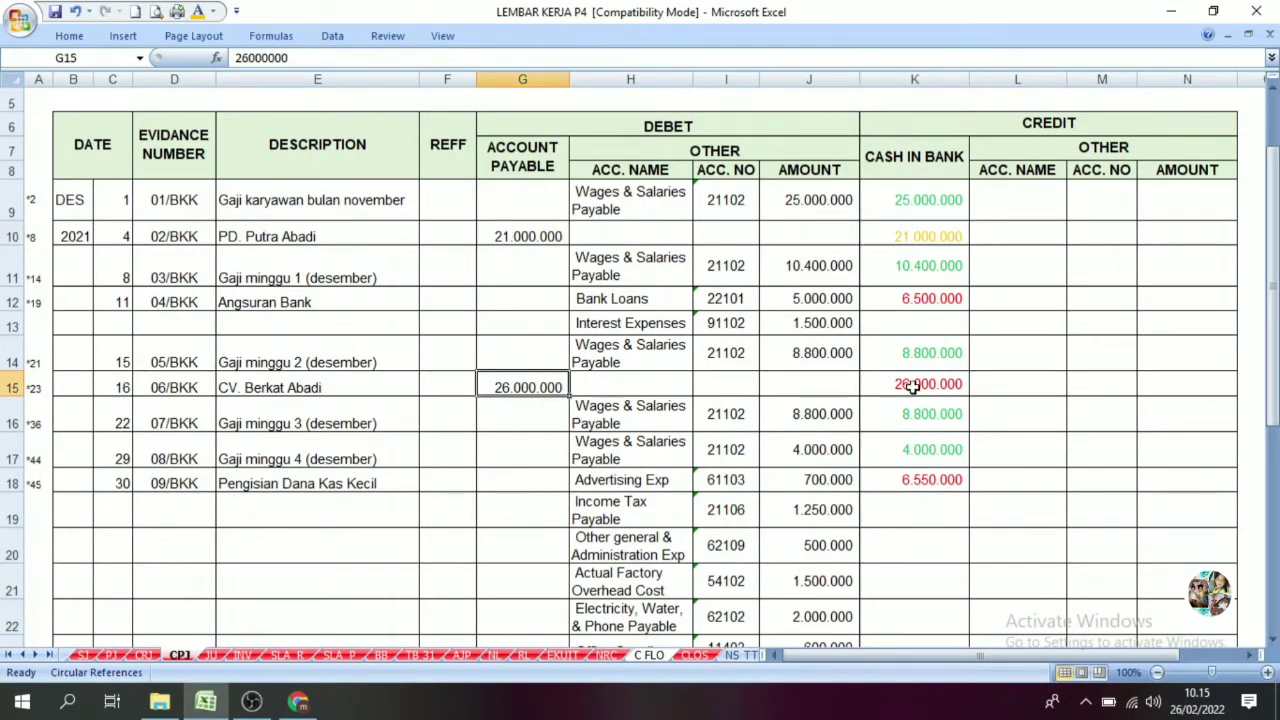
pyautogui.click(911, 386)
pyautogui.click(199, 11)
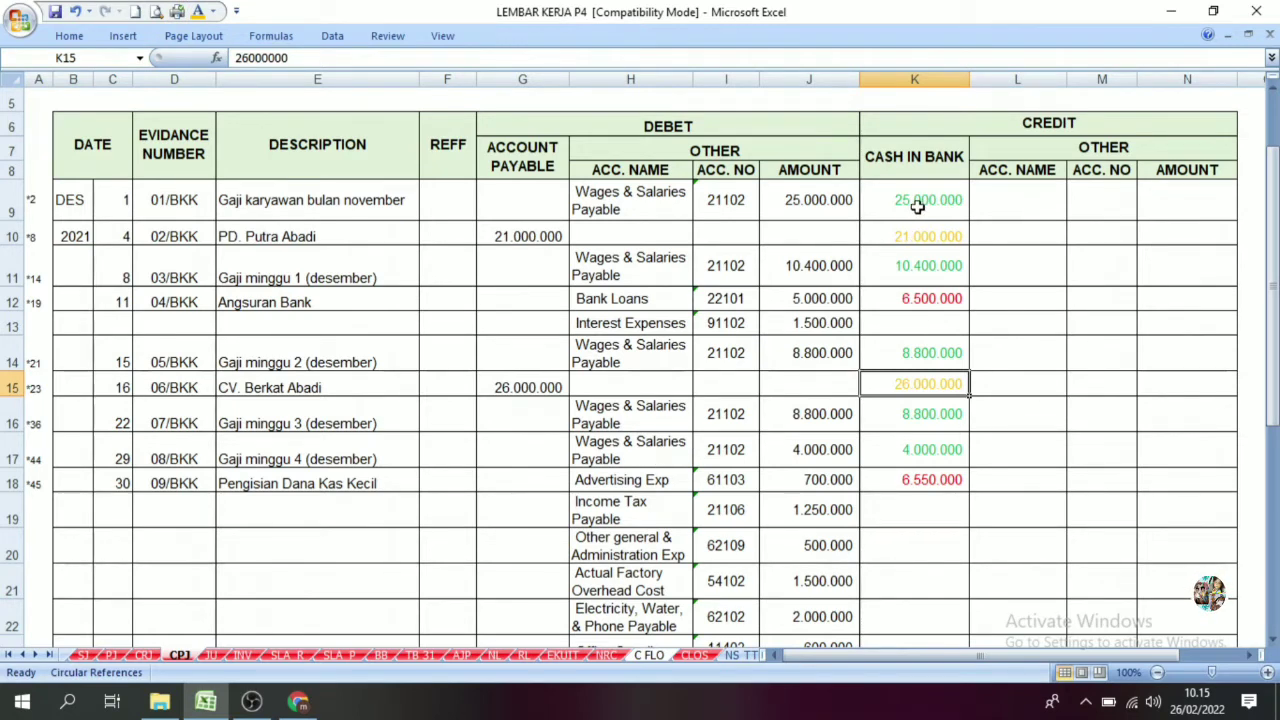
# Examine the remaining red payments, Angsuran Bank in row 12 and Pengisian Dana Kas Kecil in row 18, with their debit accounts.
pyautogui.click(918, 300)
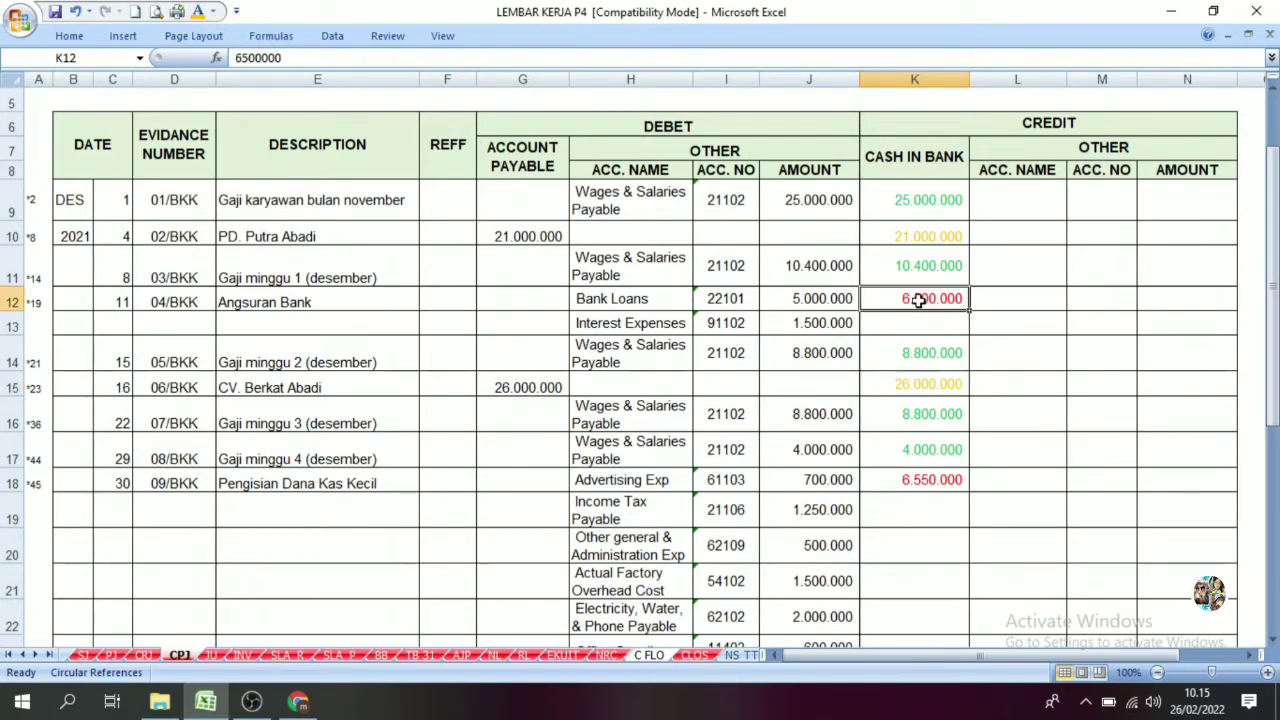
pyautogui.click(918, 481)
pyautogui.click(140, 302)
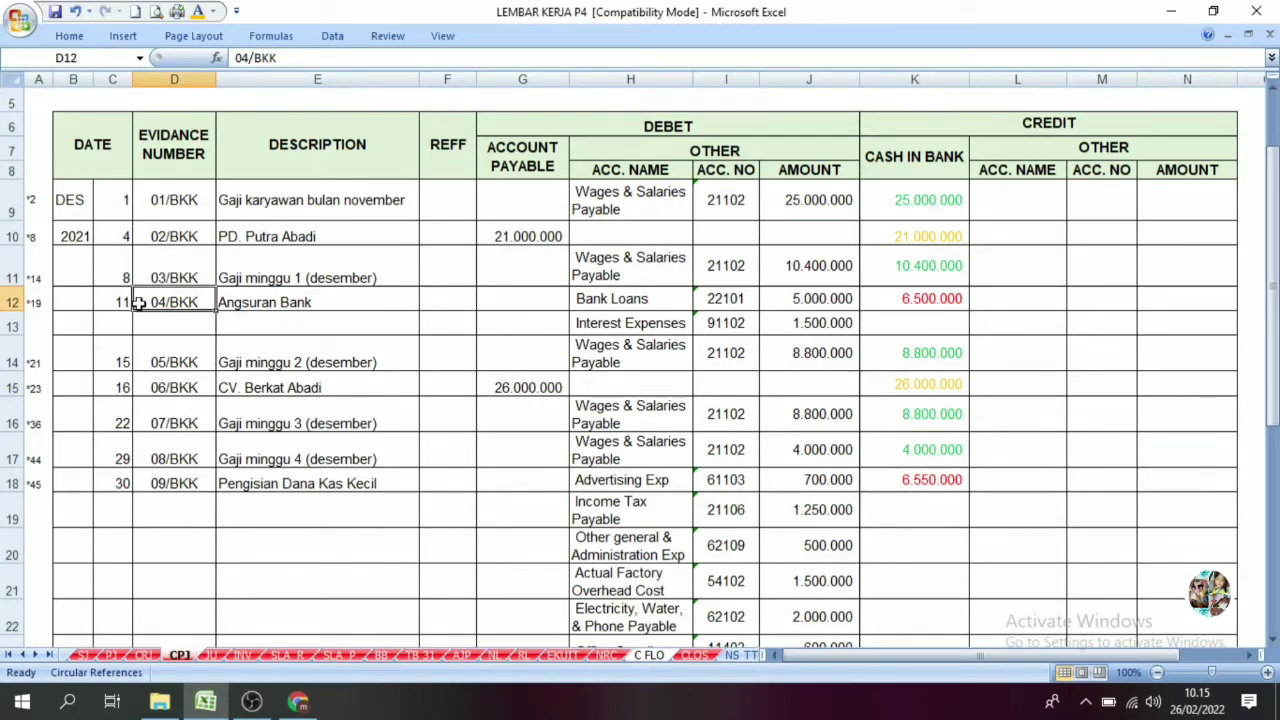
pyautogui.click(341, 306)
pyautogui.click(893, 298)
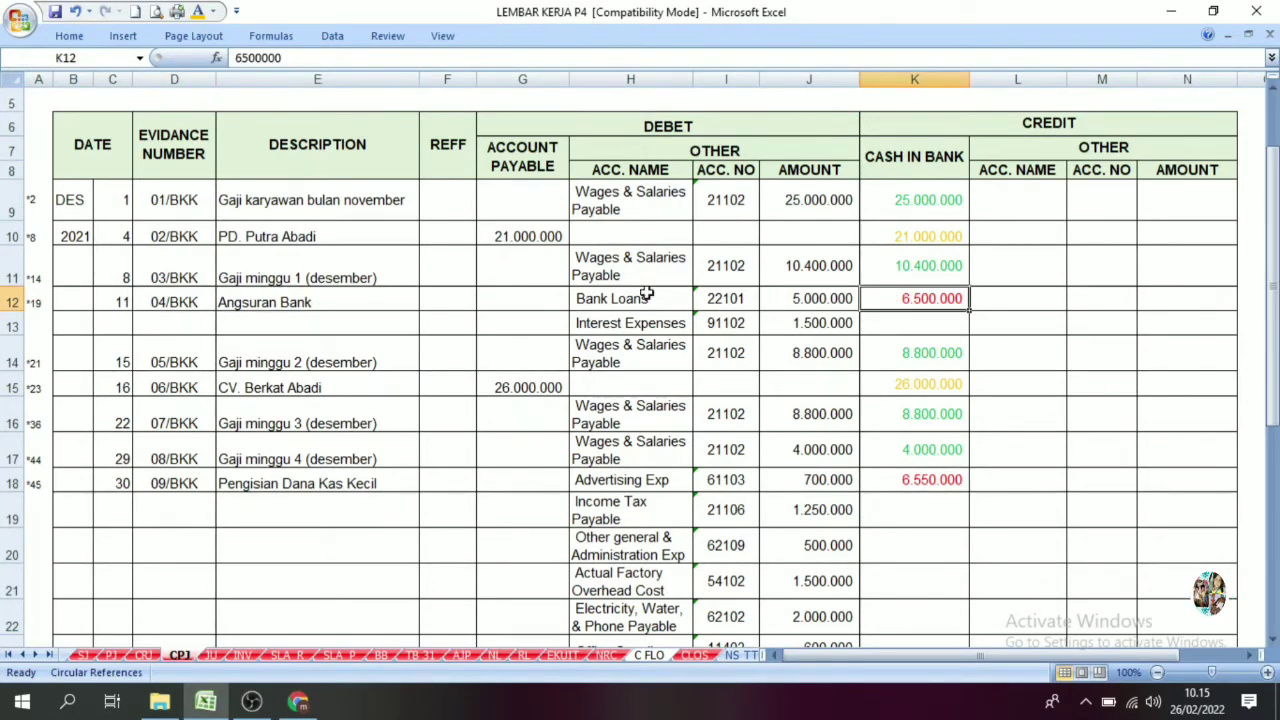
pyautogui.click(295, 305)
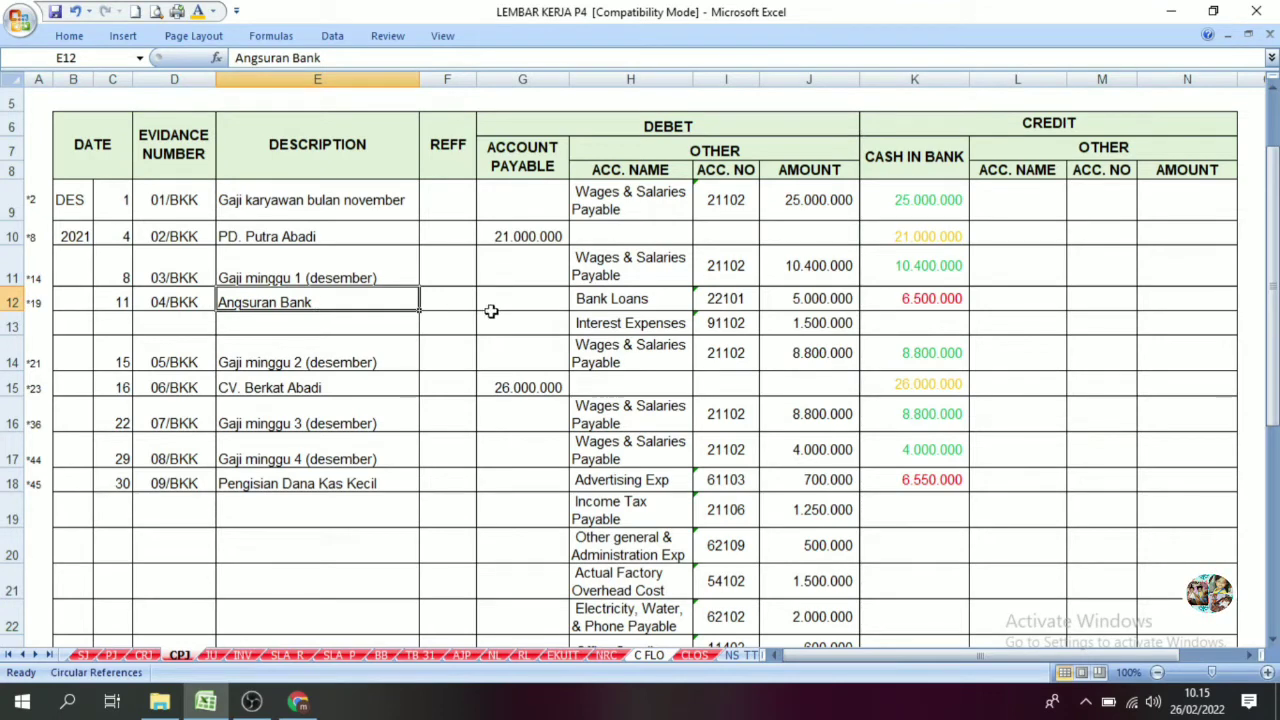
pyautogui.click(927, 302)
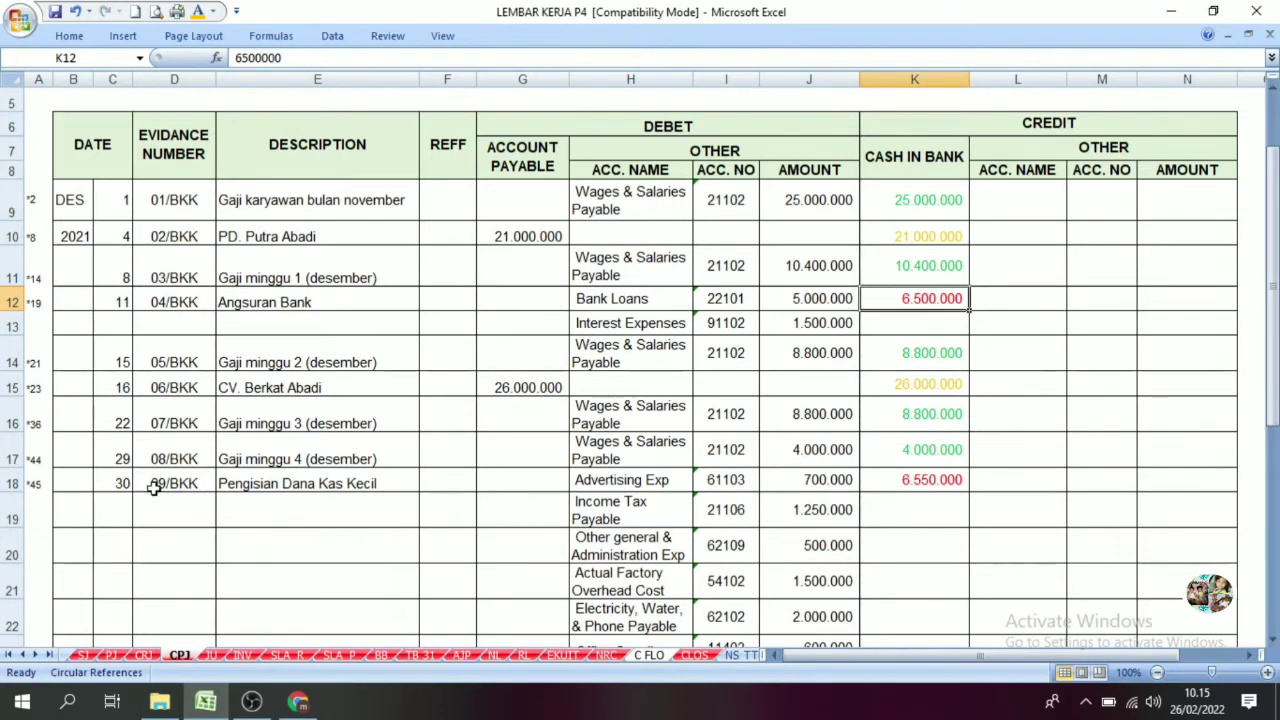
pyautogui.click(916, 478)
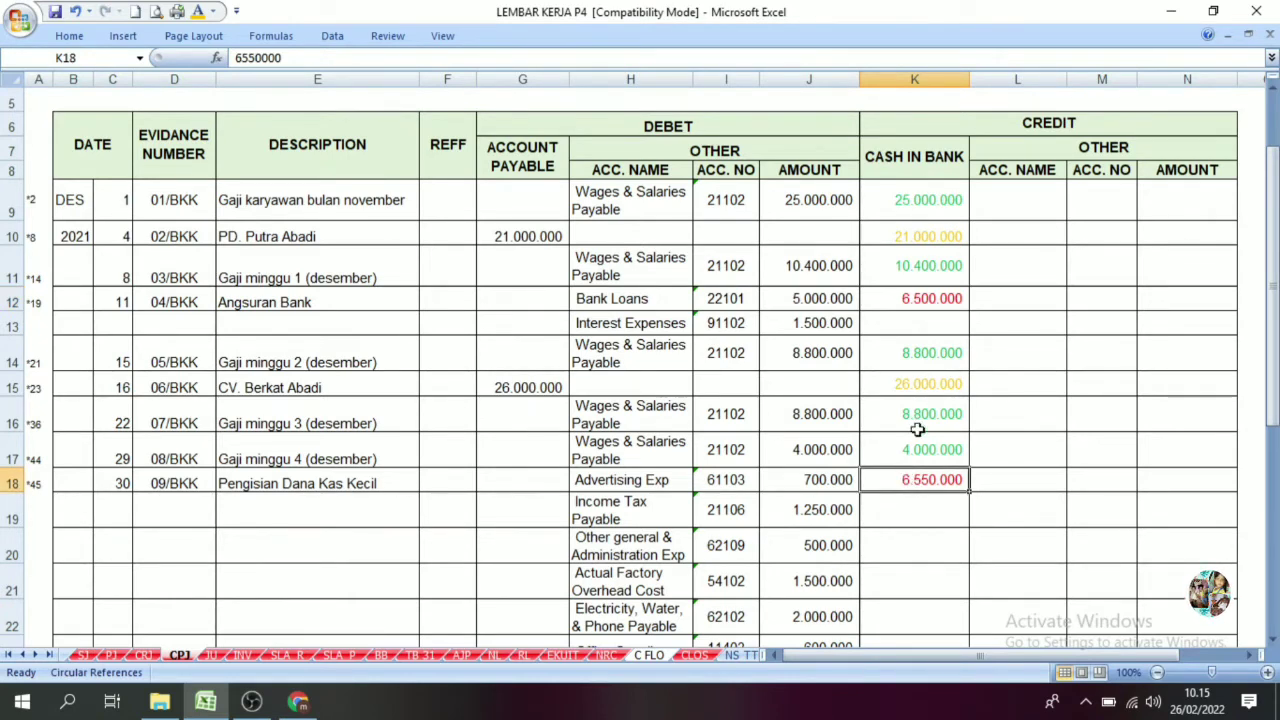
pyautogui.click(292, 490)
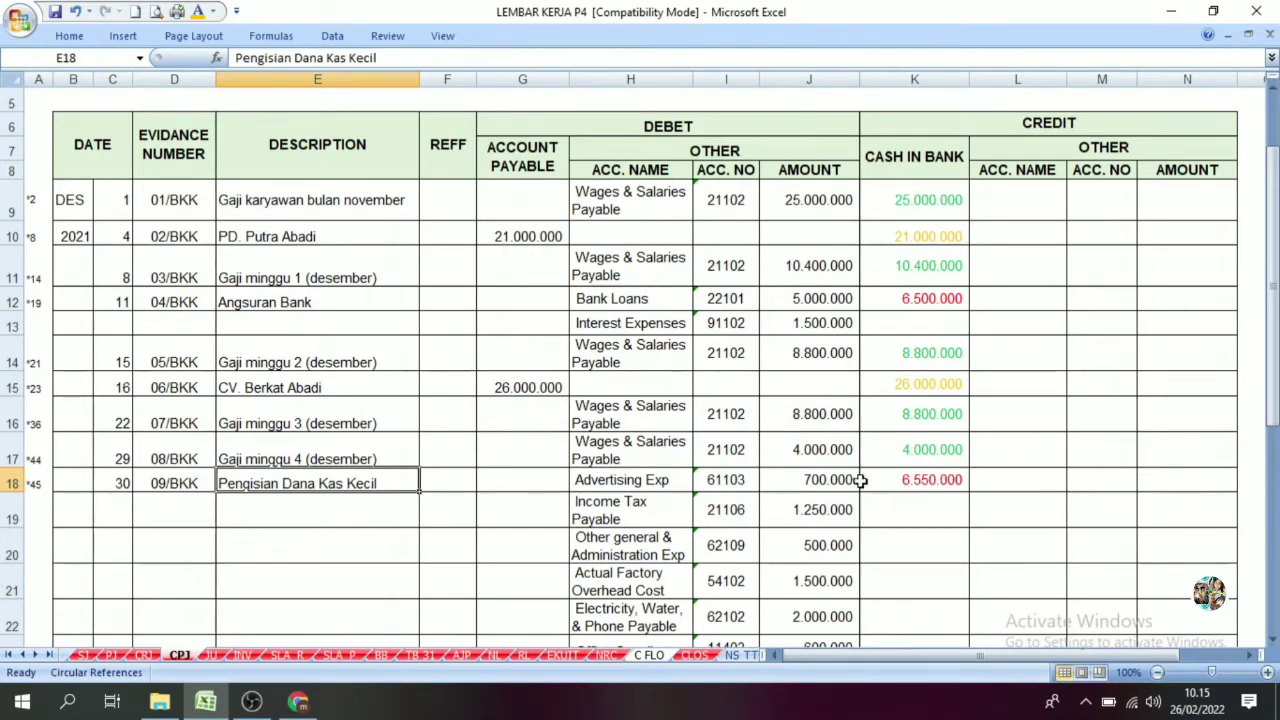
pyautogui.click(928, 482)
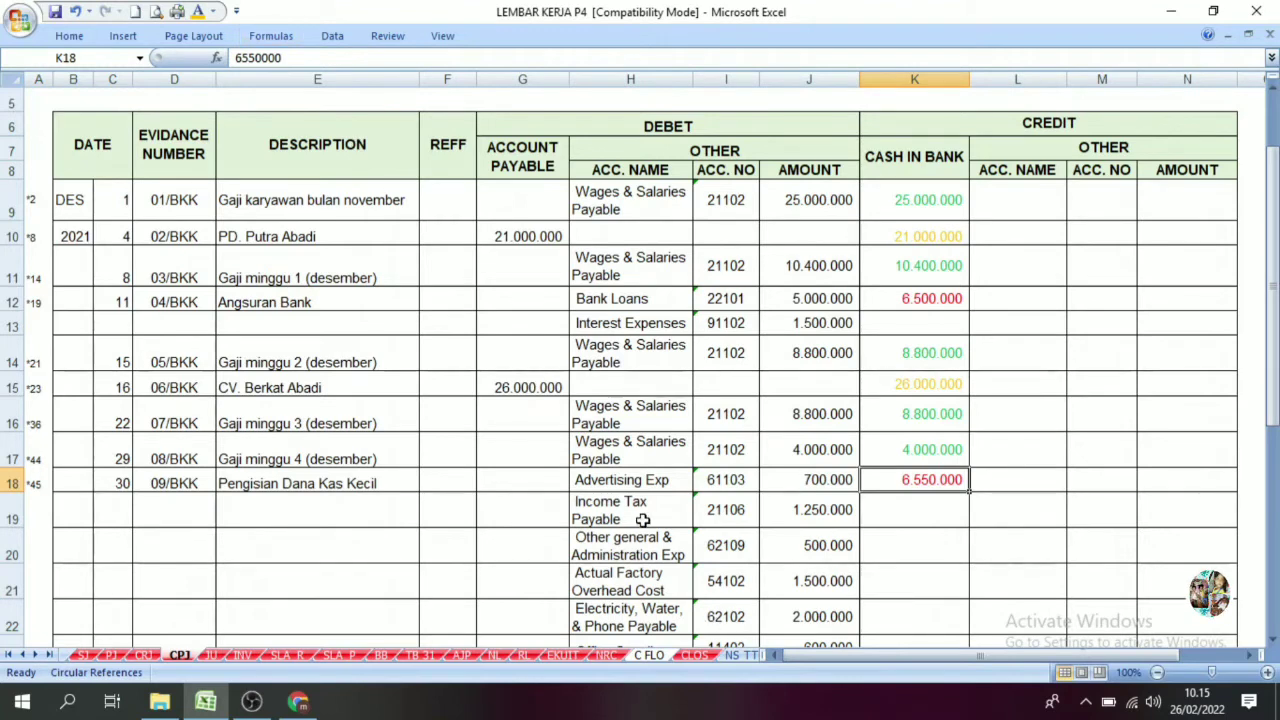
# Check the Pengeluaran section on the C FLO sheet, then review the colour-grouped payments on the CPJ sheet against it.
pyautogui.click(649, 656)
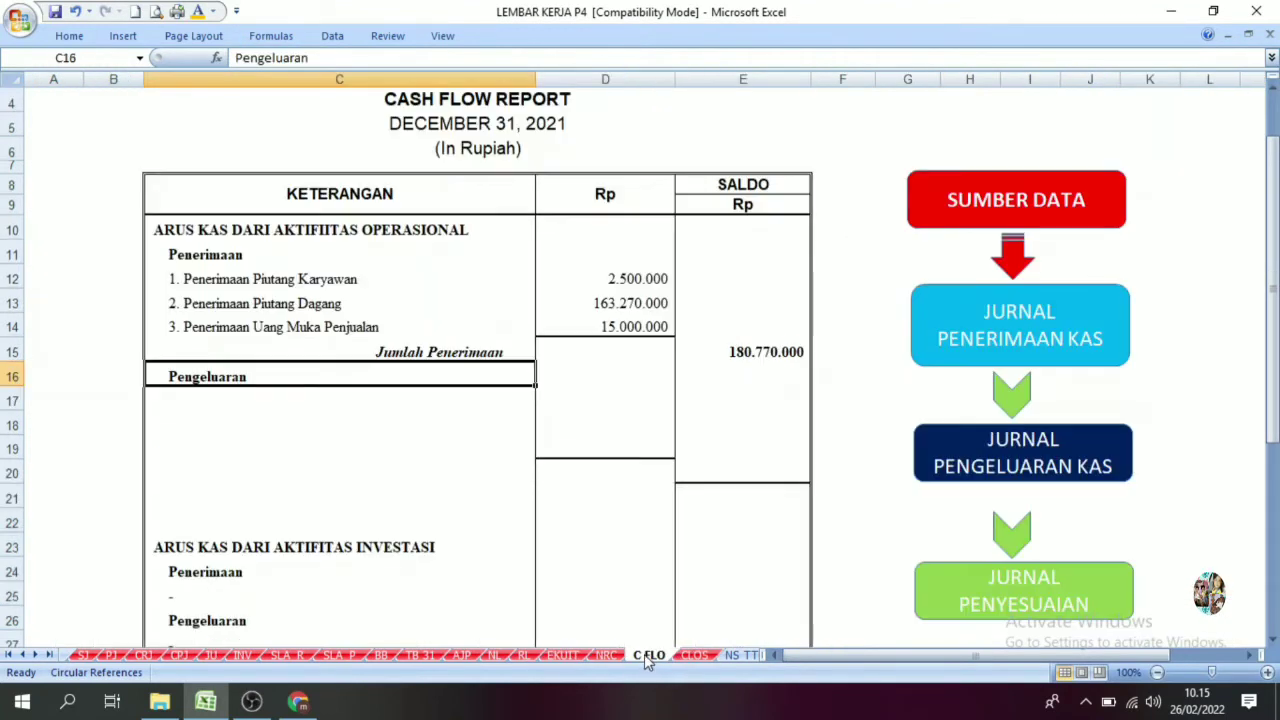
pyautogui.click(180, 656)
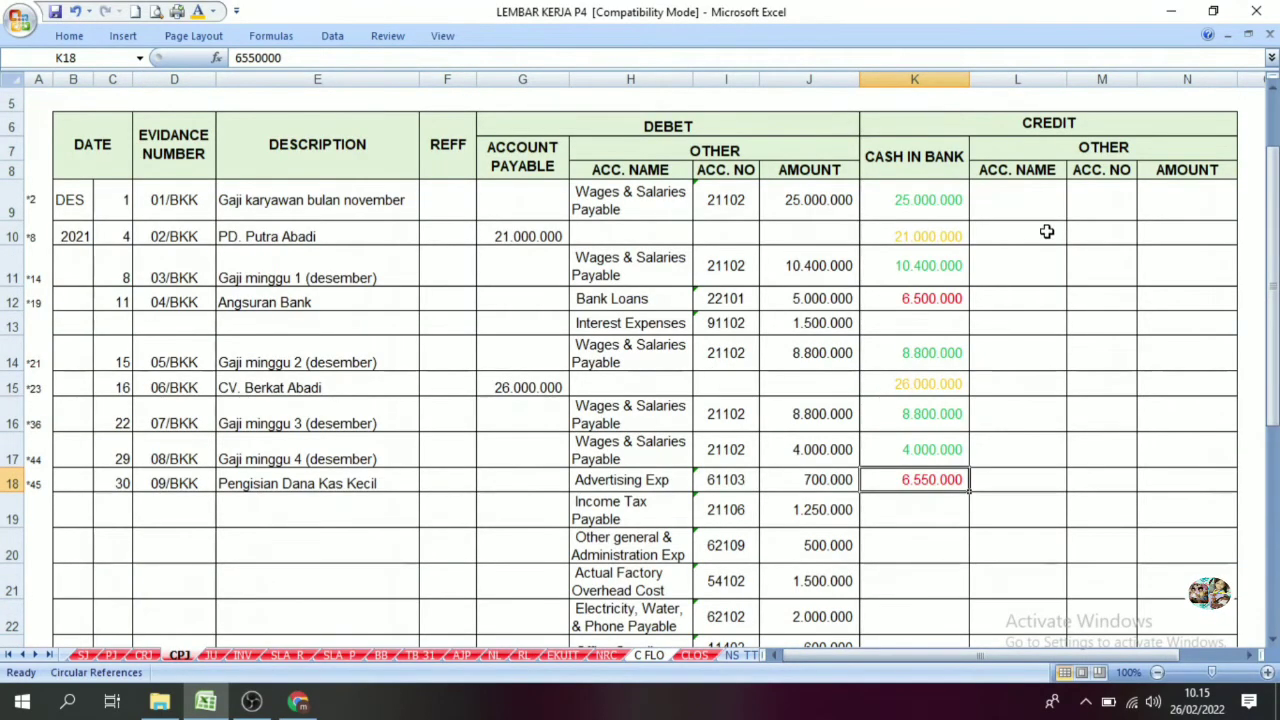
pyautogui.click(914, 212)
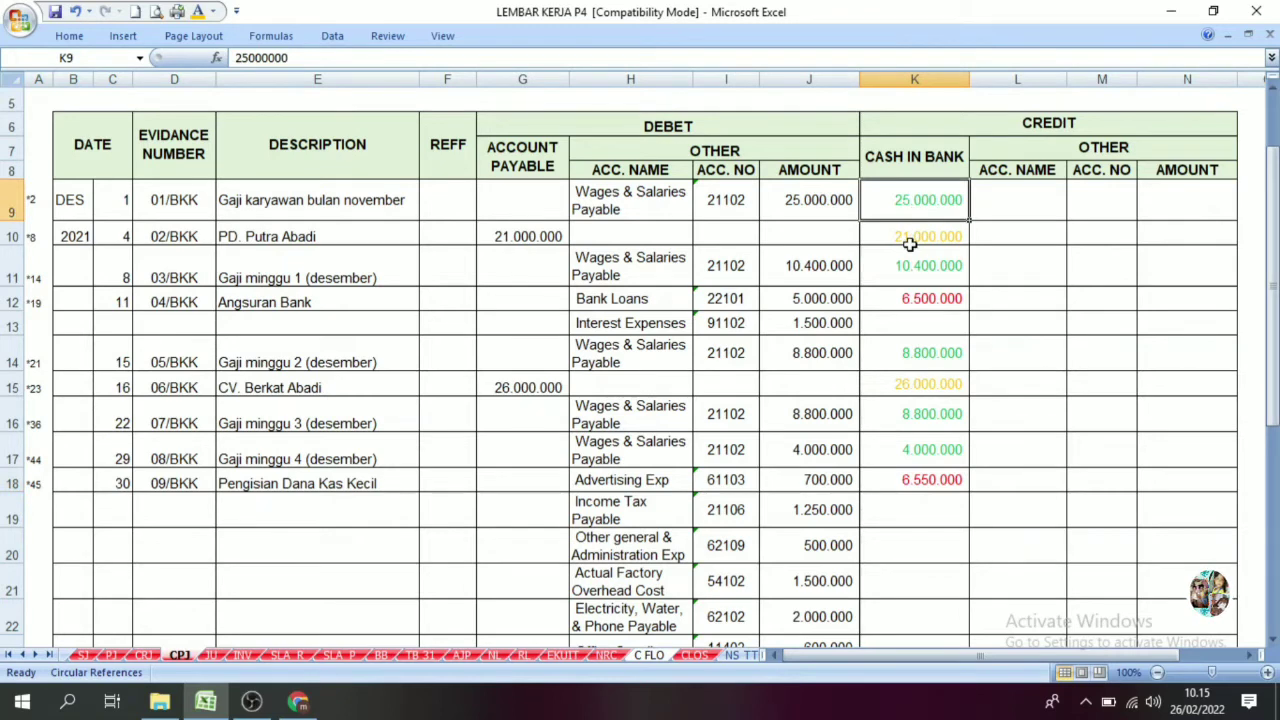
pyautogui.click(920, 300)
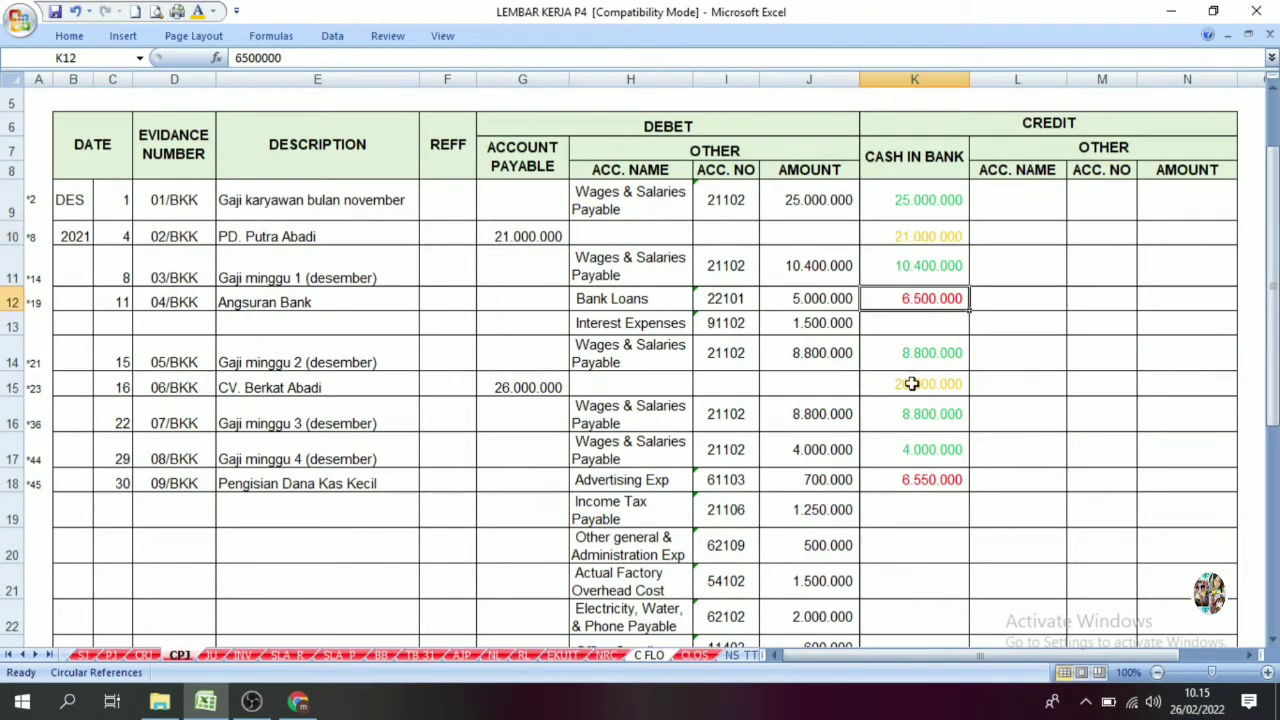
pyautogui.click(931, 481)
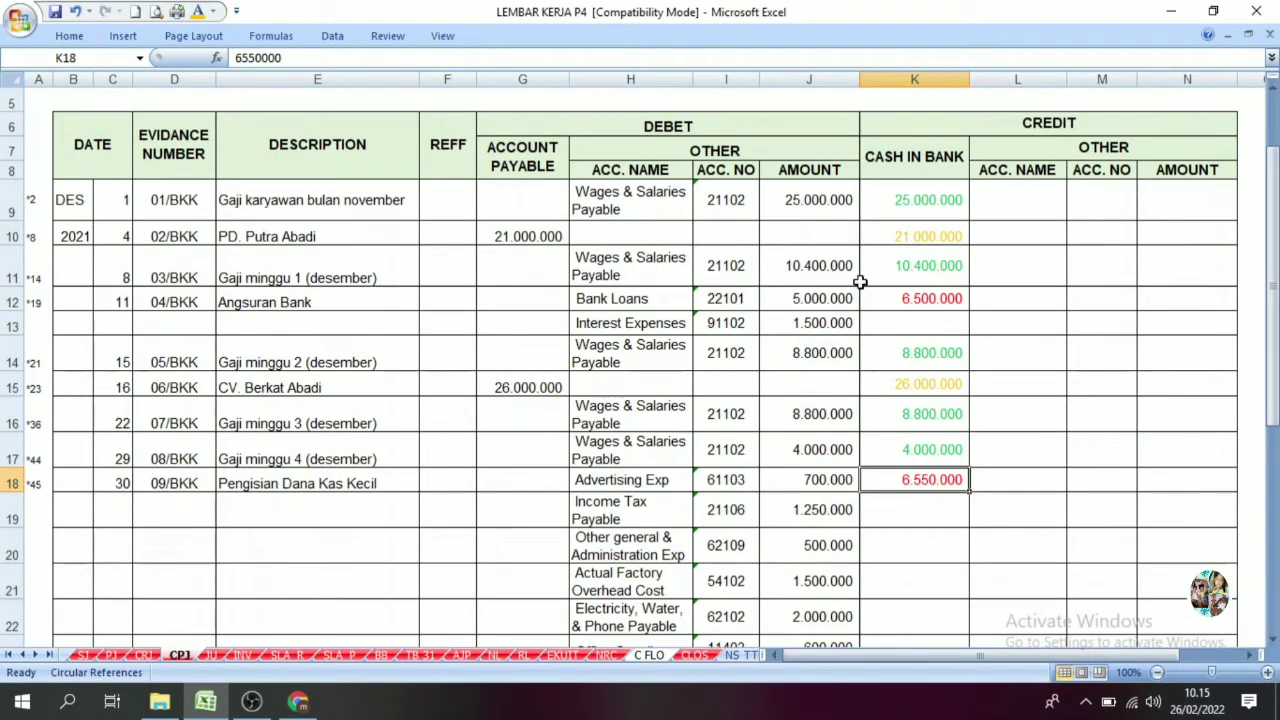
pyautogui.click(332, 214)
pyautogui.click(576, 193)
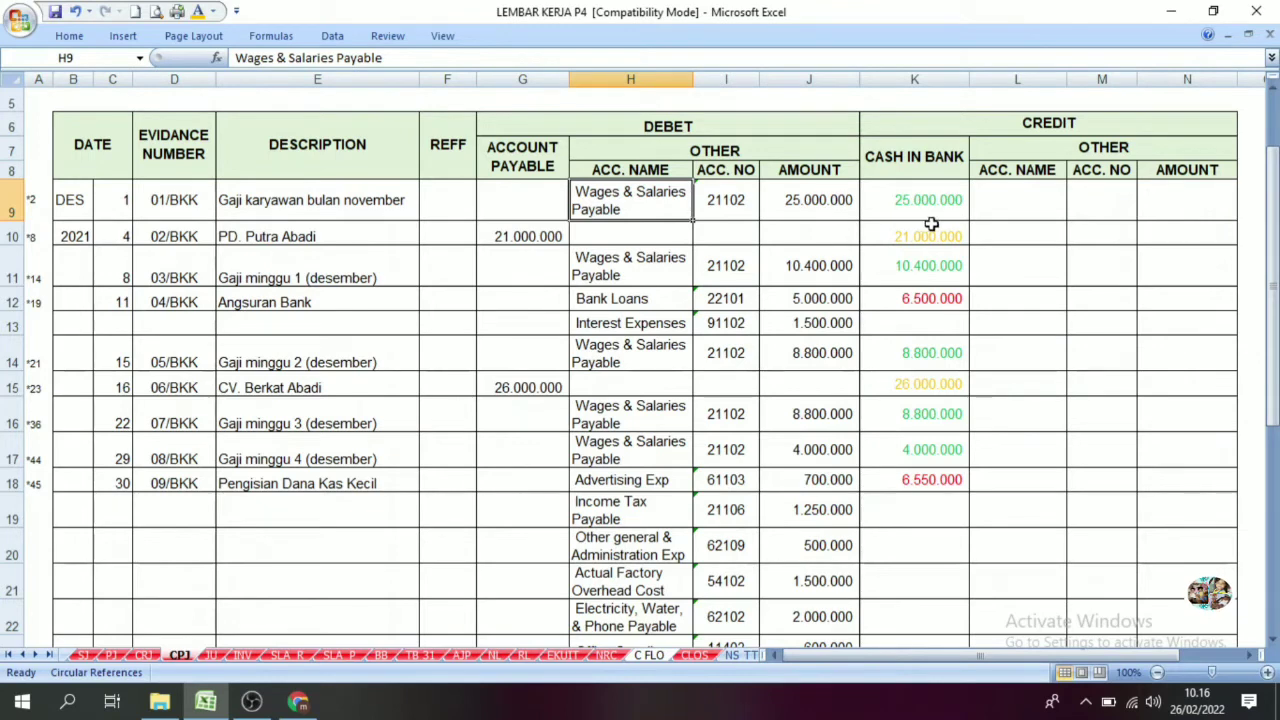
# Set the font colour of the three Pengeluaran descriptions in C17:C19 on the C FLO sheet to Automatic.
pyautogui.click(887, 237)
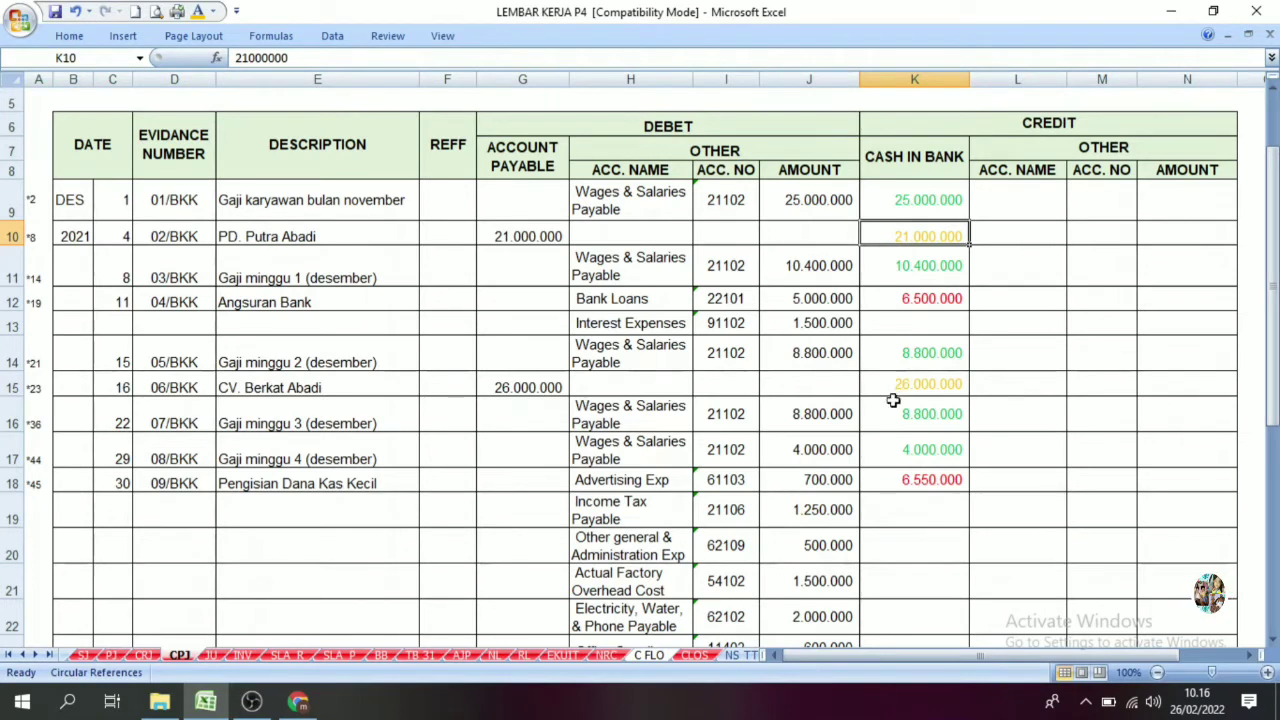
pyautogui.click(926, 481)
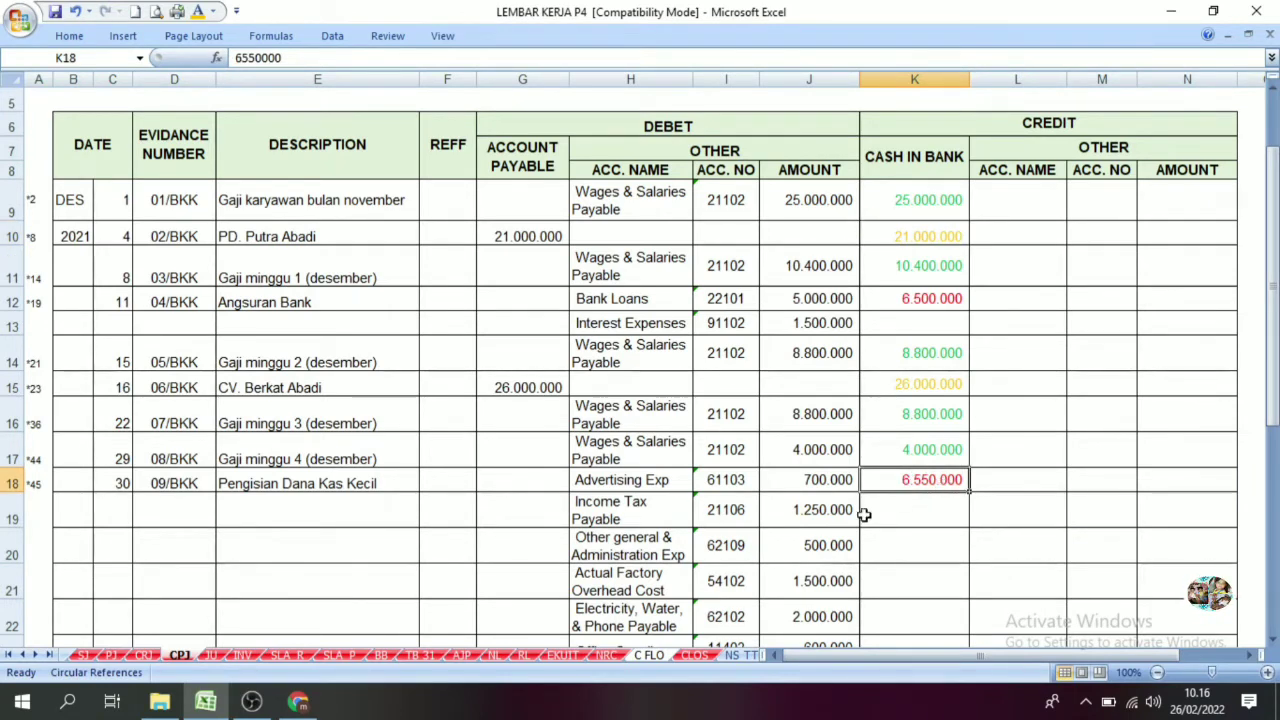
pyautogui.click(648, 656)
pyautogui.moveTo(209, 398); pyautogui.dragTo(218, 455)
pyautogui.click(212, 11)
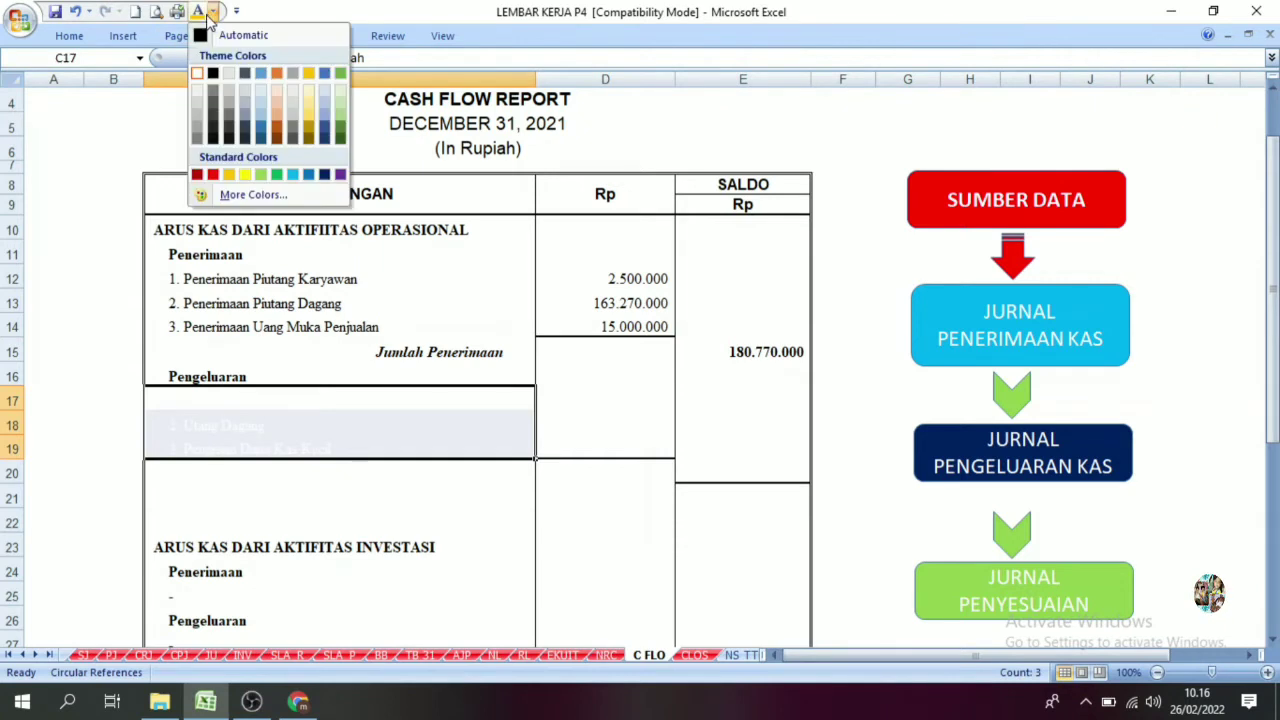
pyautogui.click(200, 37)
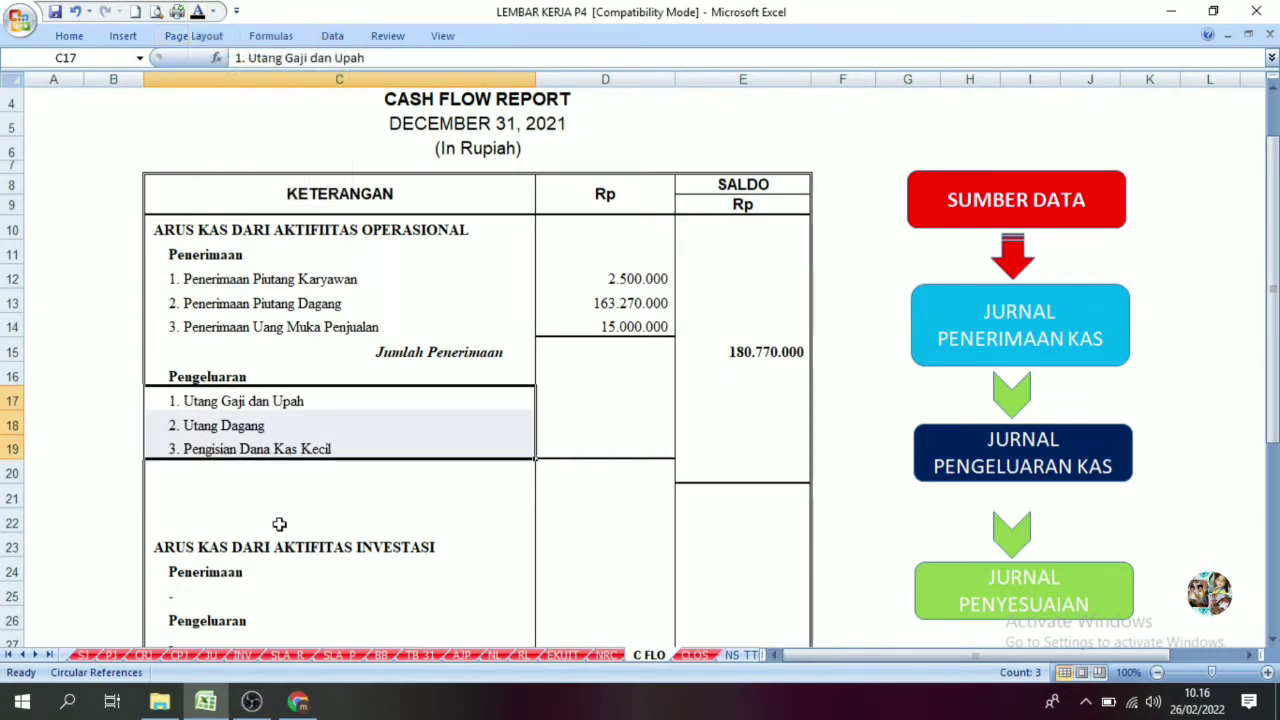
pyautogui.click(188, 409)
pyautogui.click(190, 425)
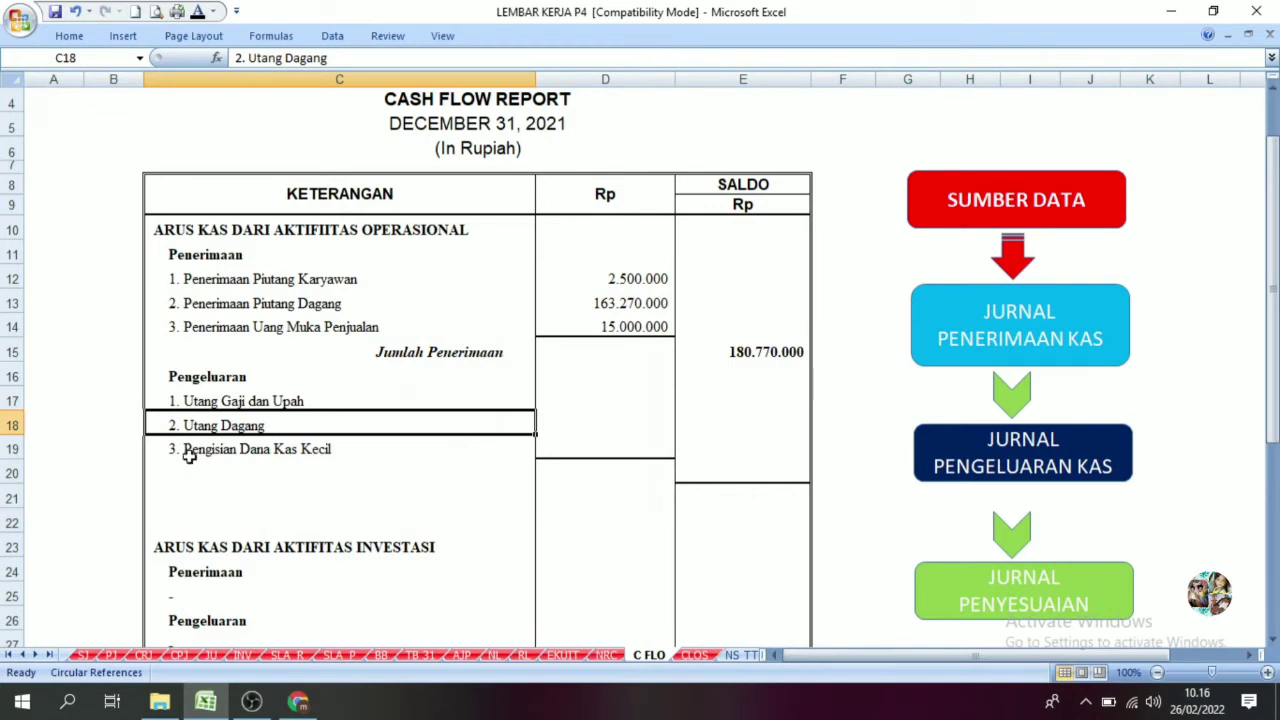
# Check the formula in D17 against the green Cash in Bank payments in K9, K11, K14, K16 and K17 on the CPJ sheet.
pyautogui.click(597, 404)
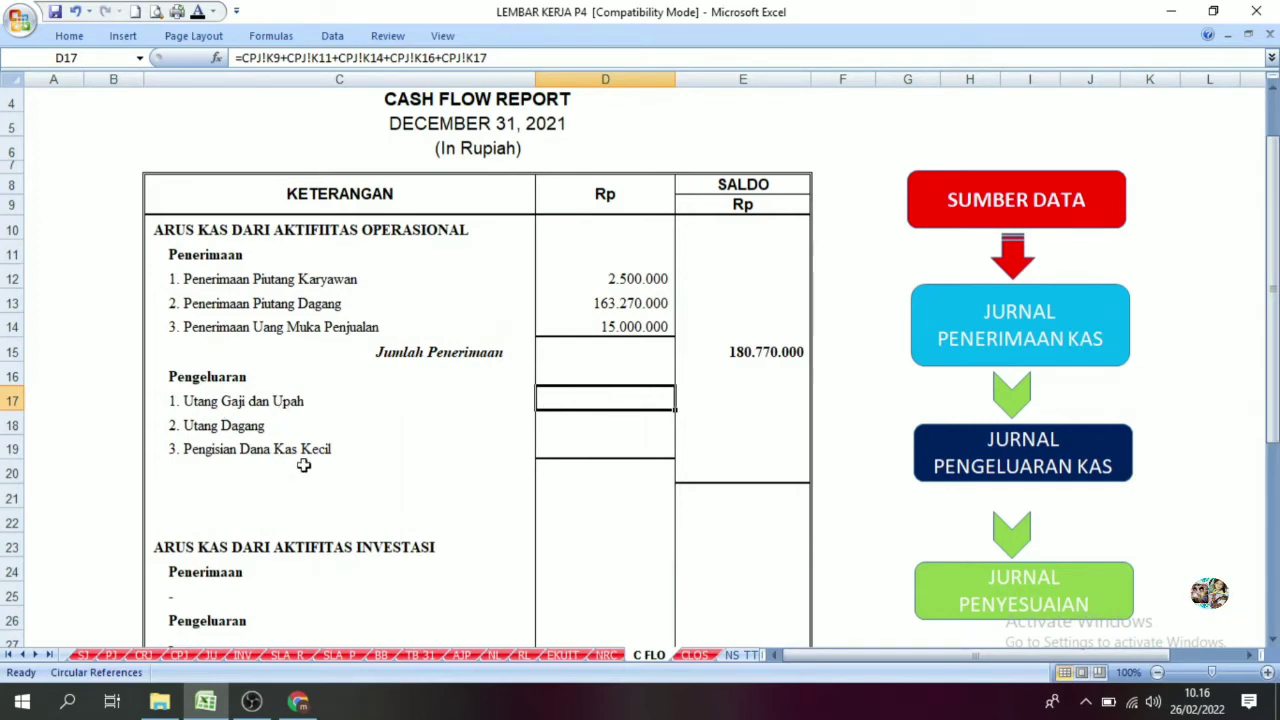
pyautogui.click(180, 655)
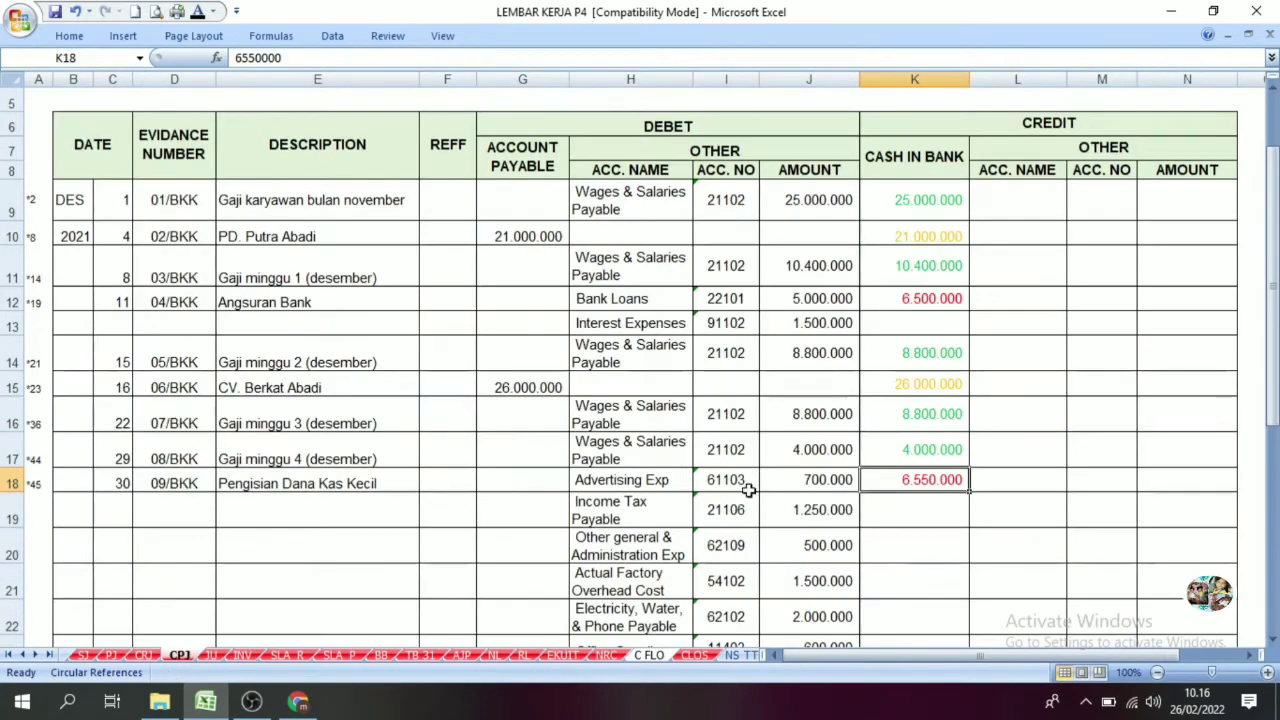
pyautogui.click(926, 204)
pyautogui.click(911, 263)
pyautogui.click(910, 345)
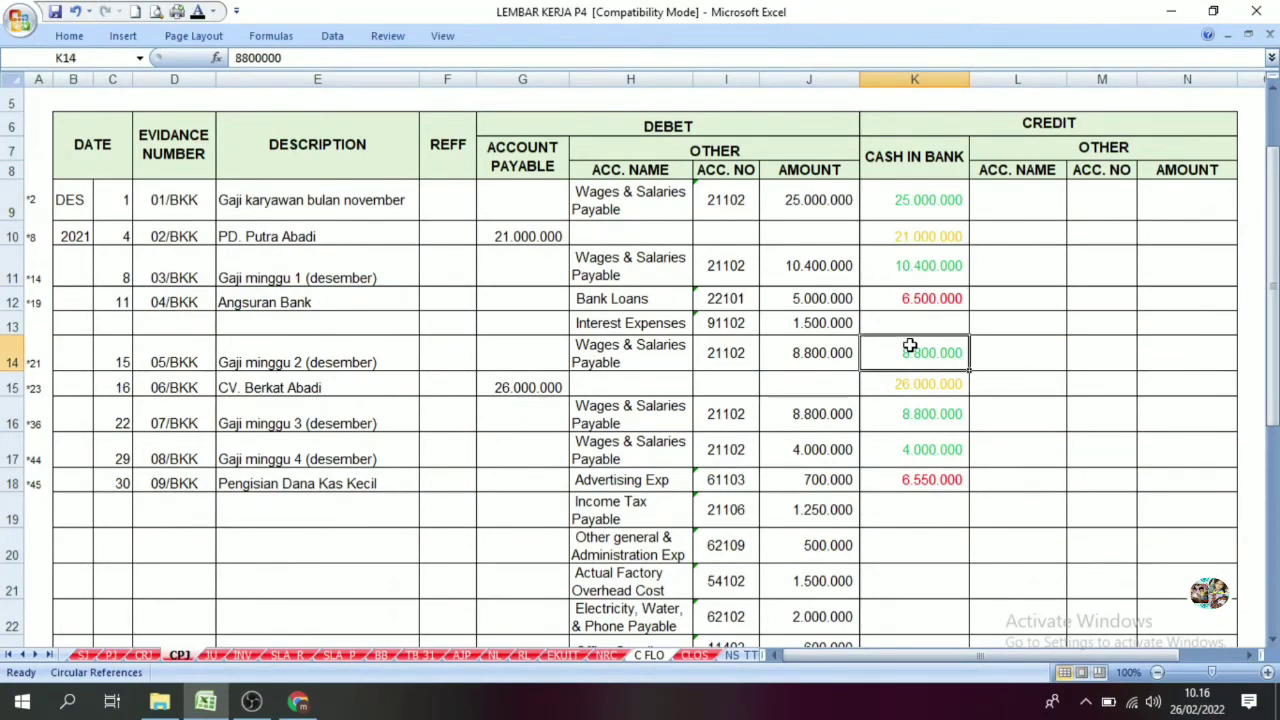
pyautogui.click(927, 420)
pyautogui.click(925, 452)
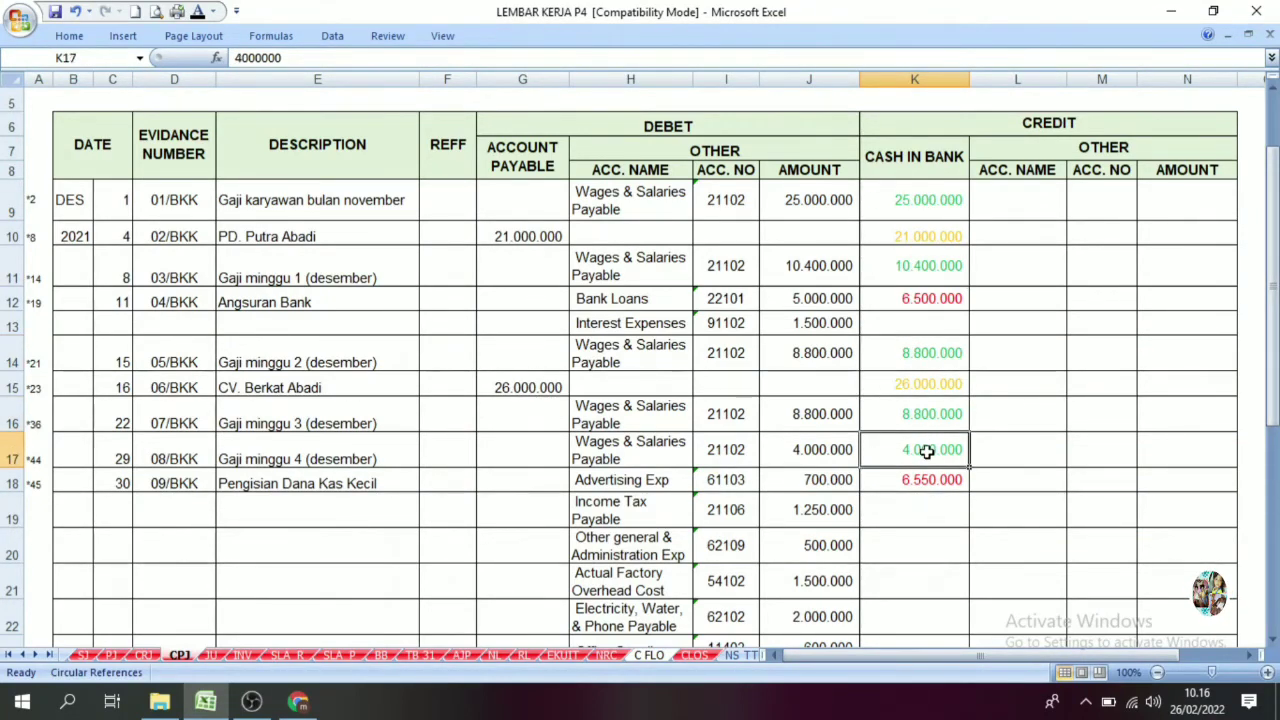
# Examine the debit account names behind the green payments, in H9, H11, H14, H16 and H17.
pyautogui.click(600, 207)
pyautogui.click(612, 280)
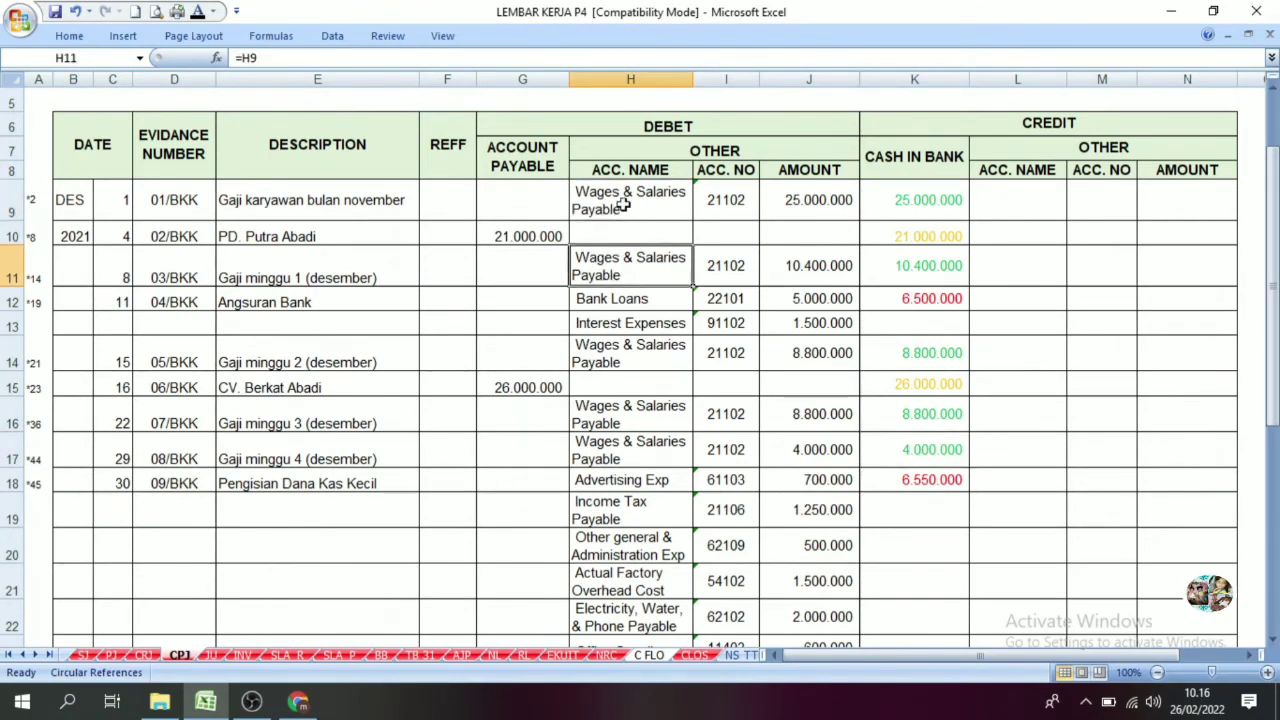
pyautogui.click(622, 204)
pyautogui.click(620, 276)
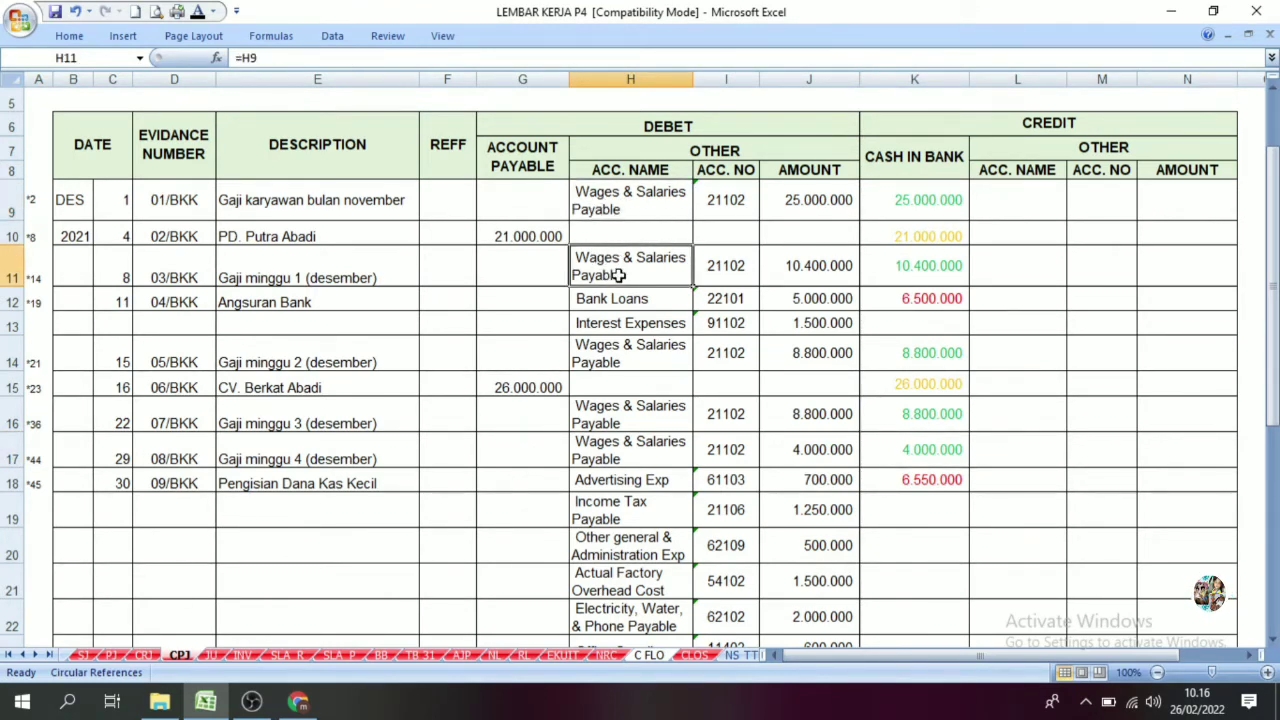
pyautogui.click(636, 352)
pyautogui.click(632, 420)
pyautogui.click(637, 442)
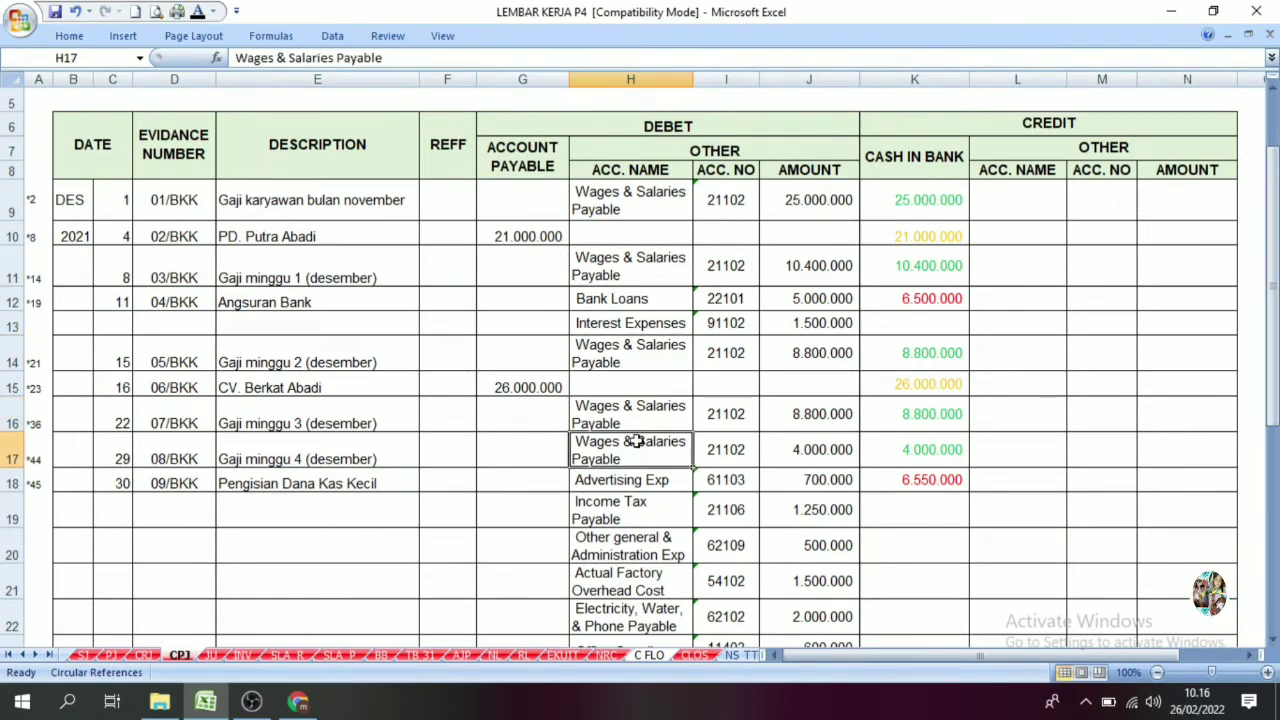
pyautogui.click(926, 210)
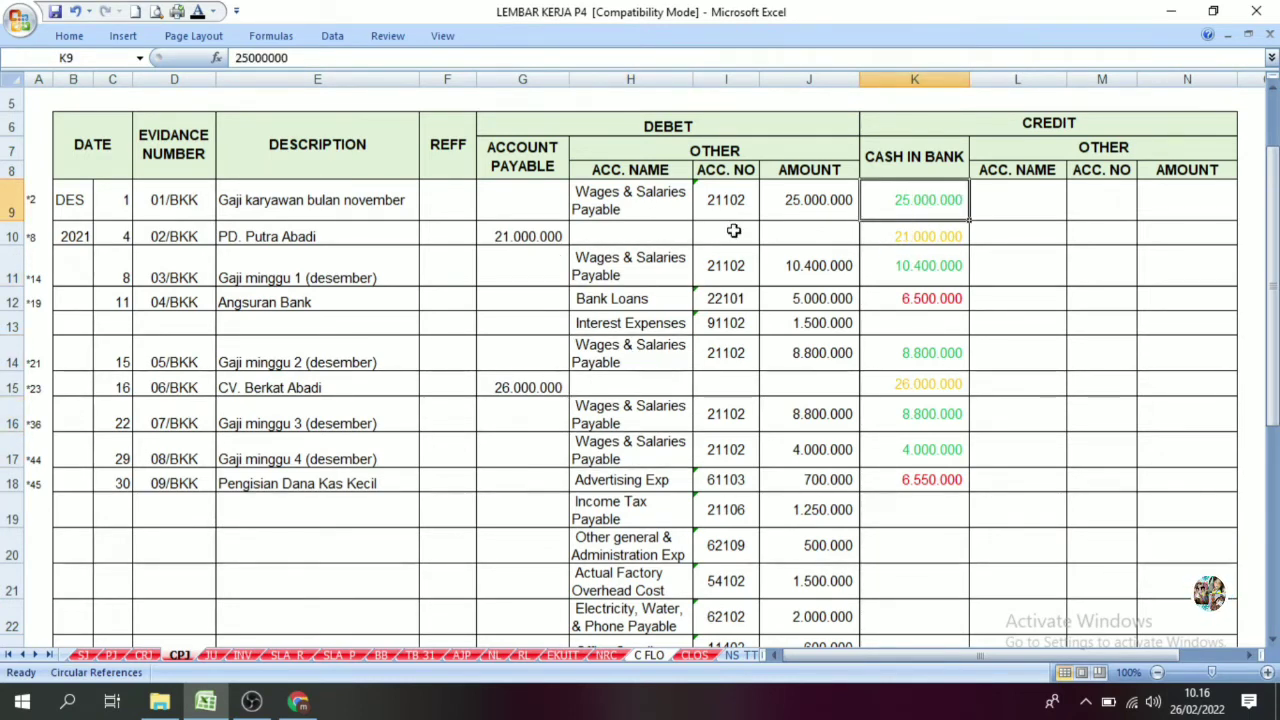
pyautogui.click(614, 210)
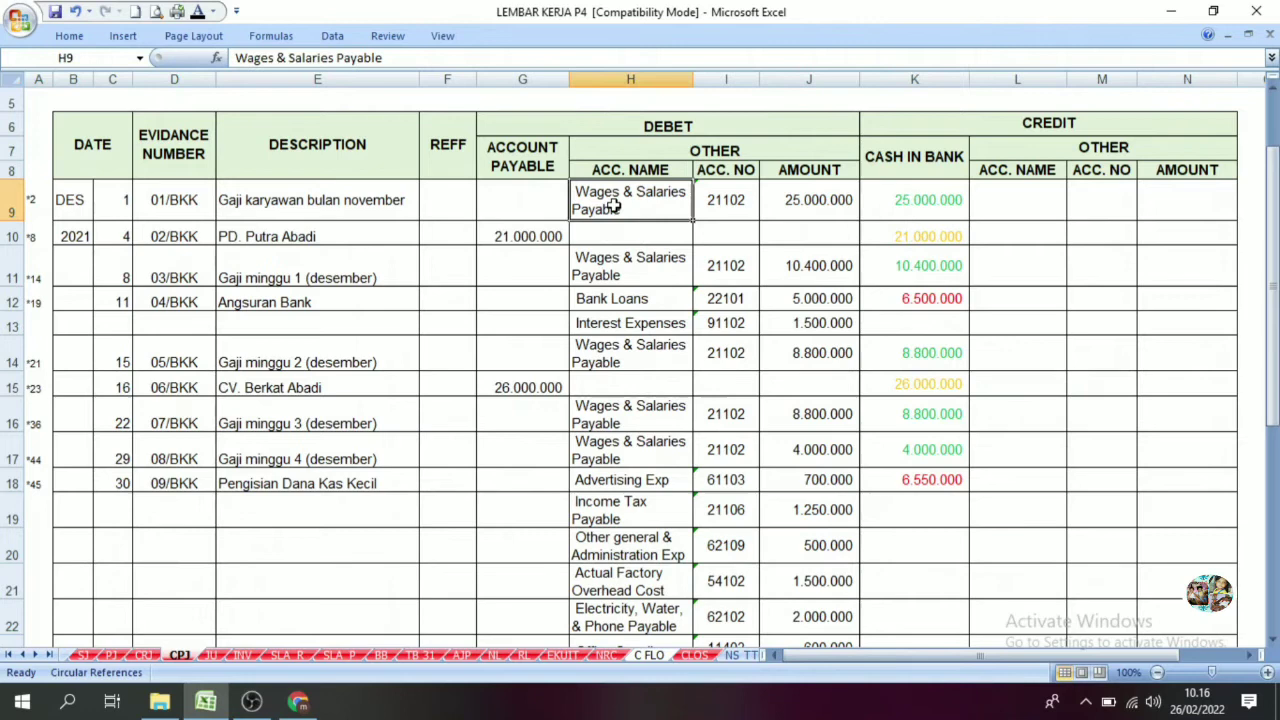
pyautogui.click(601, 263)
pyautogui.click(634, 362)
pyautogui.click(640, 412)
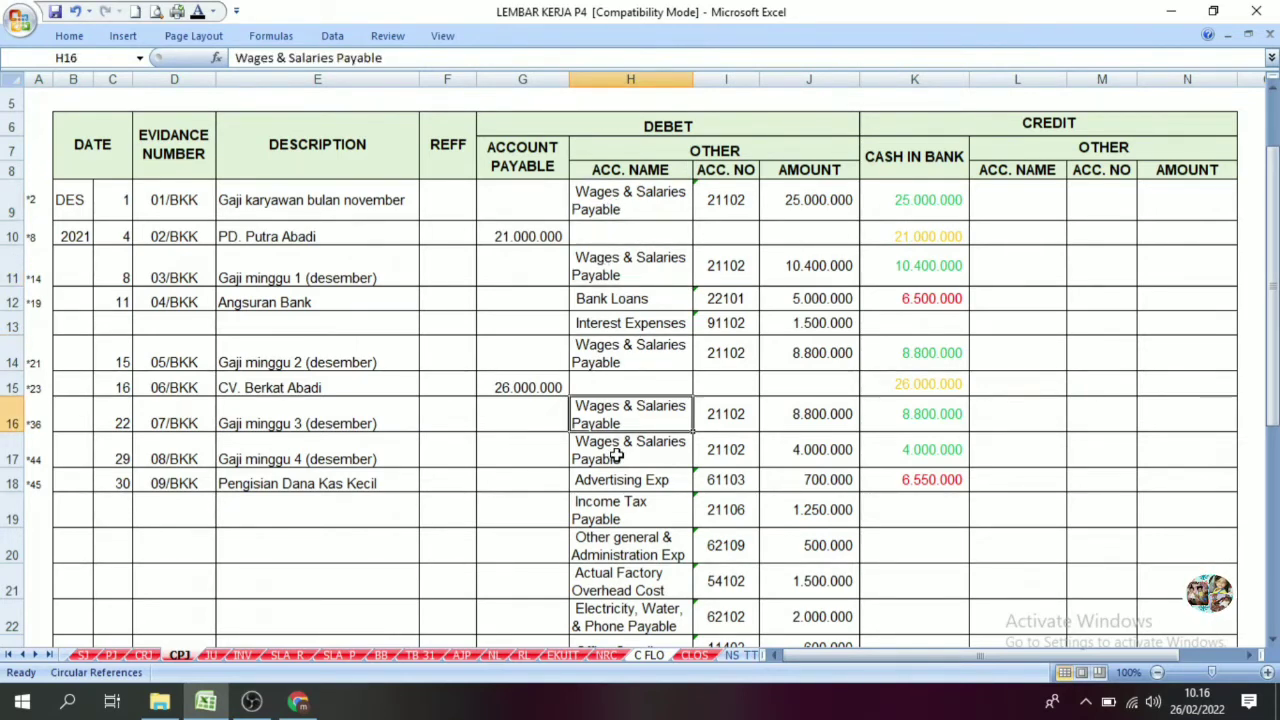
pyautogui.click(629, 455)
# Show the Utang Gaji dan Upah amount in D17 of C FLO in black, summing CPJ cells K9, K11, K14, K16 and K17.
pyautogui.click(914, 206)
pyautogui.click(930, 266)
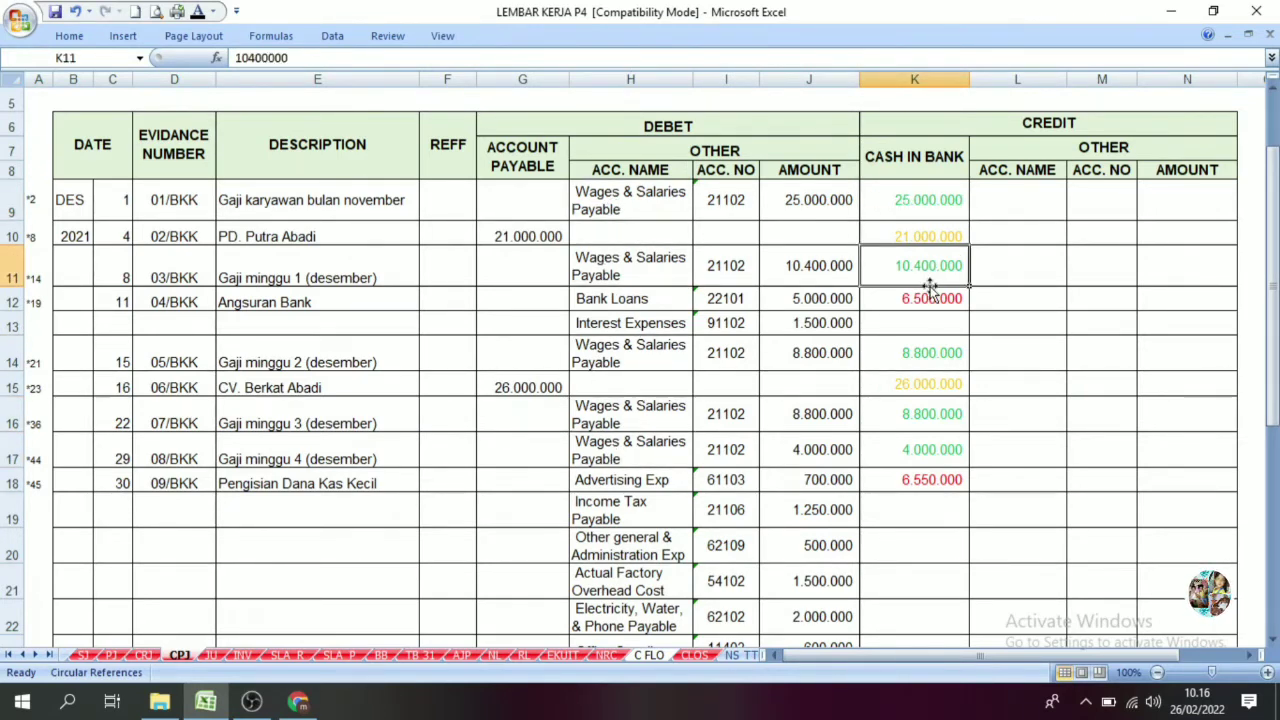
pyautogui.click(930, 363)
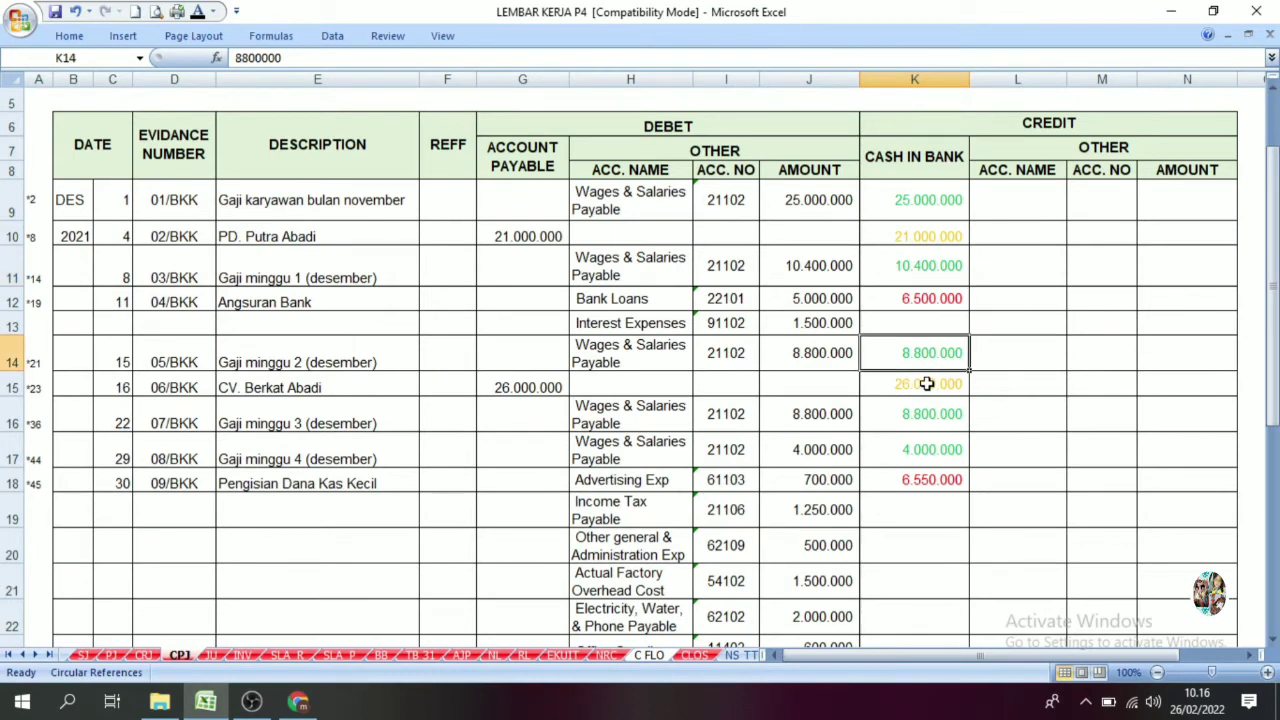
pyautogui.click(925, 430)
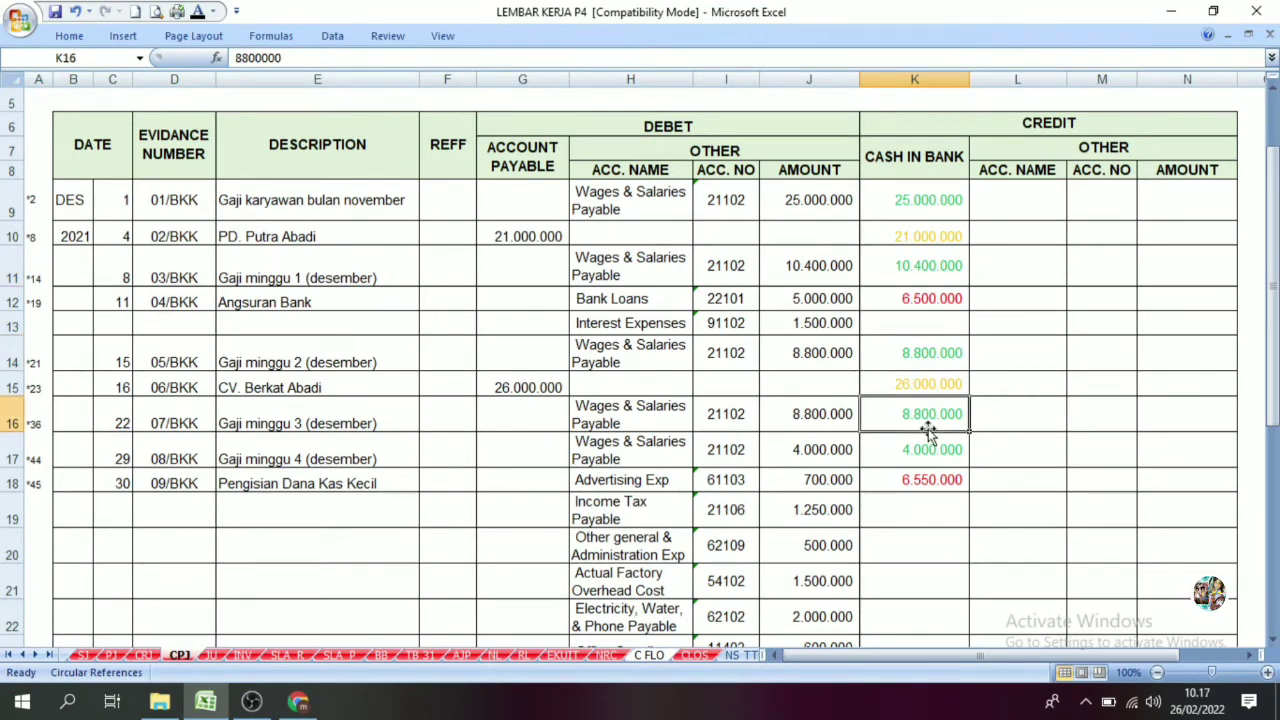
pyautogui.write('+')
pyautogui.click(912, 454)
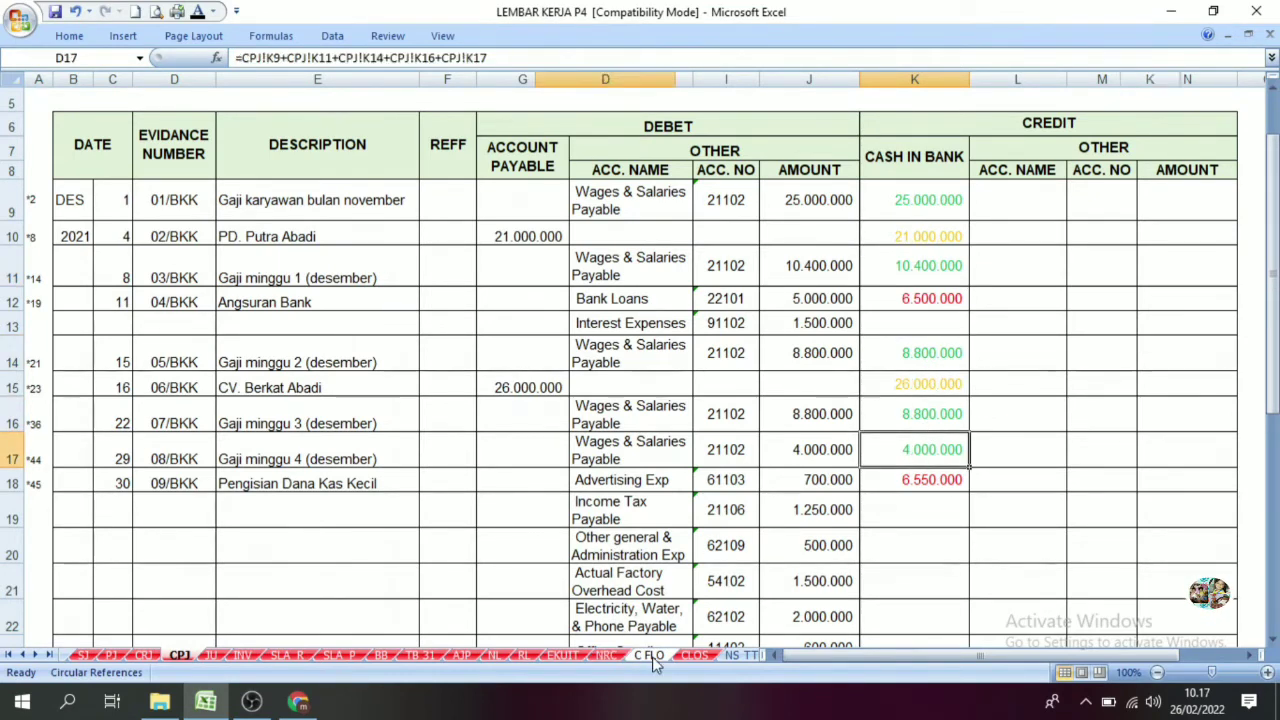
pyautogui.click(649, 655)
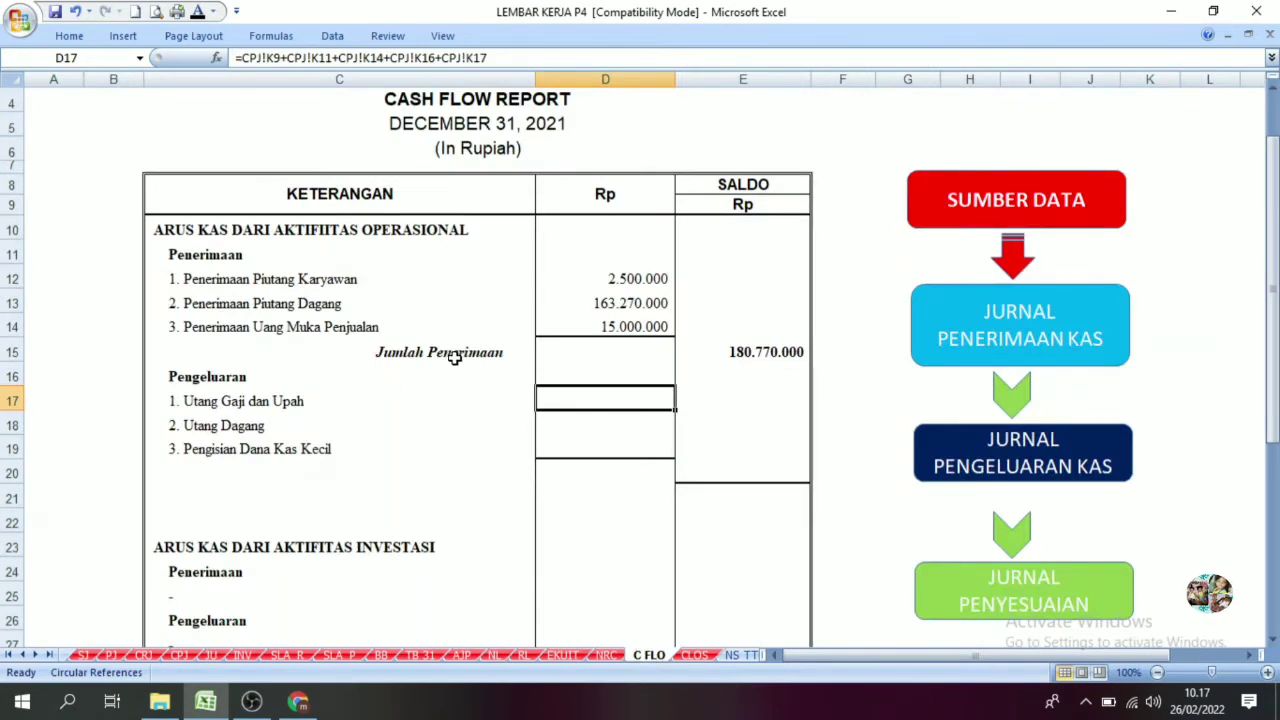
pyautogui.press('Return')
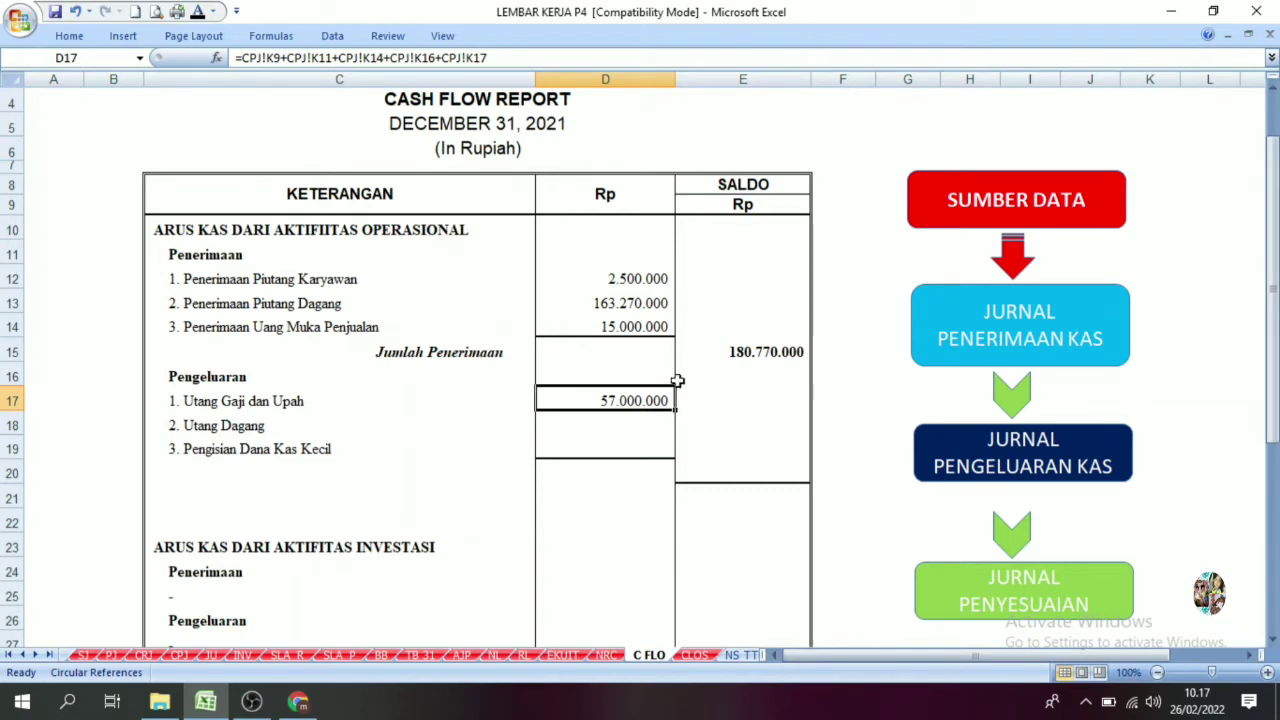
# Review the two Account Payable payments on CPJ and show the Utang Dagang amount in D18 of C FLO as =CPJ!K10+CPJ!K15.
pyautogui.click(200, 428)
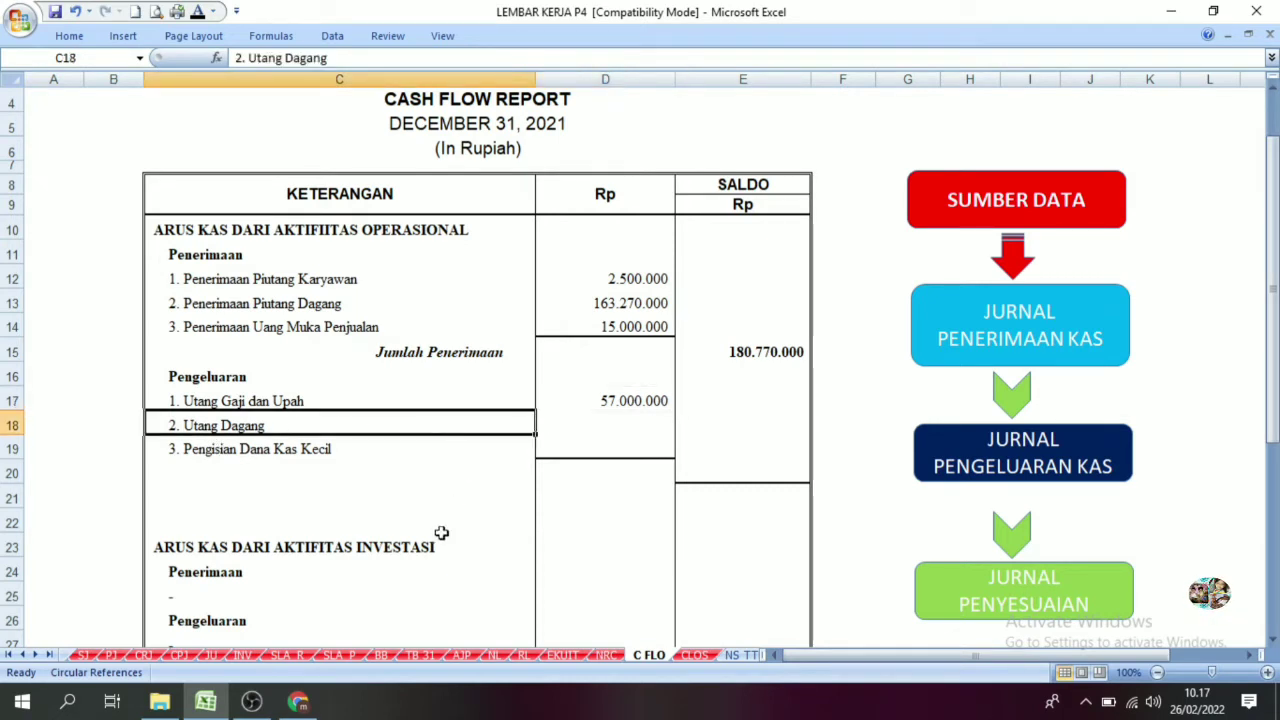
pyautogui.click(180, 657)
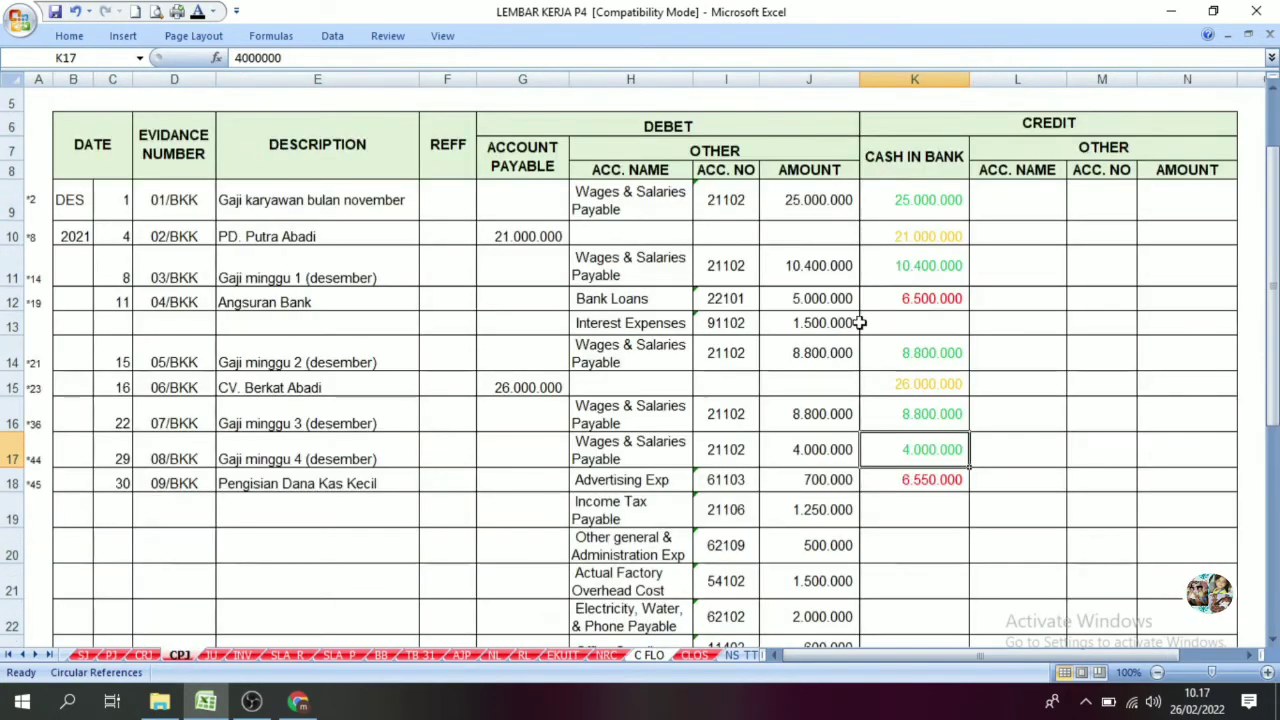
pyautogui.click(513, 240)
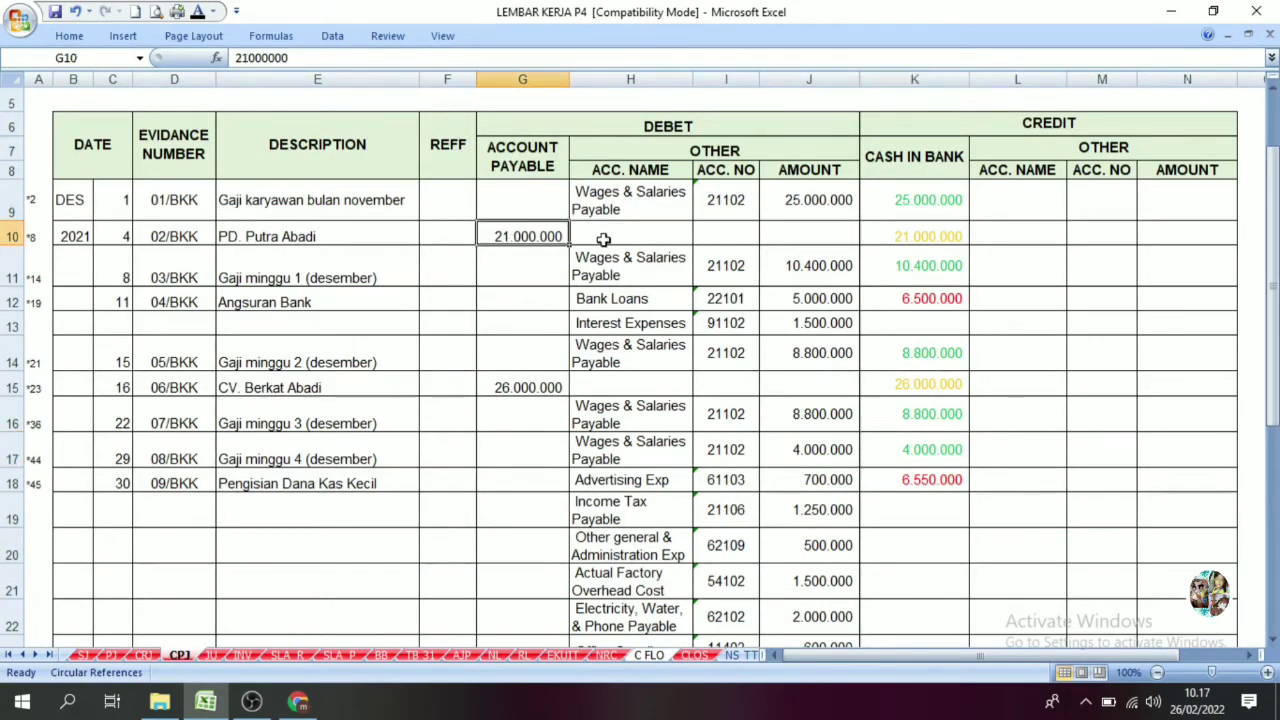
pyautogui.click(908, 232)
pyautogui.click(513, 243)
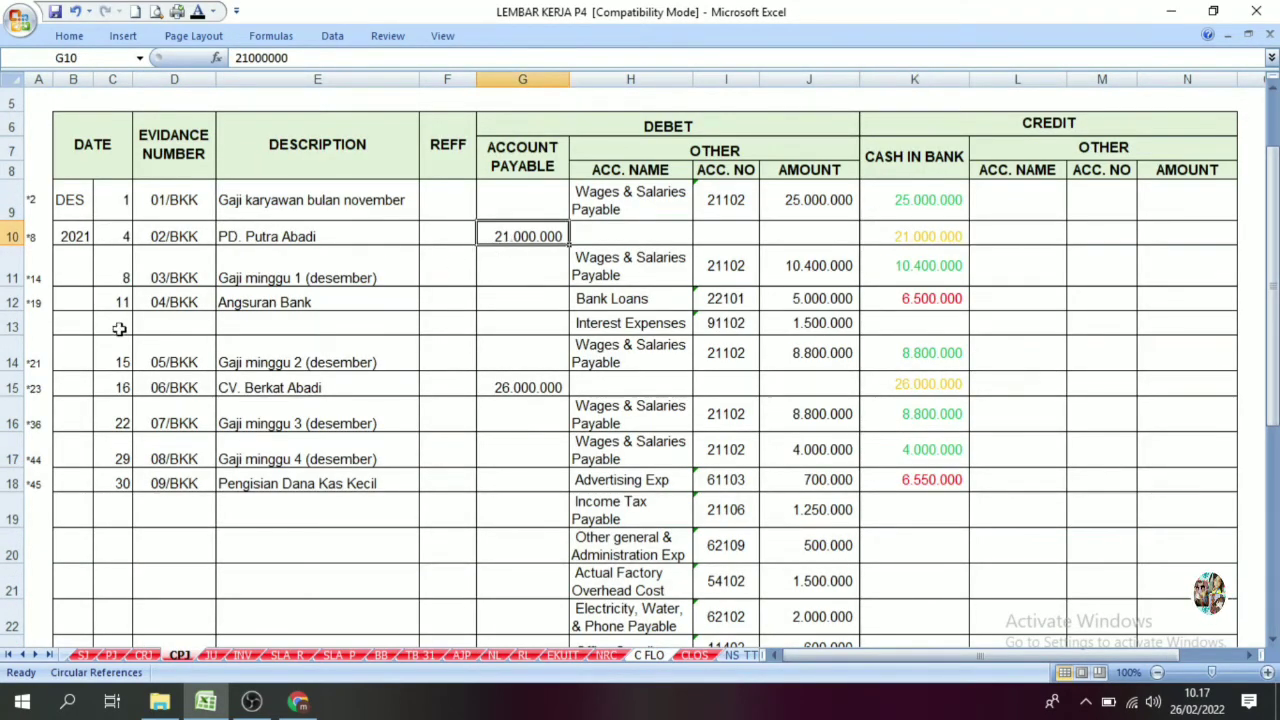
pyautogui.click(551, 387)
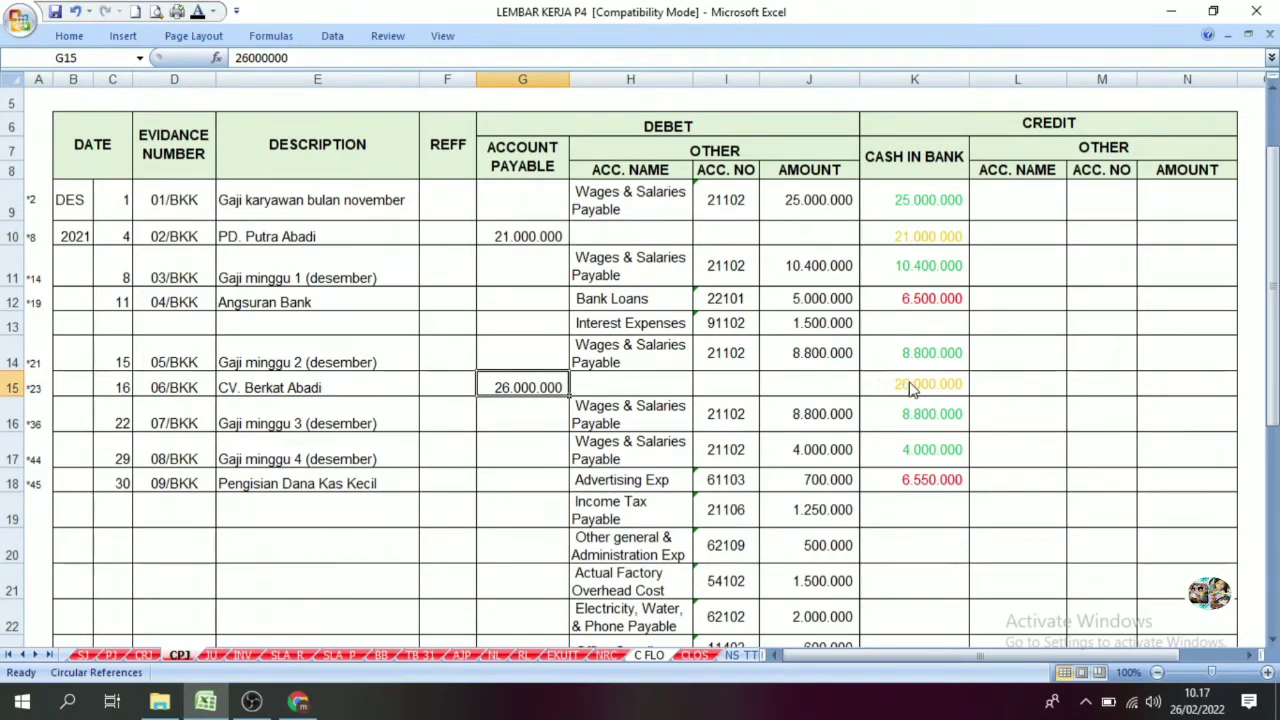
pyautogui.click(916, 233)
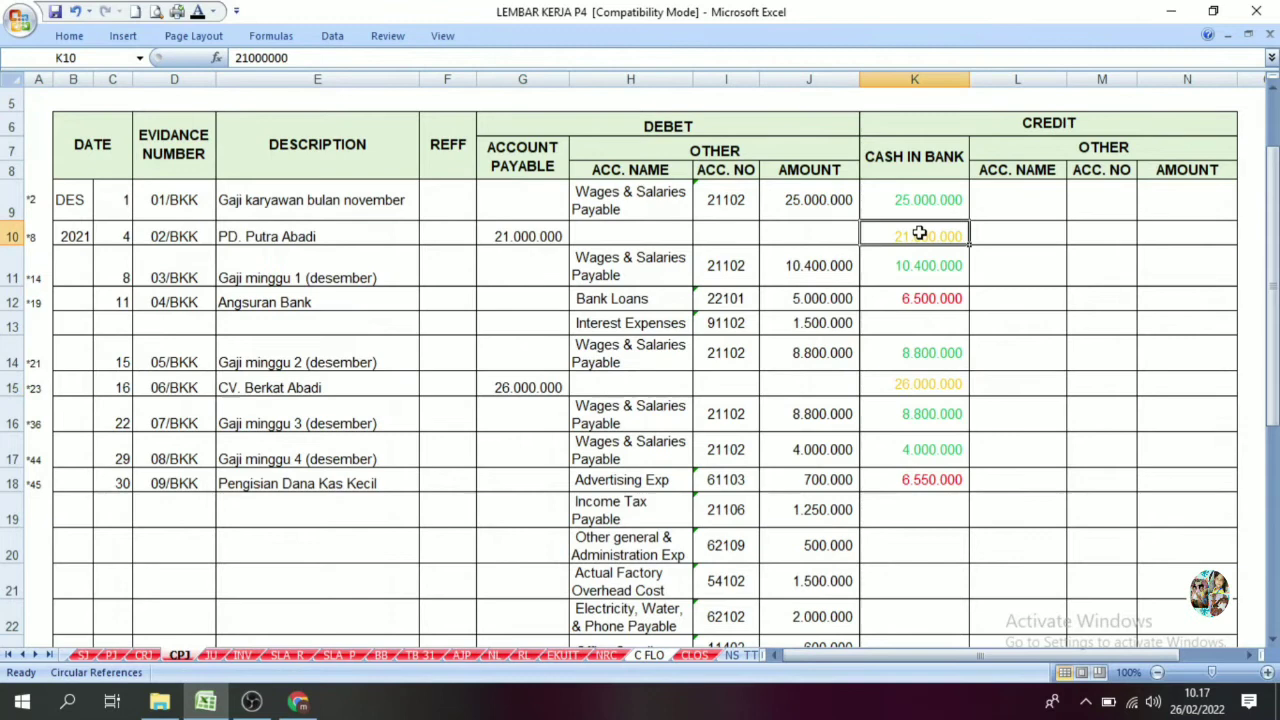
pyautogui.click(935, 387)
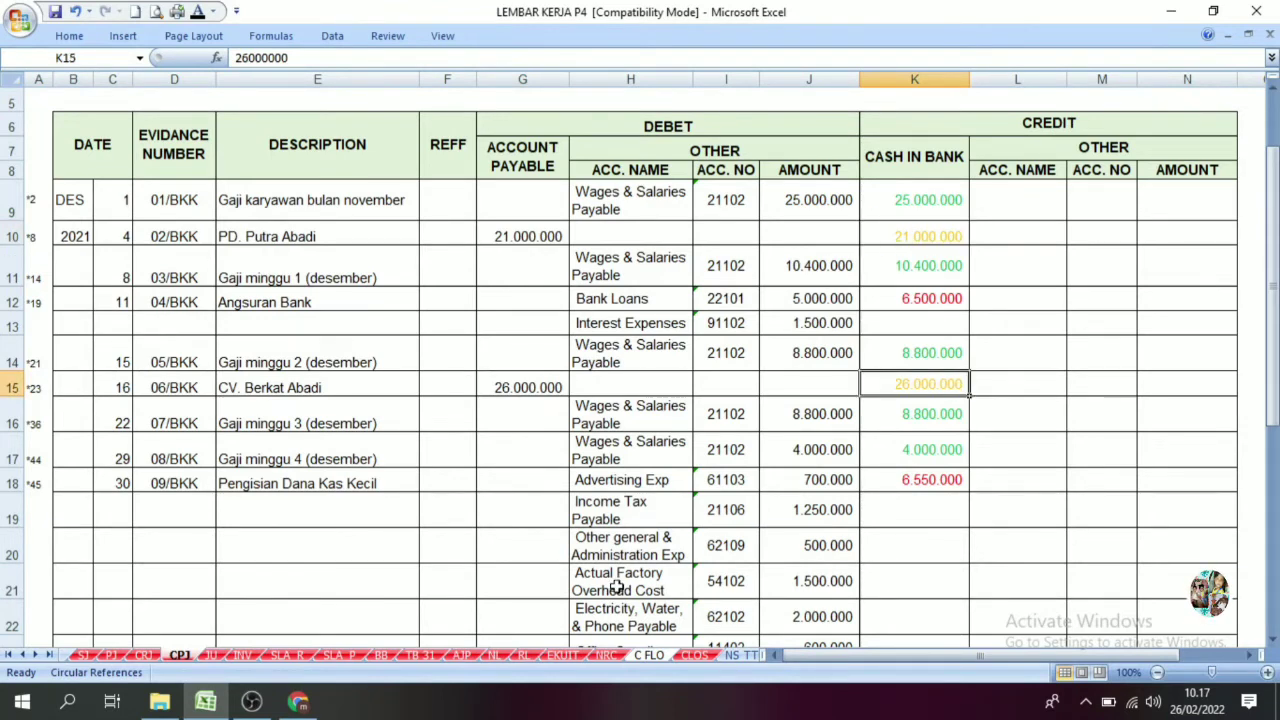
pyautogui.click(648, 656)
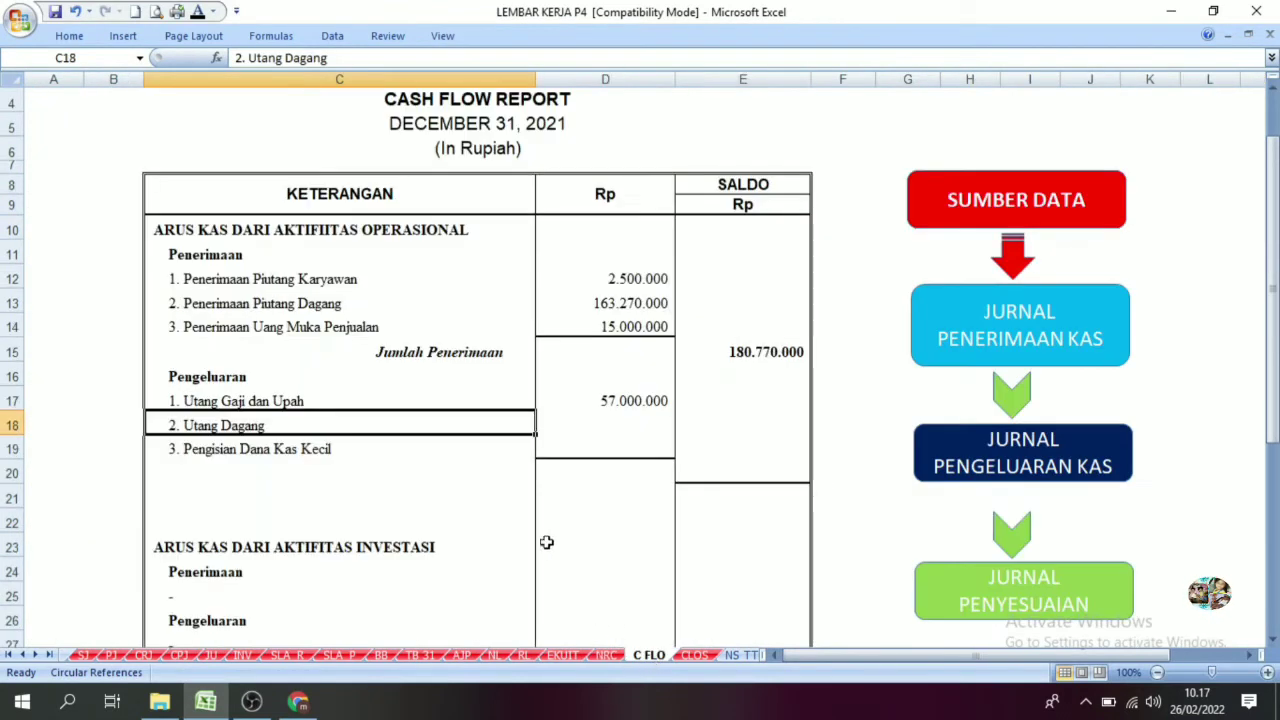
pyautogui.click(623, 428)
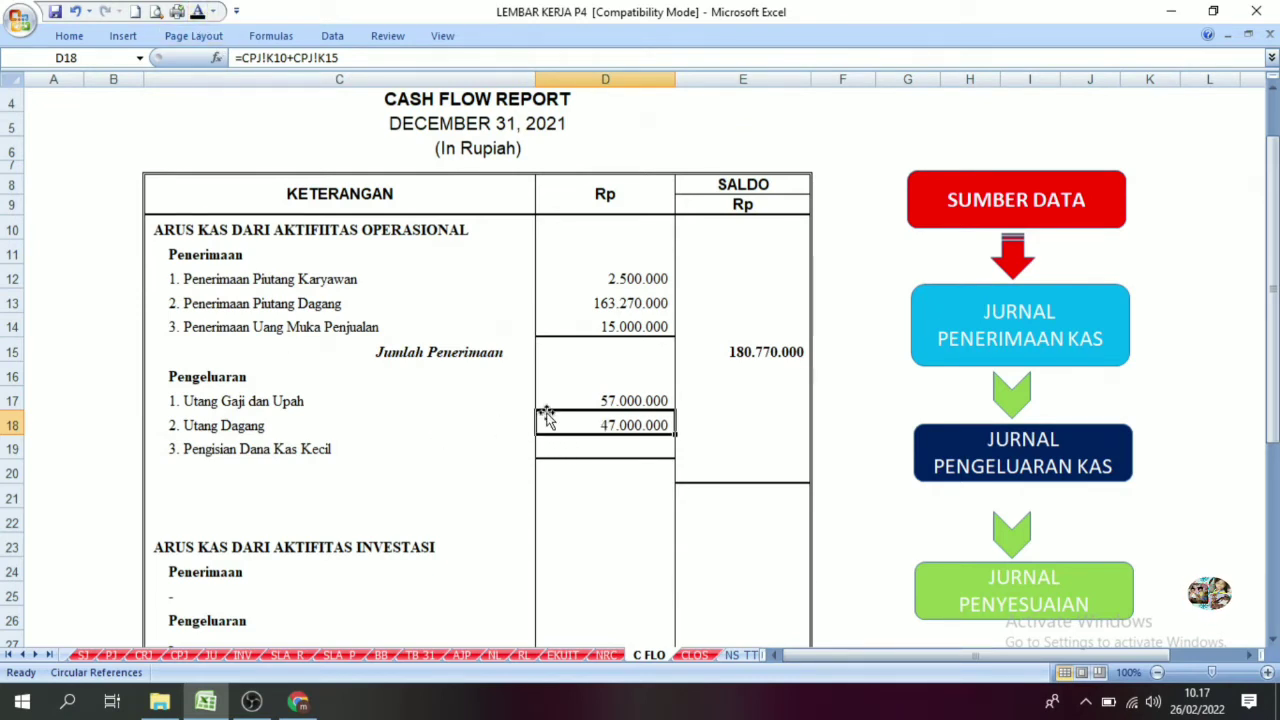
# Show the Pengisian Dana Kas Kecil amount in D19 of C FLO, linked to the petty cash payment as =CPJ!K18.
pyautogui.click(210, 455)
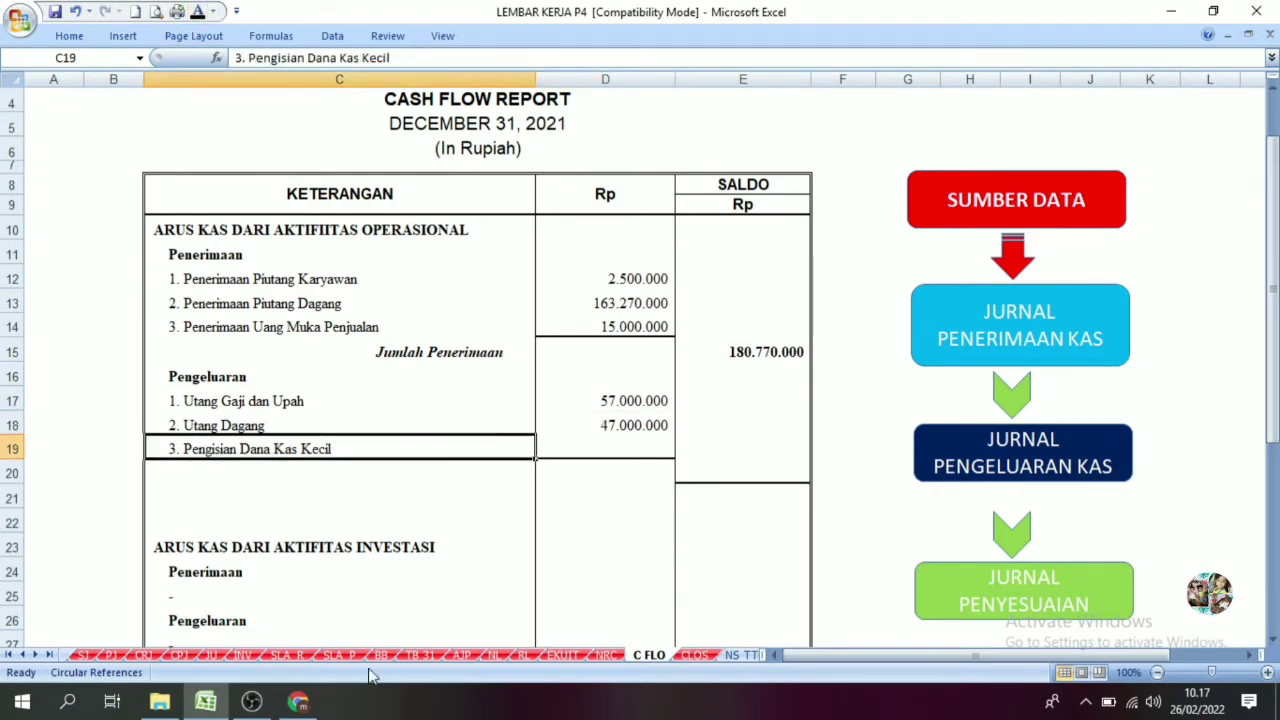
pyautogui.click(172, 658)
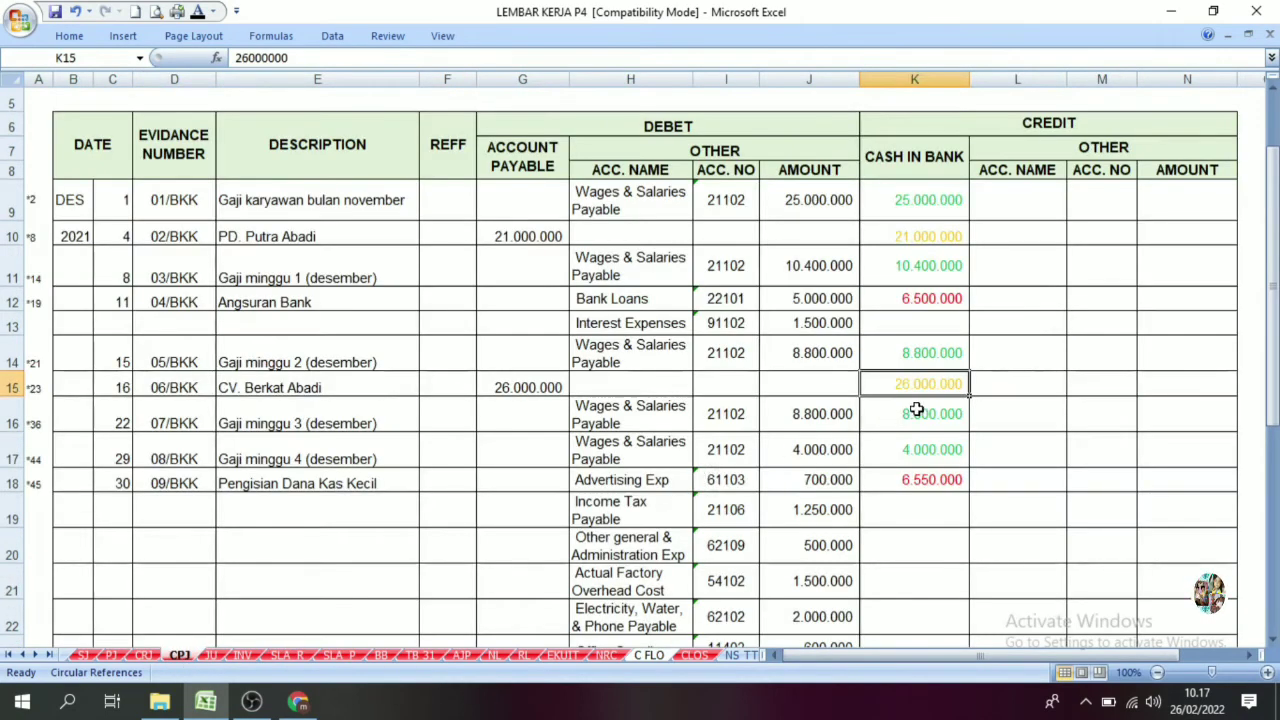
pyautogui.click(932, 482)
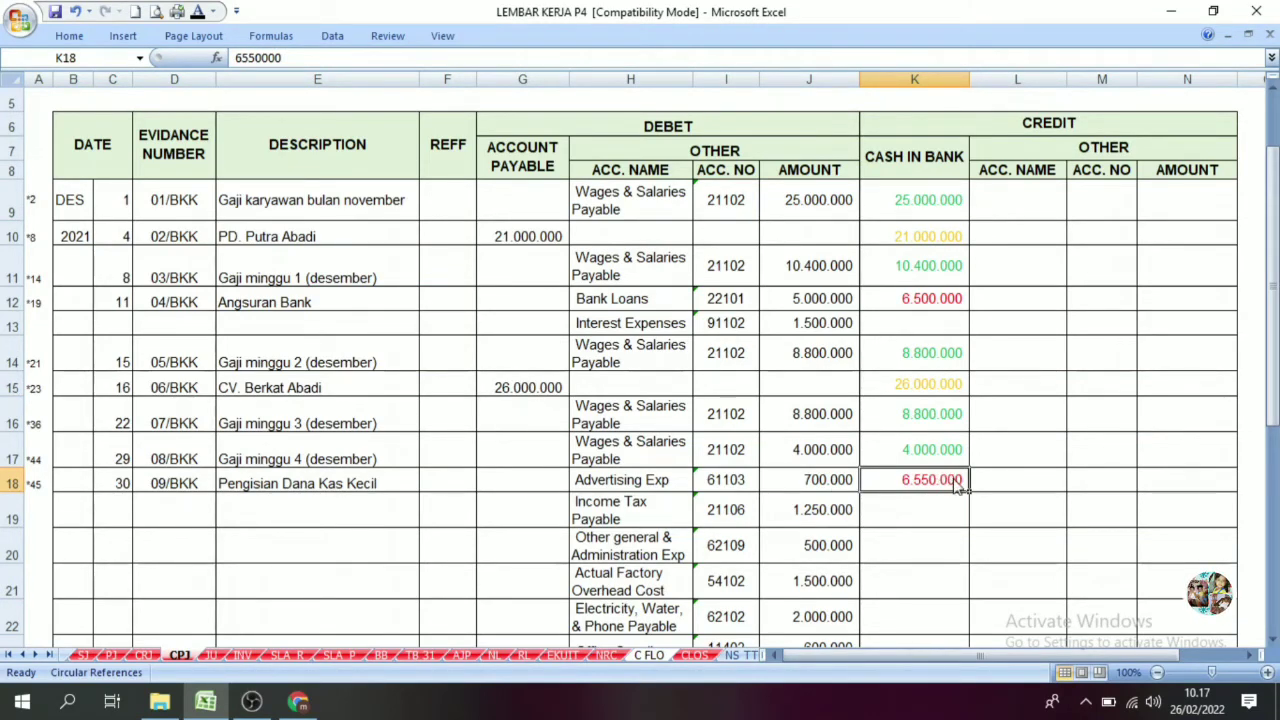
pyautogui.click(624, 656)
pyautogui.click(604, 442)
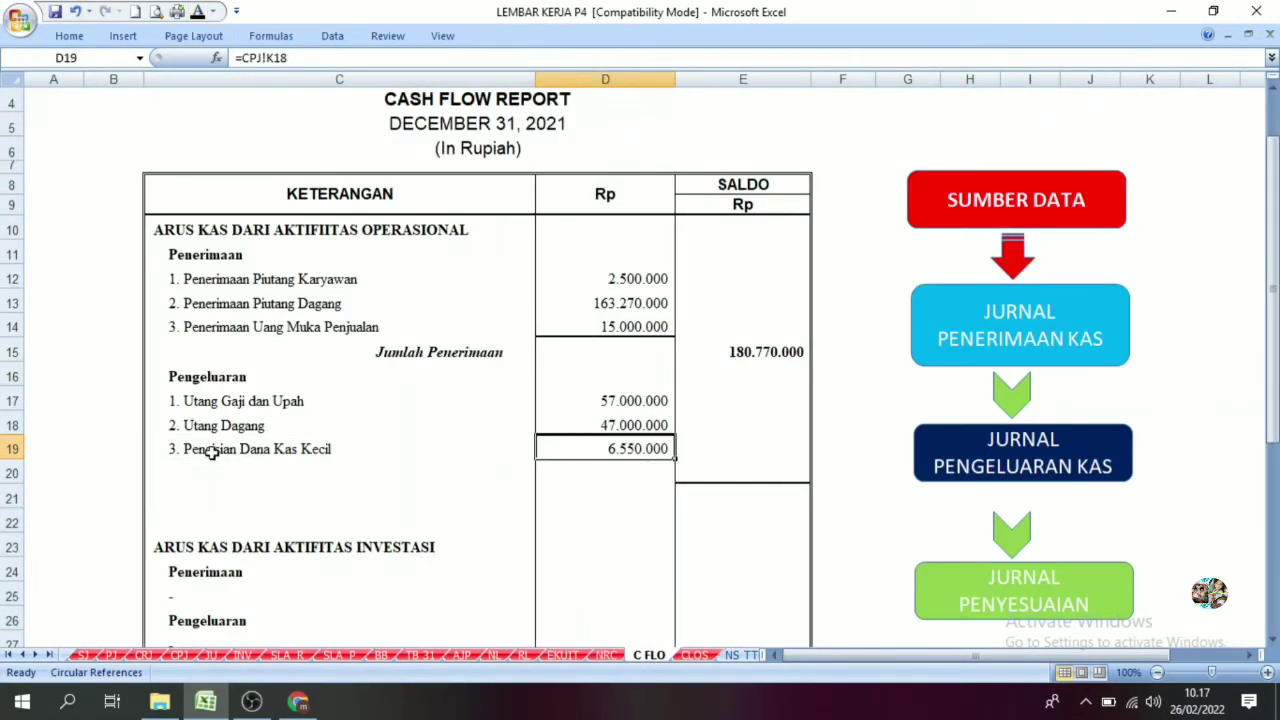
pyautogui.click(268, 452)
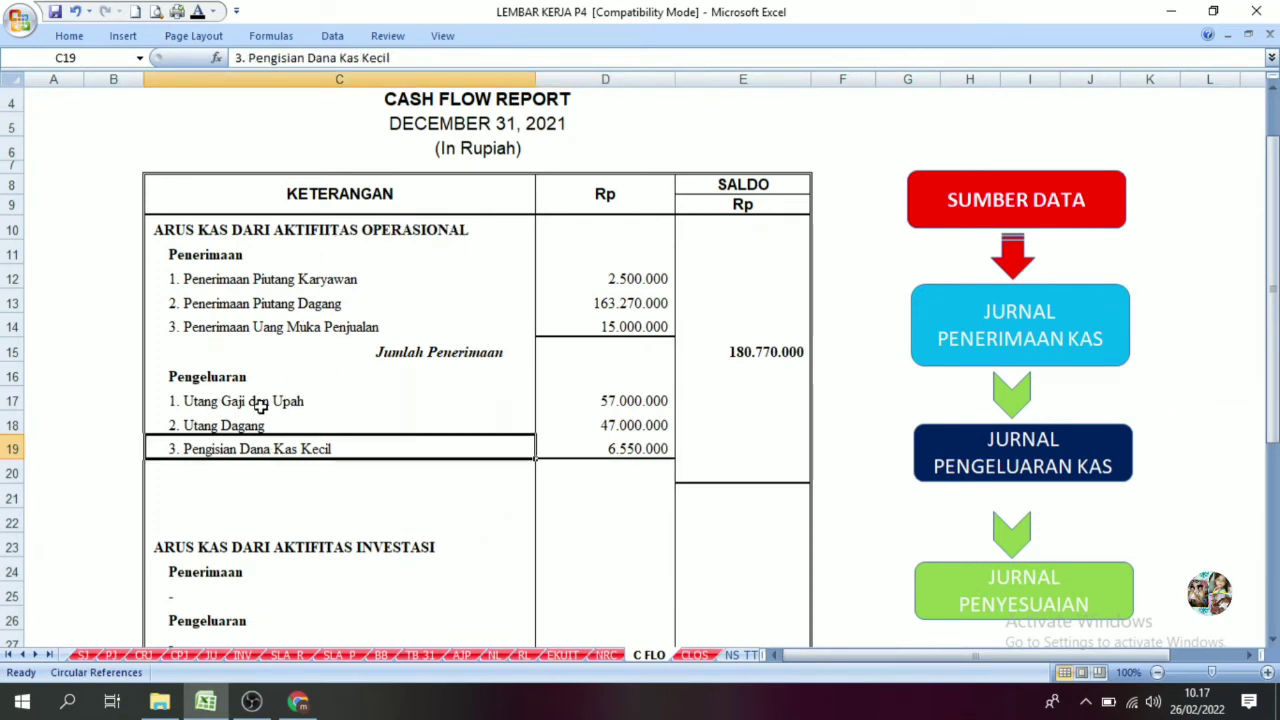
# Show the operating Pengeluaran total in E20 of C FLO in black, as =-SUM(D17:D19).
pyautogui.click(206, 421)
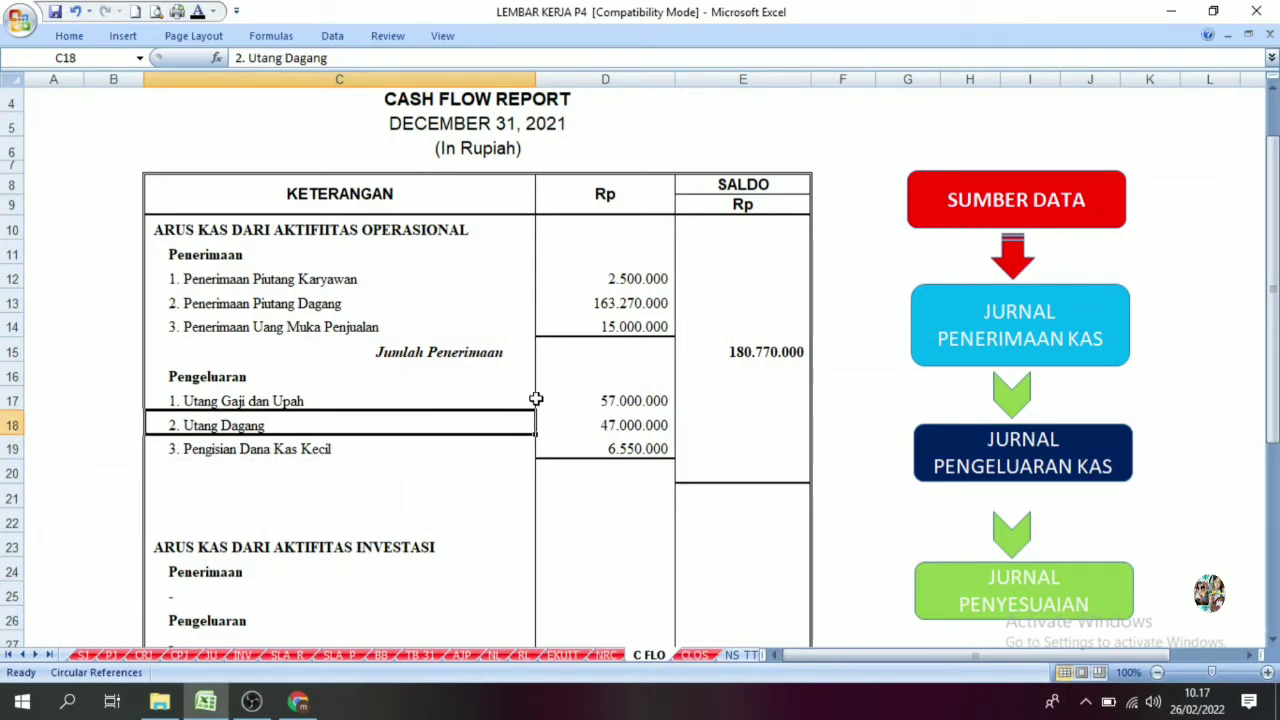
pyautogui.moveTo(617, 400); pyautogui.dragTo(634, 449)
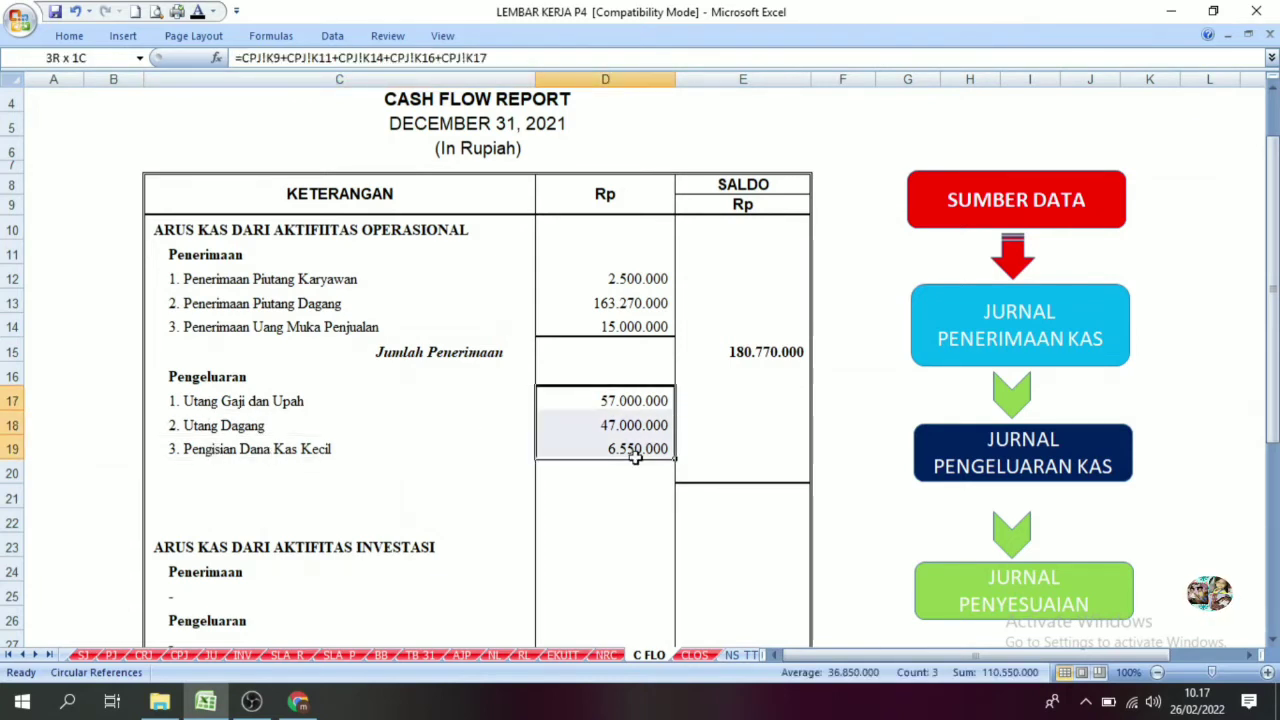
pyautogui.click(755, 472)
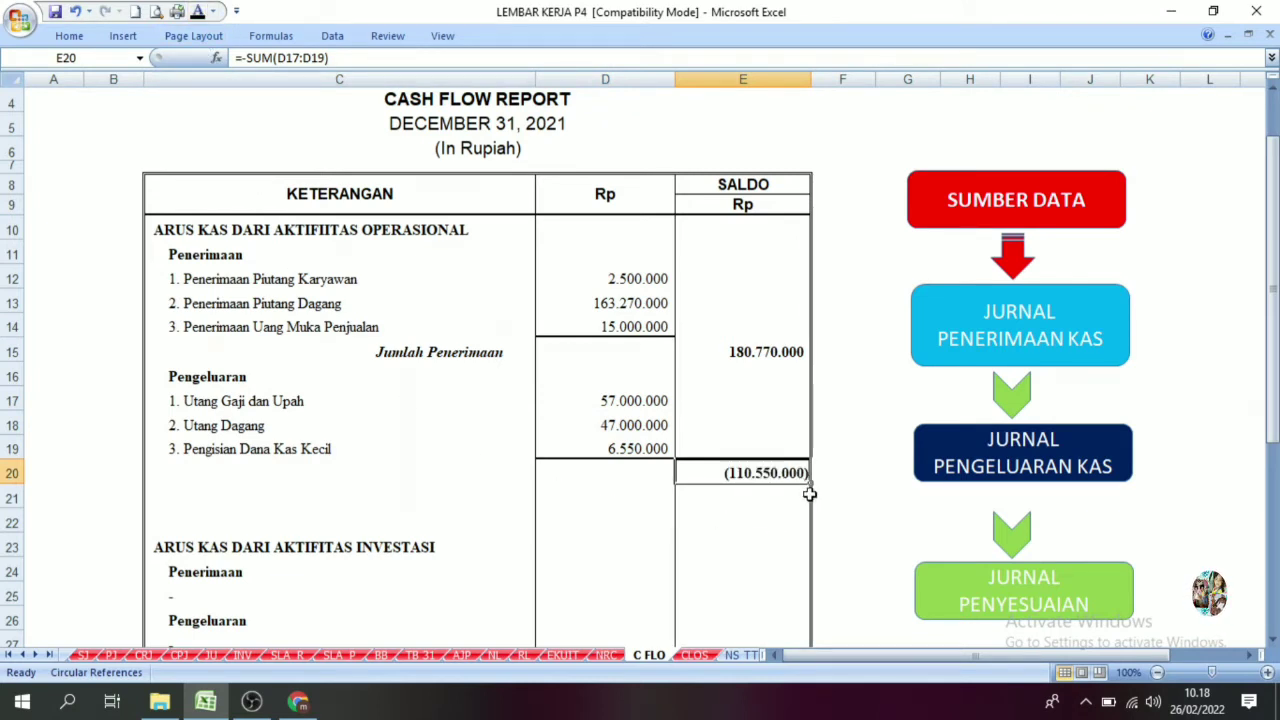
pyautogui.click(745, 522)
pyautogui.click(745, 376)
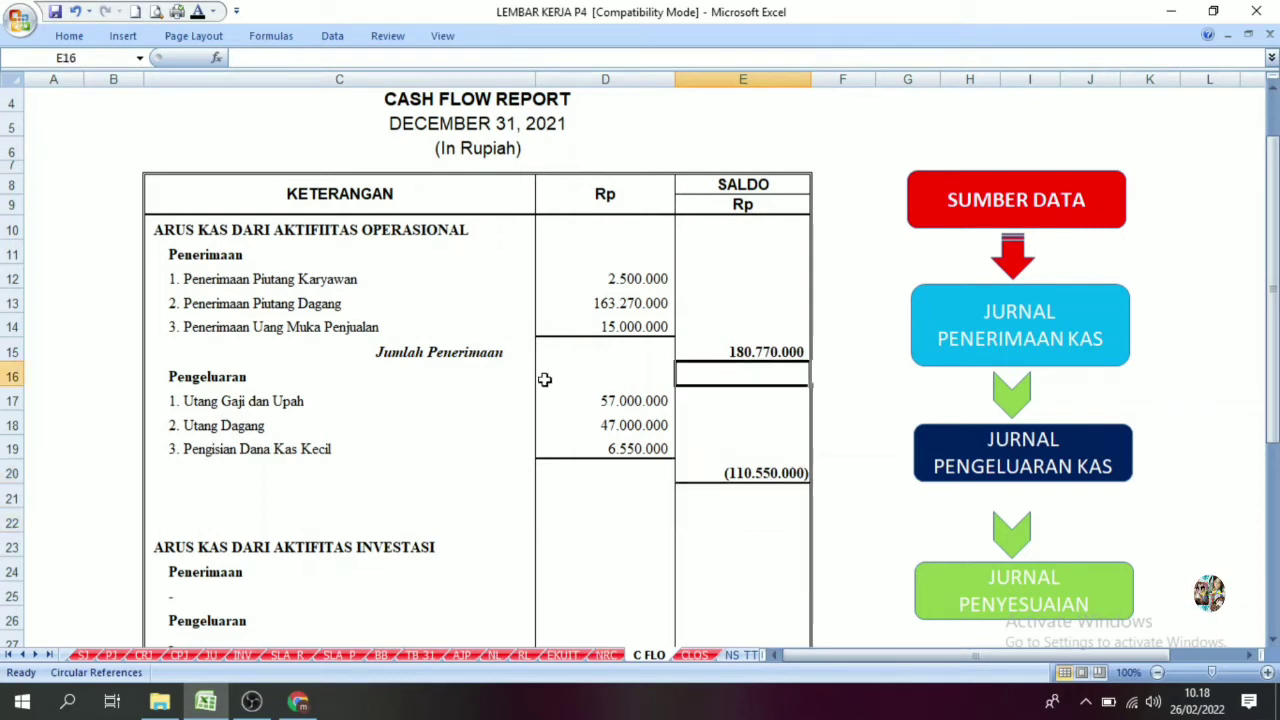
# Review the operating receipt and payment totals, and show the Jumlah Pengeluaran label in C20 in black.
pyautogui.click(420, 353)
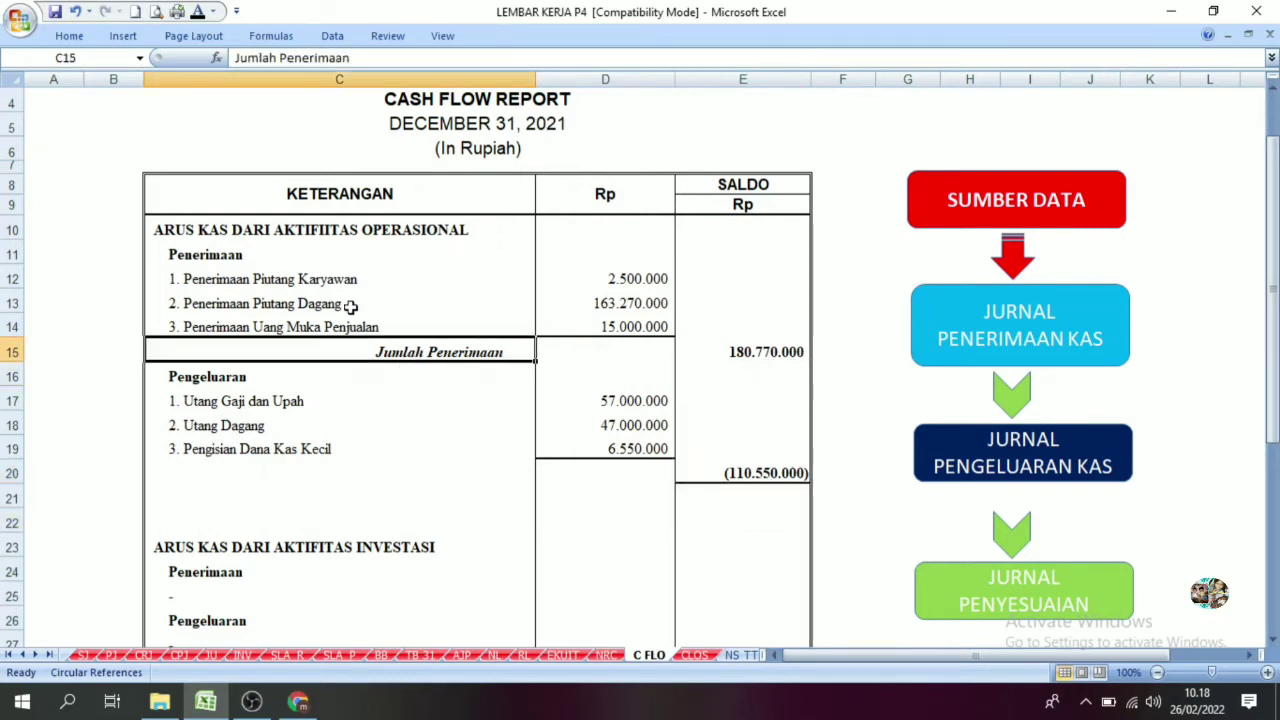
pyautogui.click(372, 230)
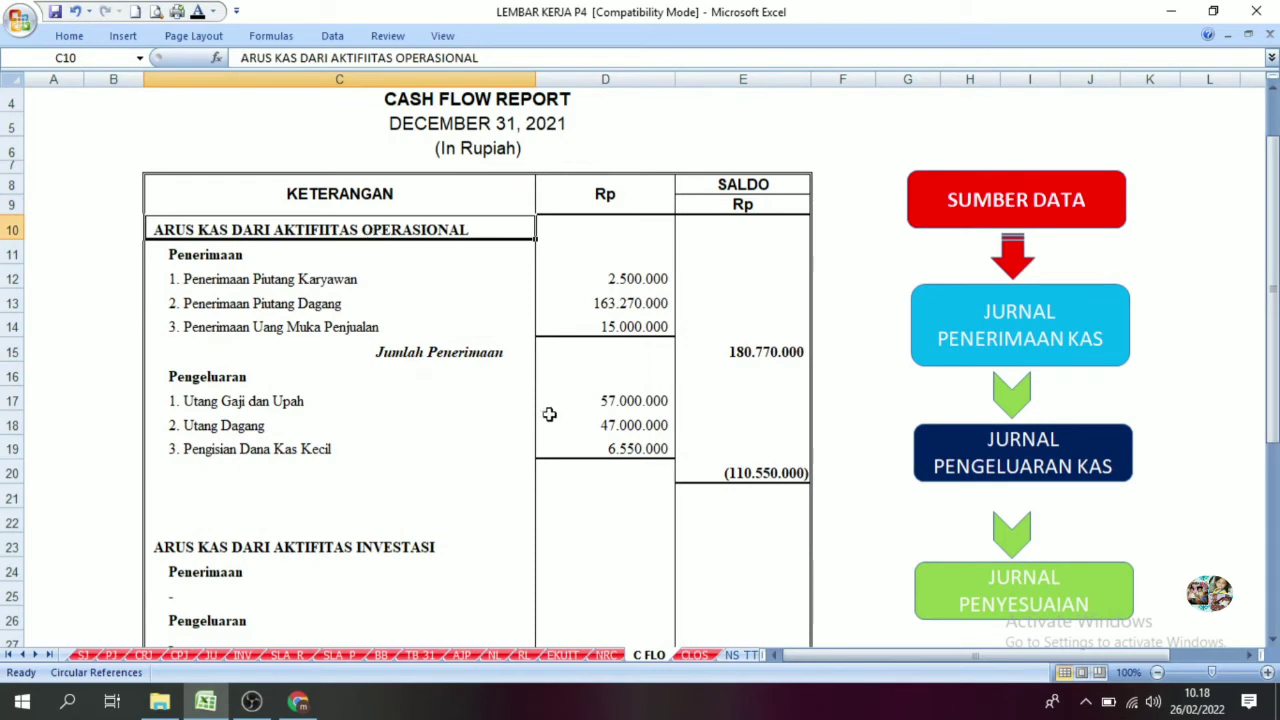
pyautogui.moveTo(608, 400); pyautogui.dragTo(551, 442)
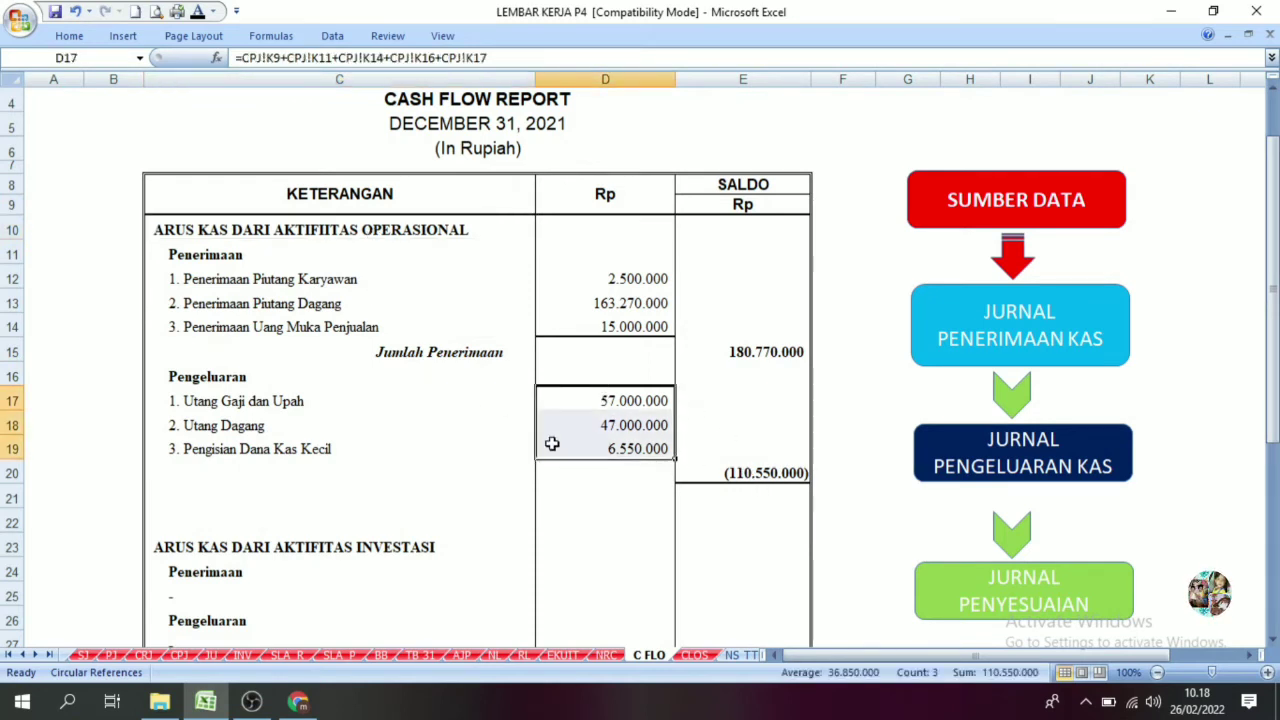
pyautogui.click(236, 398)
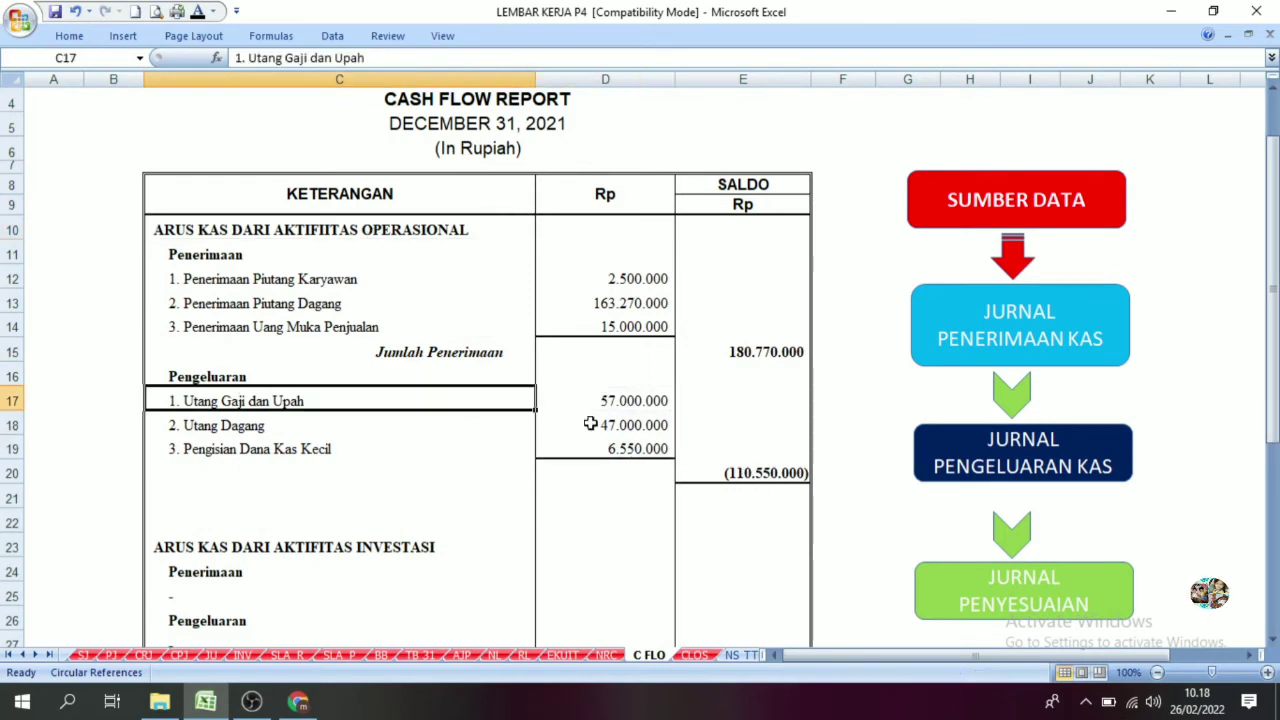
pyautogui.click(746, 351)
pyautogui.click(762, 470)
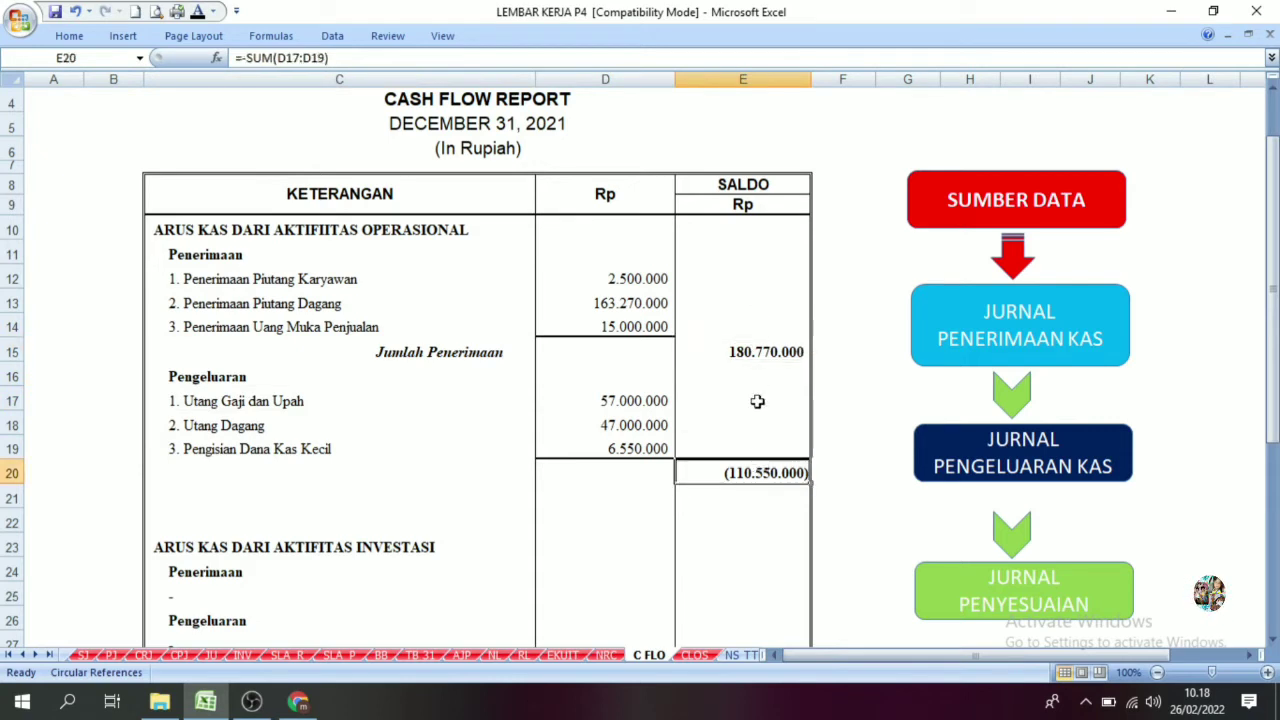
pyautogui.click(600, 490)
pyautogui.click(466, 477)
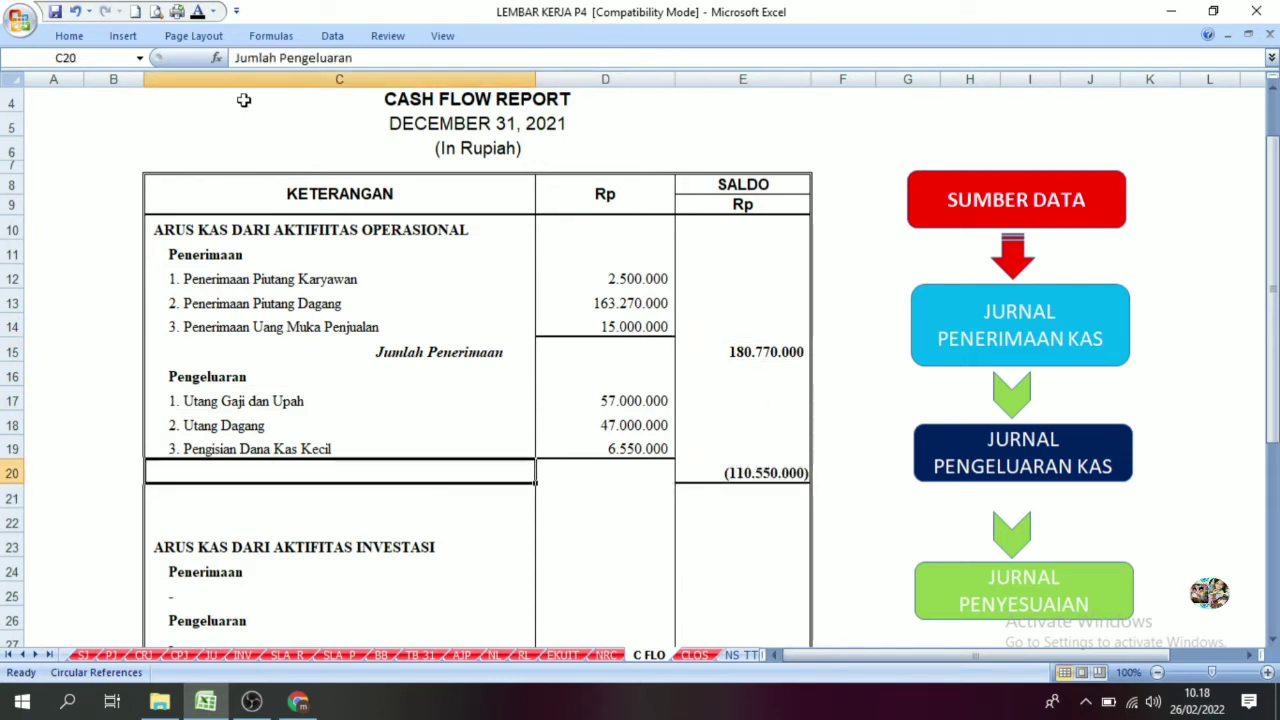
pyautogui.click(197, 12)
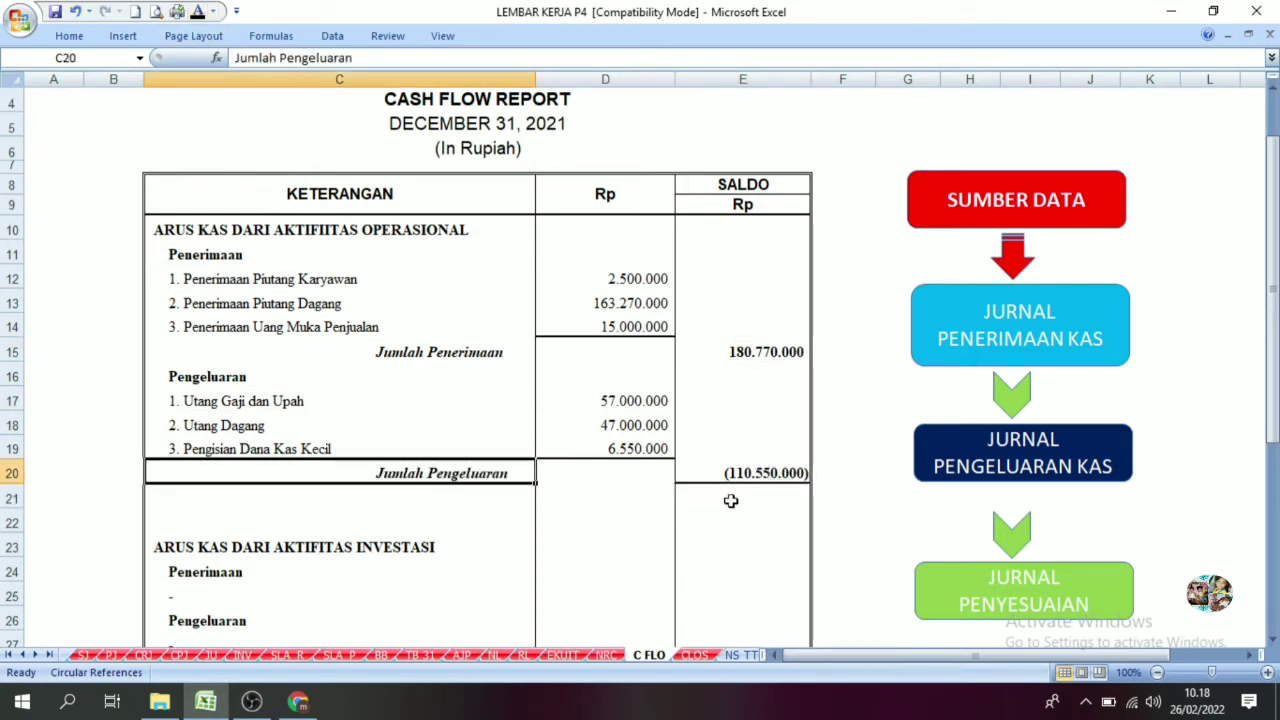
# Show the net operating cash flow in E21 in black, combining the receipt and payment totals as =SUM(E15:E20).
pyautogui.click(766, 505)
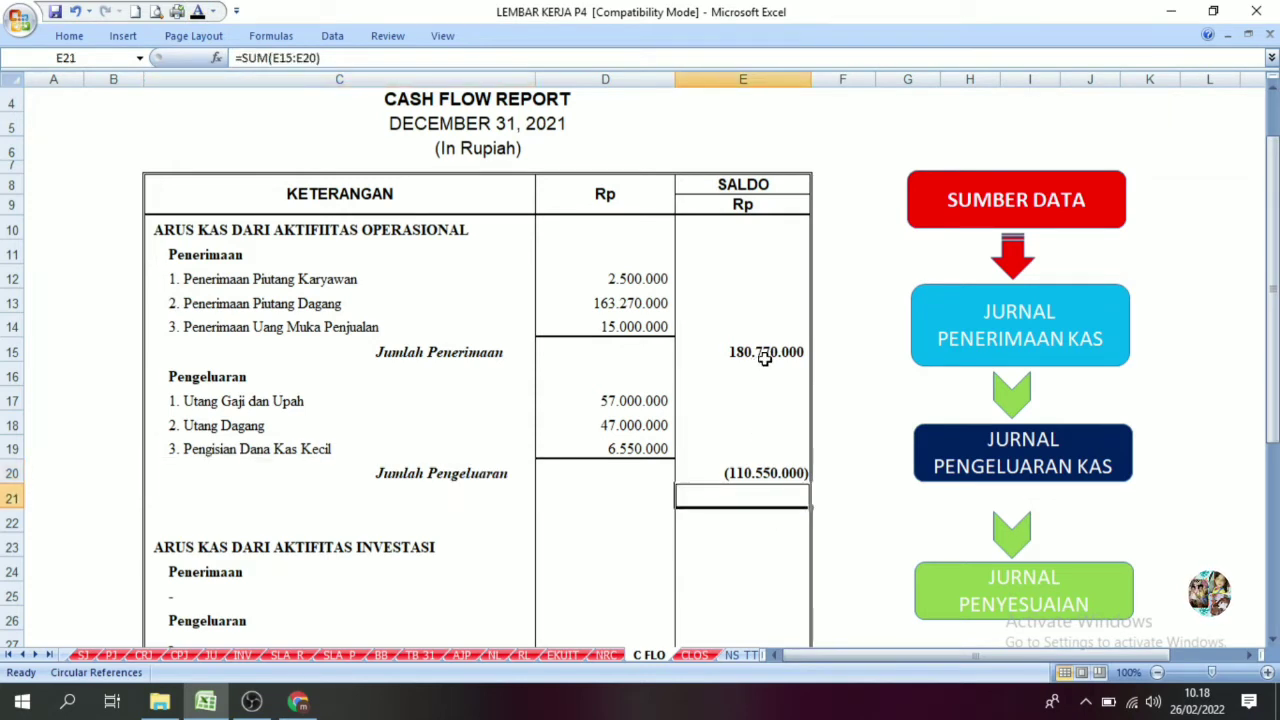
pyautogui.click(765, 357)
pyautogui.click(760, 468)
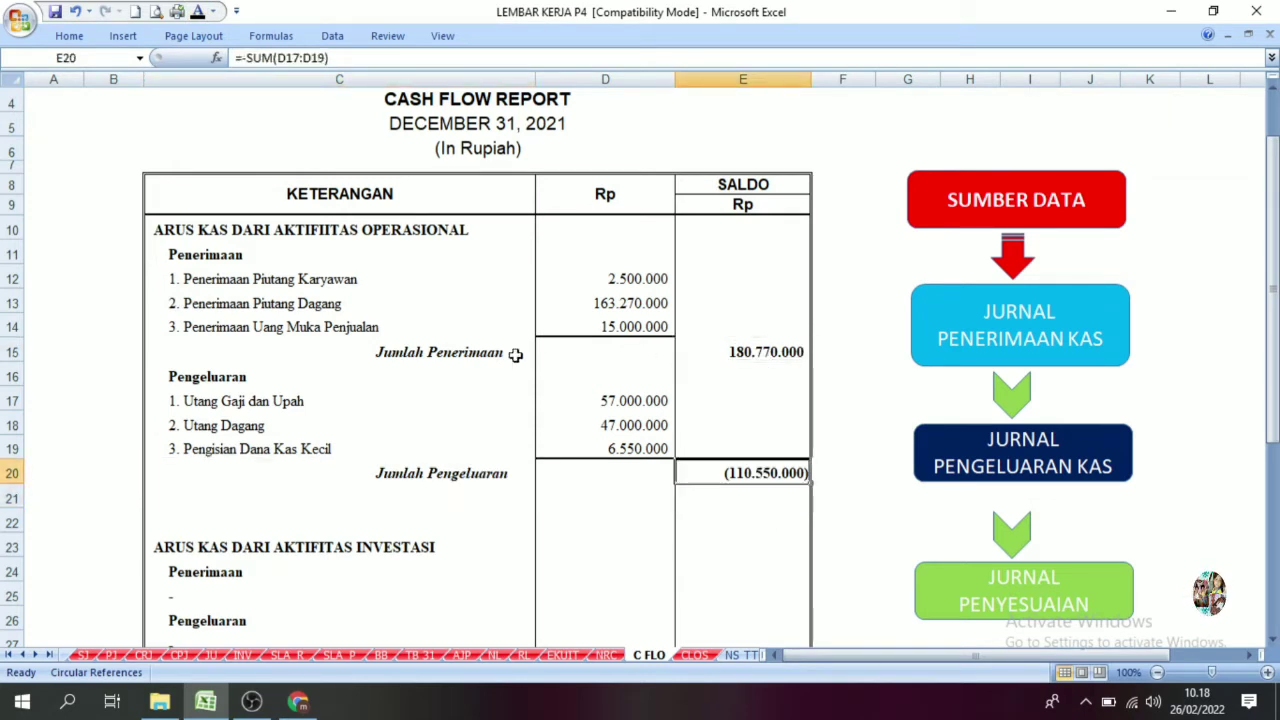
pyautogui.click(766, 350)
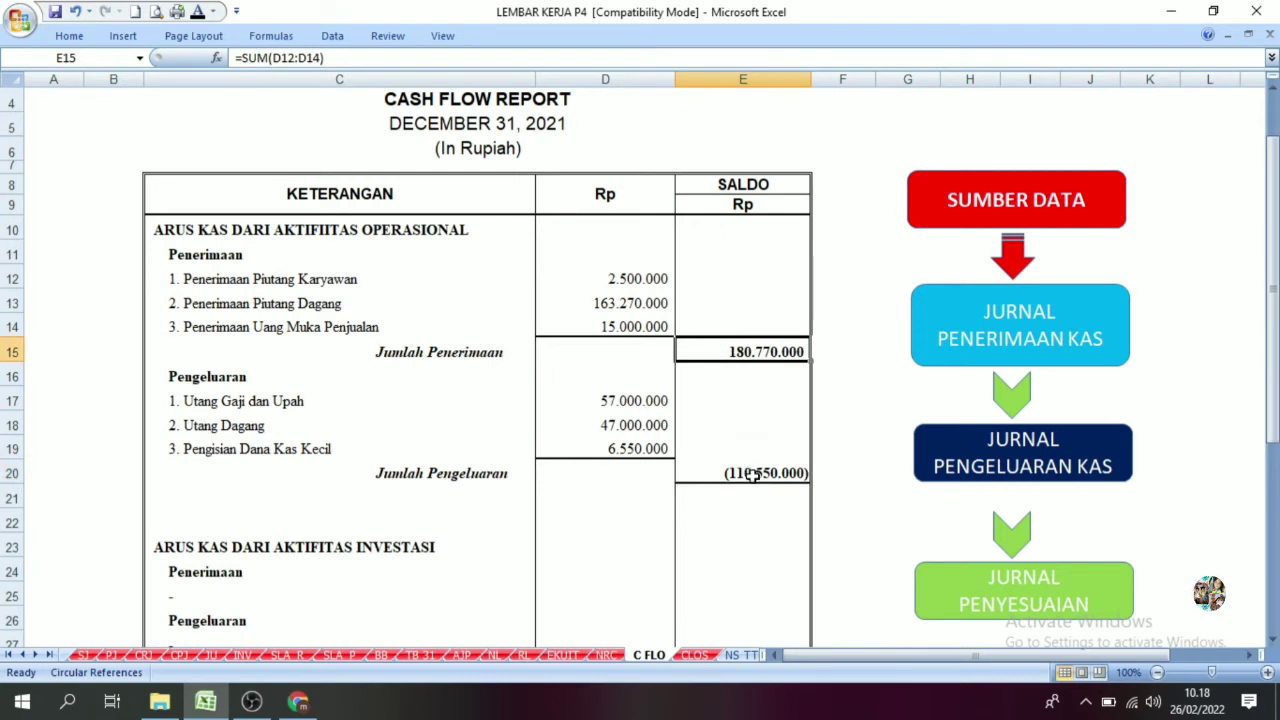
pyautogui.click(754, 476)
pyautogui.click(746, 493)
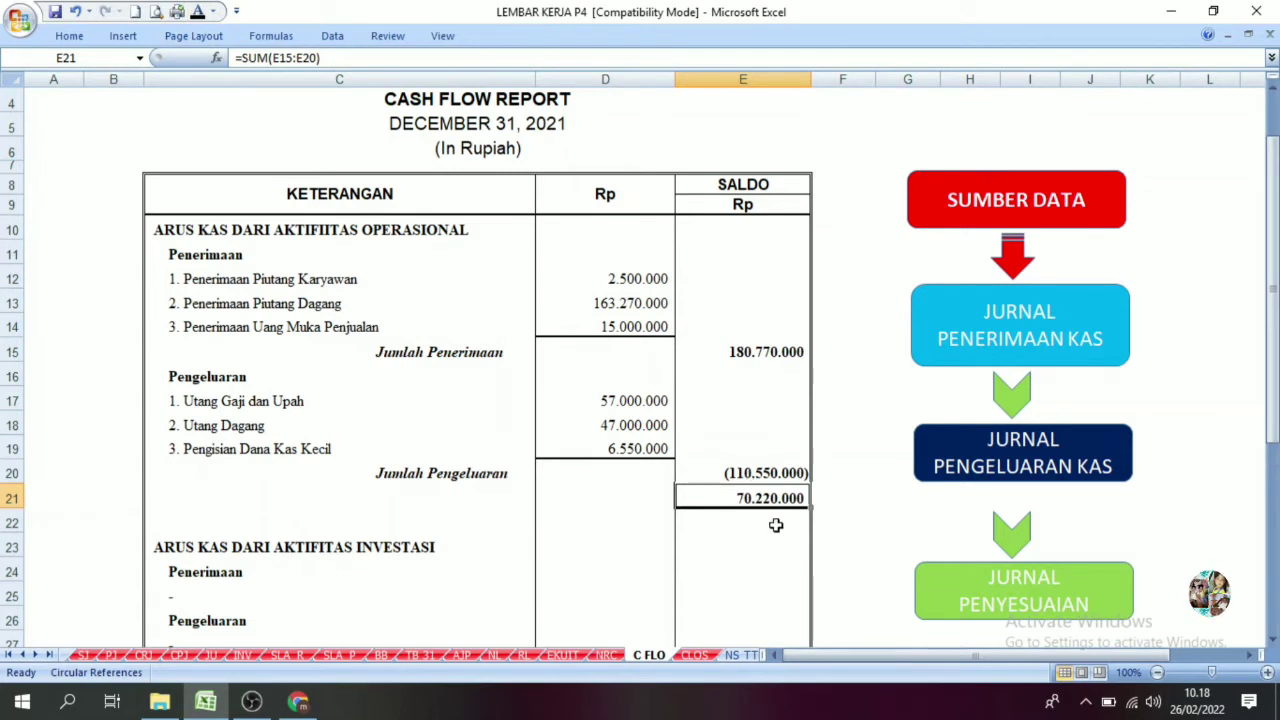
# Show the Jumlah Arus Kas Aktifitas Operasional label in C21 in black.
pyautogui.click(491, 497)
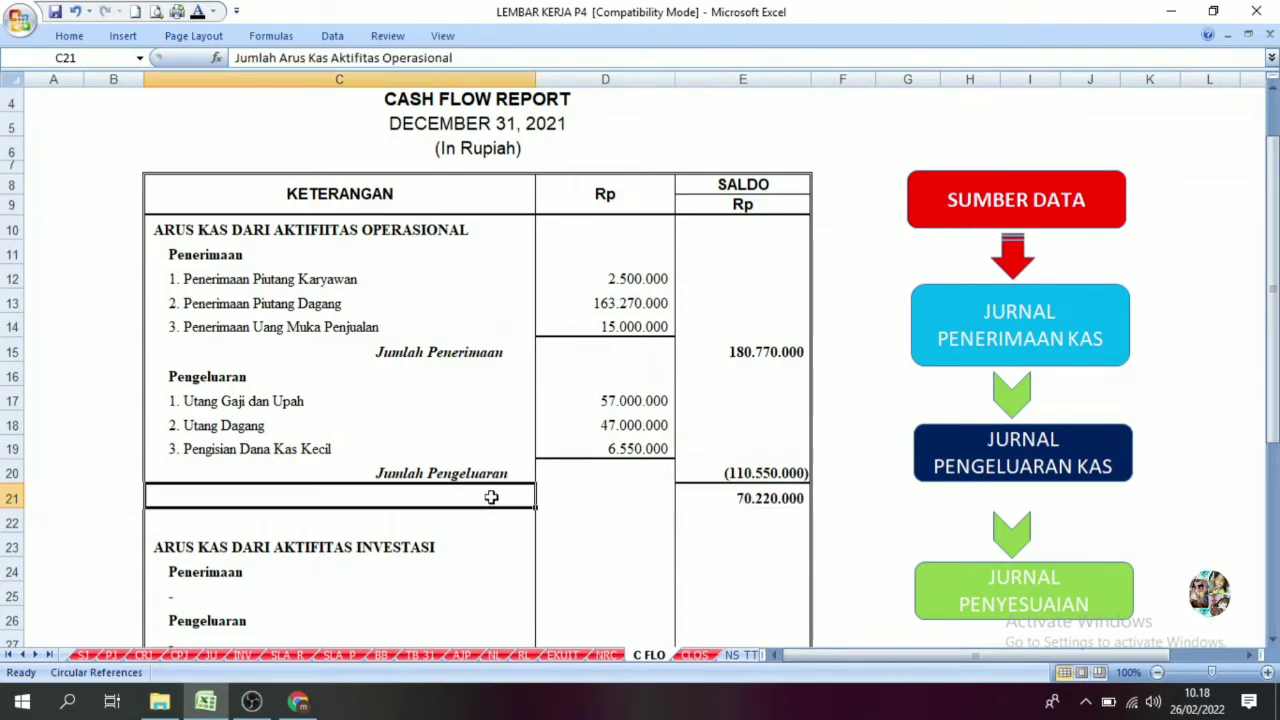
pyautogui.click(198, 11)
pyautogui.click(730, 518)
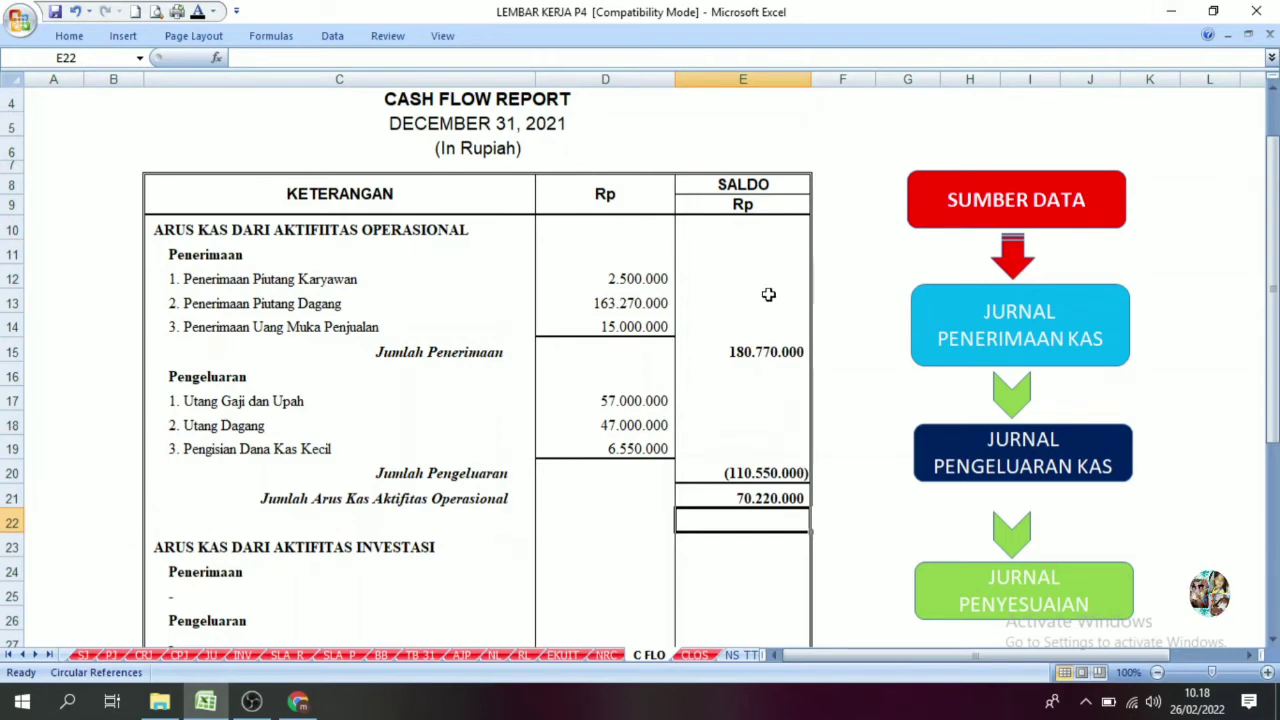
# Check the Cash Receipt Journal entries in rows 9 to 15 for receipts belonging to the investing section of C FLO.
pyautogui.scroll(-2, 376, 436)
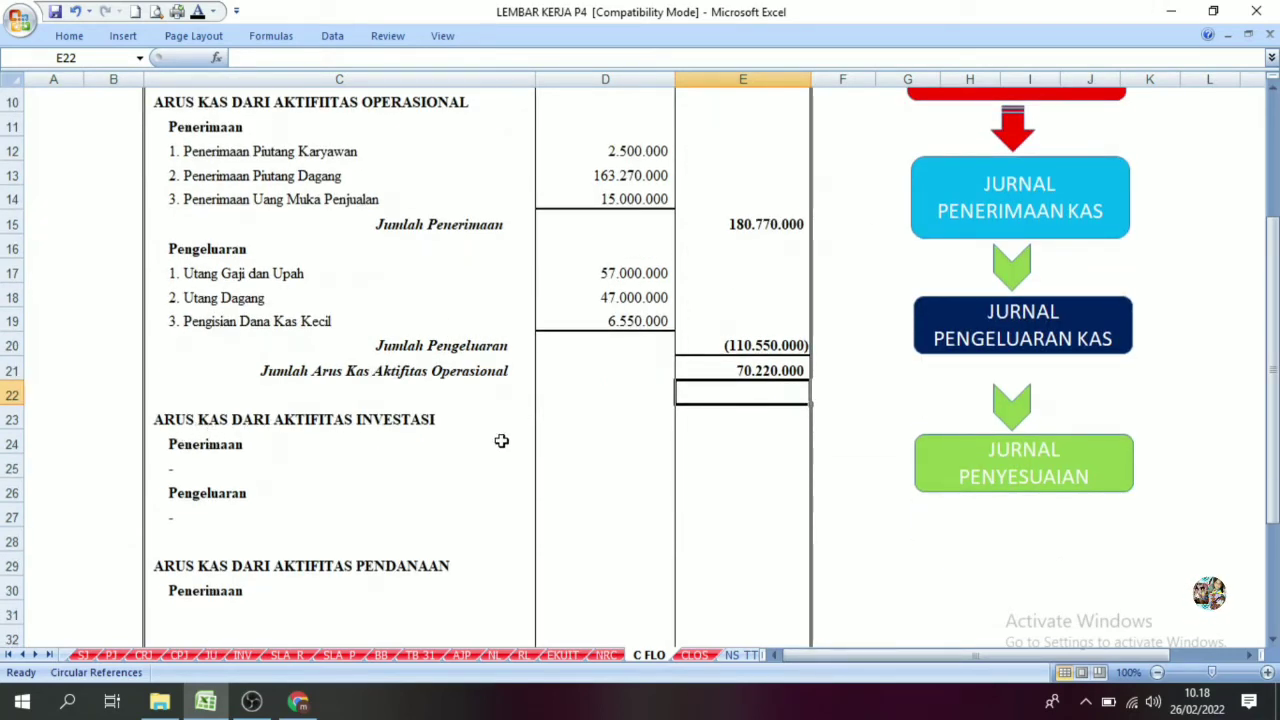
pyautogui.click(215, 448)
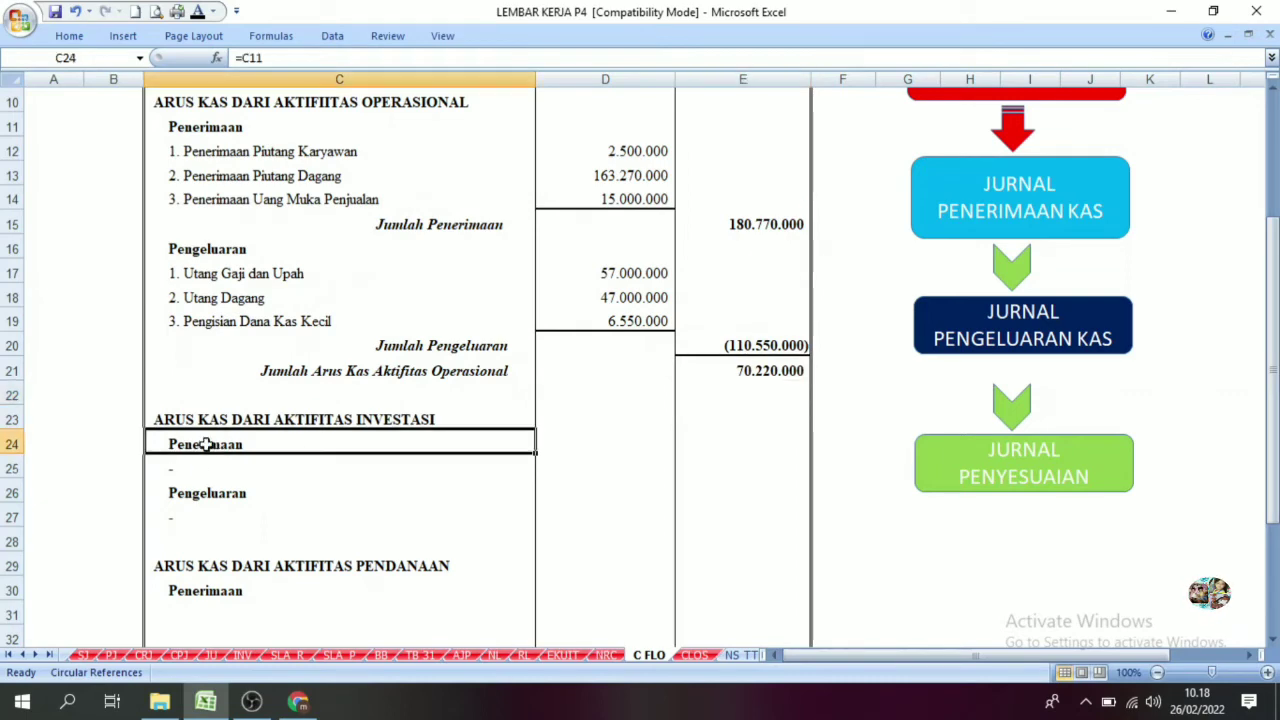
pyautogui.click(204, 508)
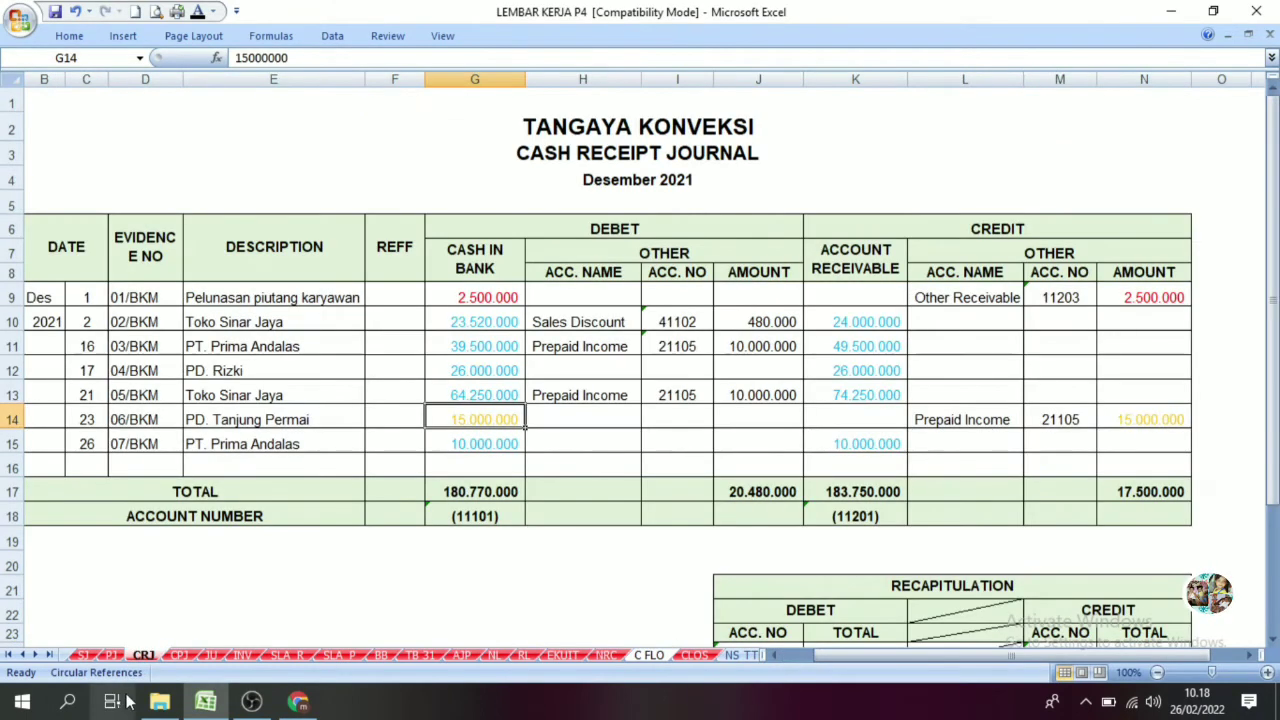
pyautogui.click(144, 655)
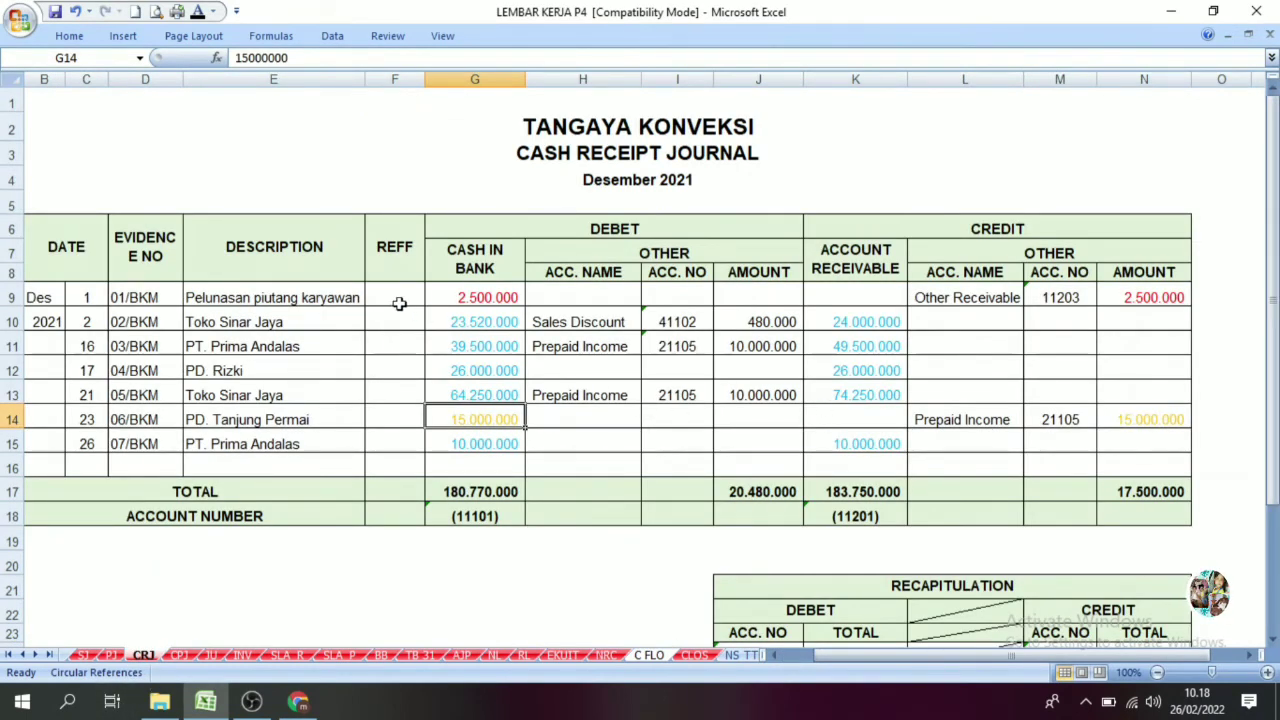
pyautogui.moveTo(443, 297); pyautogui.dragTo(1080, 450)
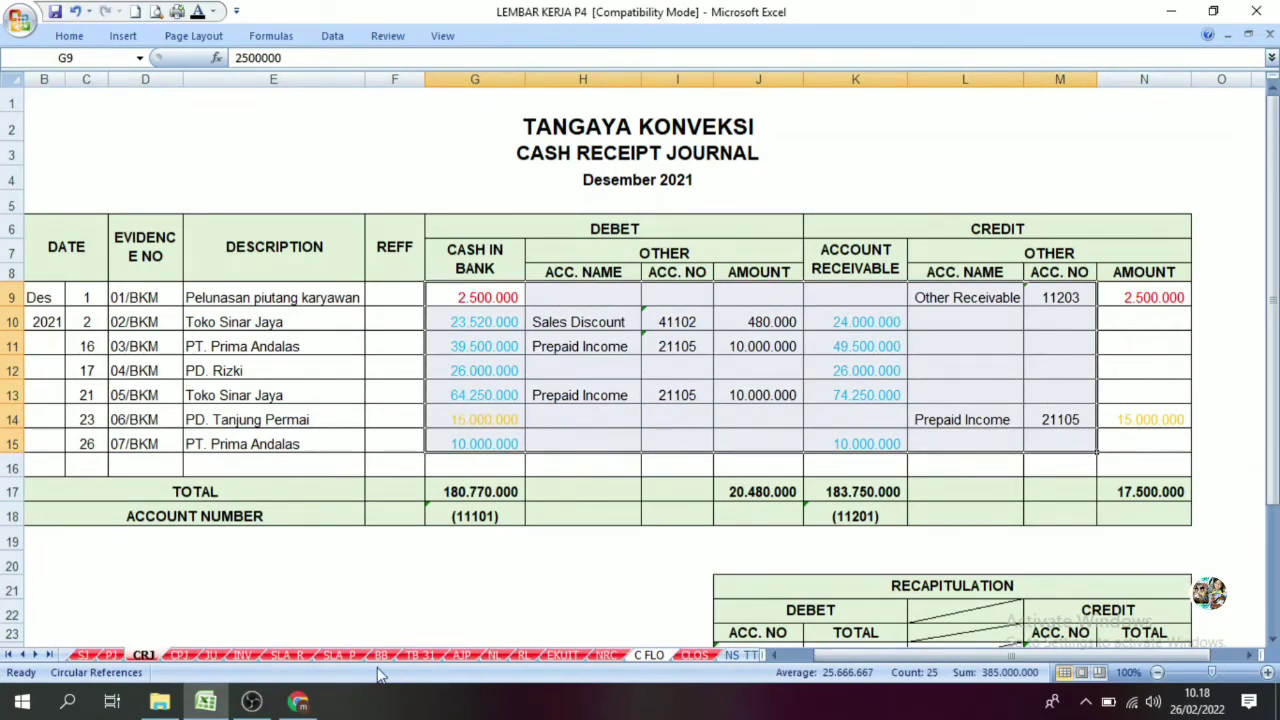
pyautogui.click(649, 655)
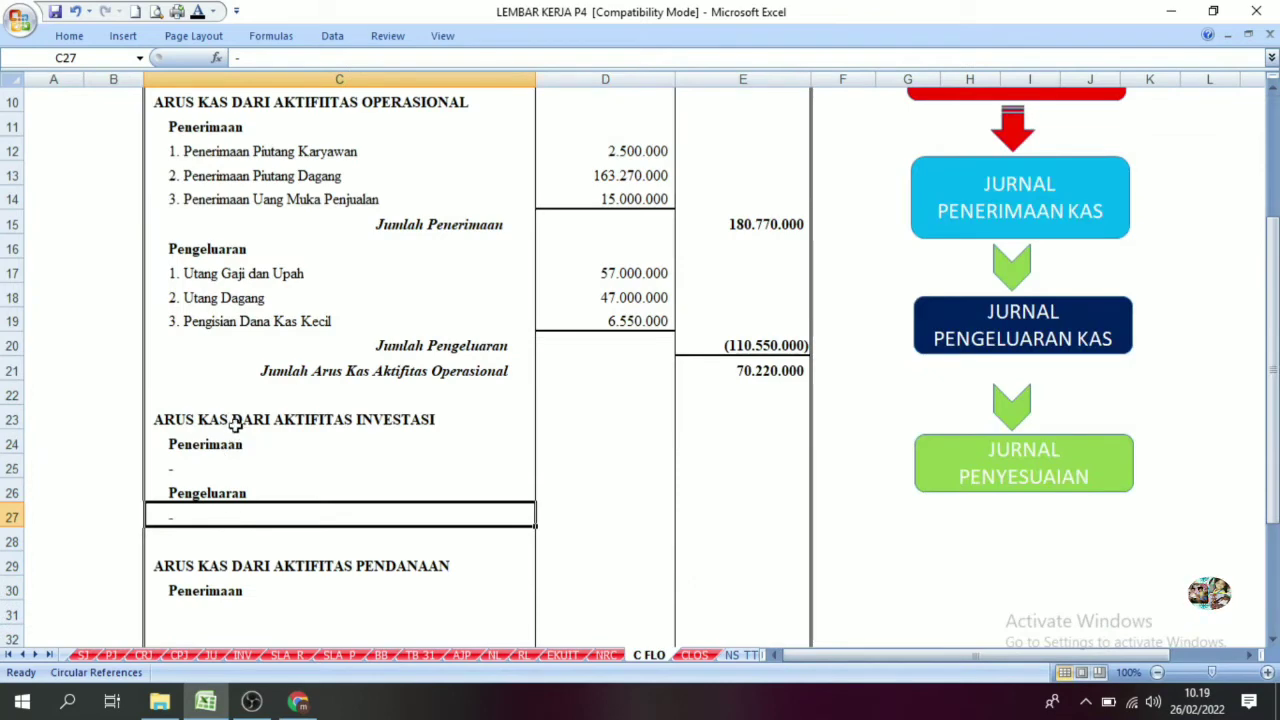
# Check the Cash Payment Journal for investing payments, examining the Angsuran Bank entry in row 12 and its Bank Loans account.
pyautogui.click(230, 487)
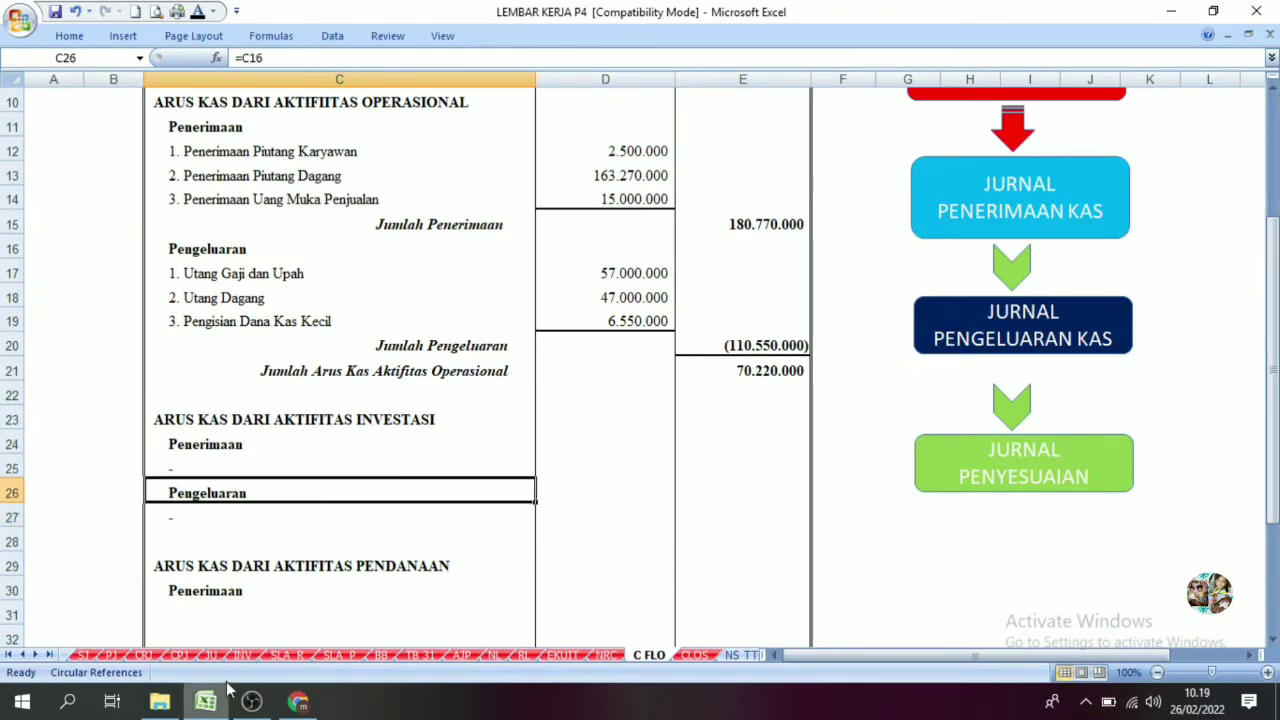
pyautogui.click(179, 656)
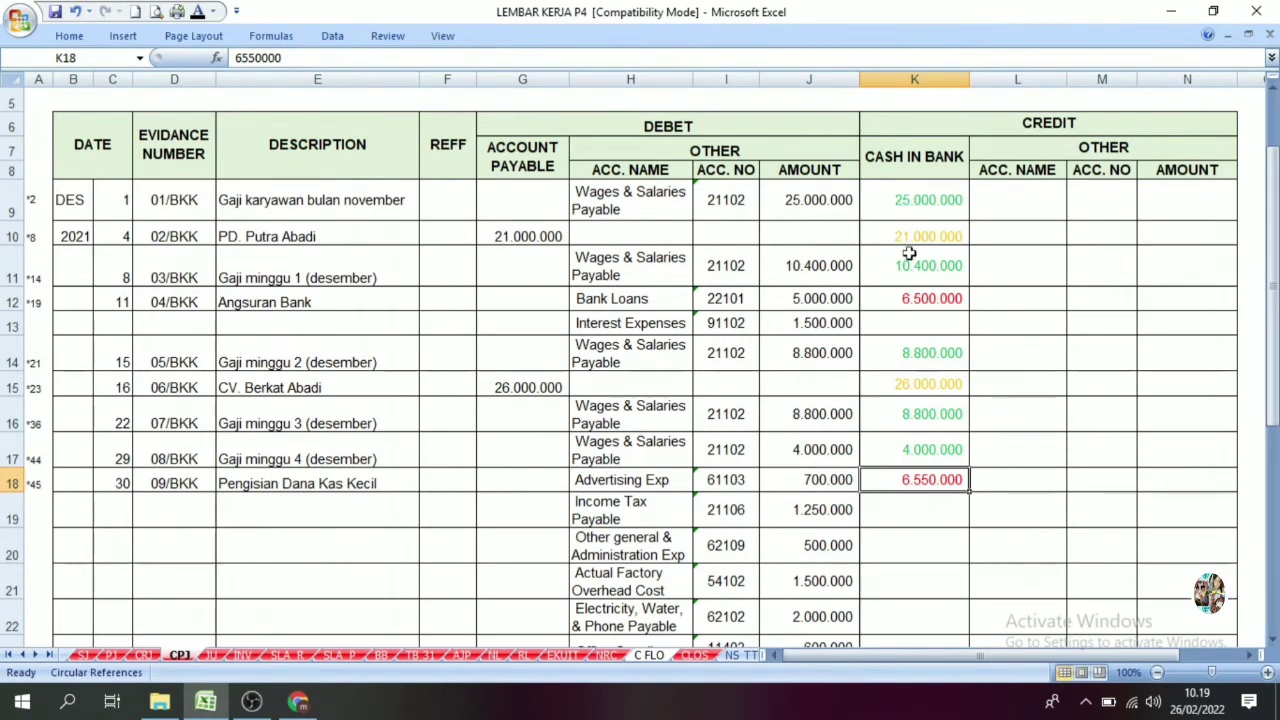
pyautogui.click(905, 298)
pyautogui.click(275, 302)
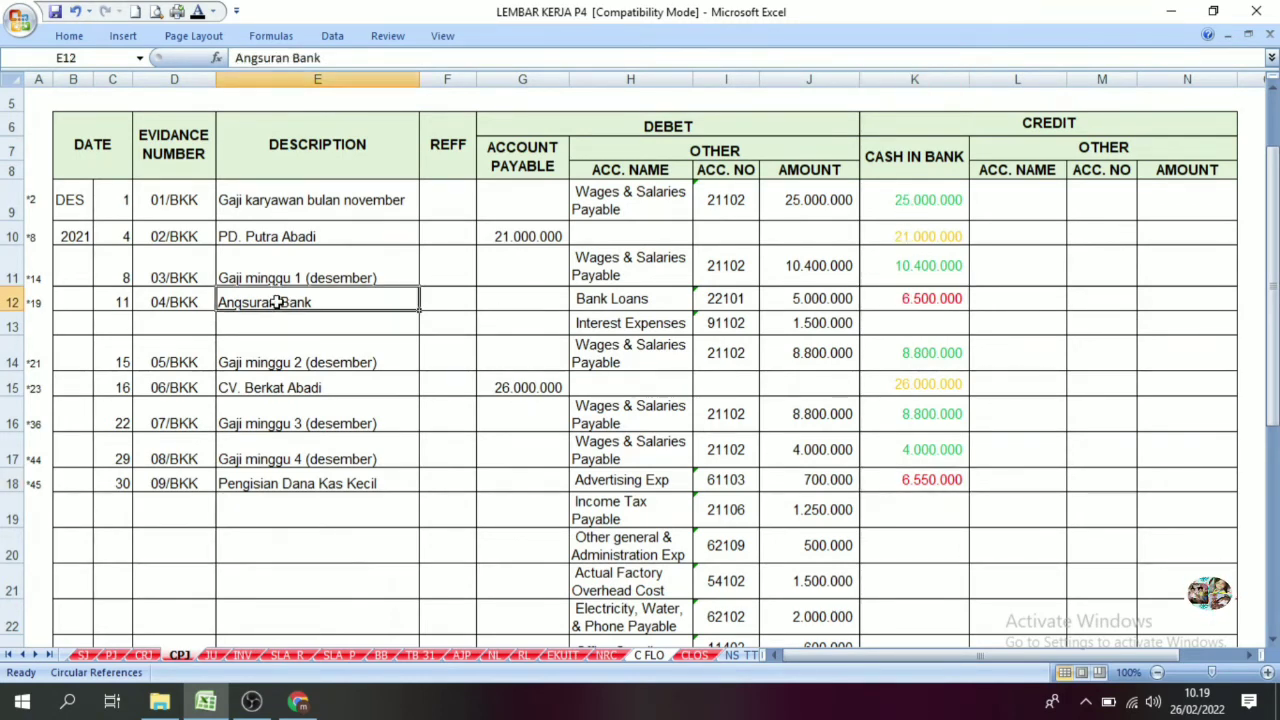
pyautogui.click(875, 298)
pyautogui.moveTo(633, 304); pyautogui.dragTo(950, 302)
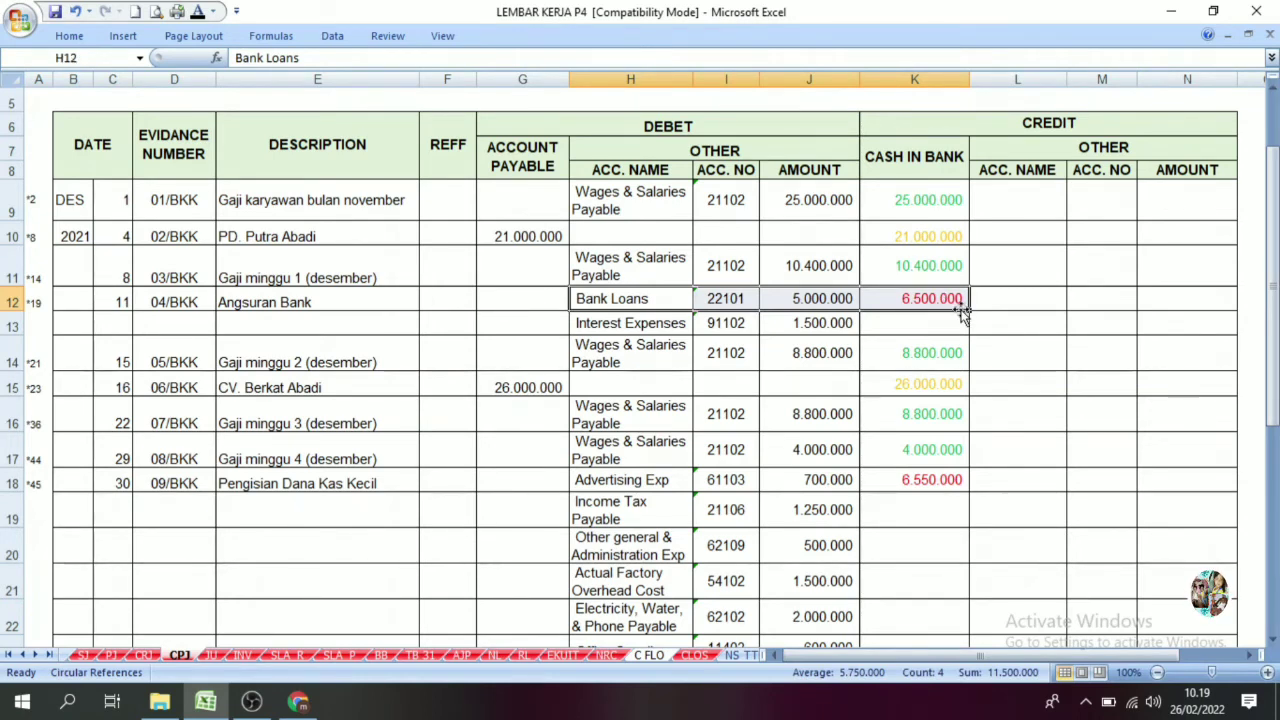
pyautogui.click(917, 325)
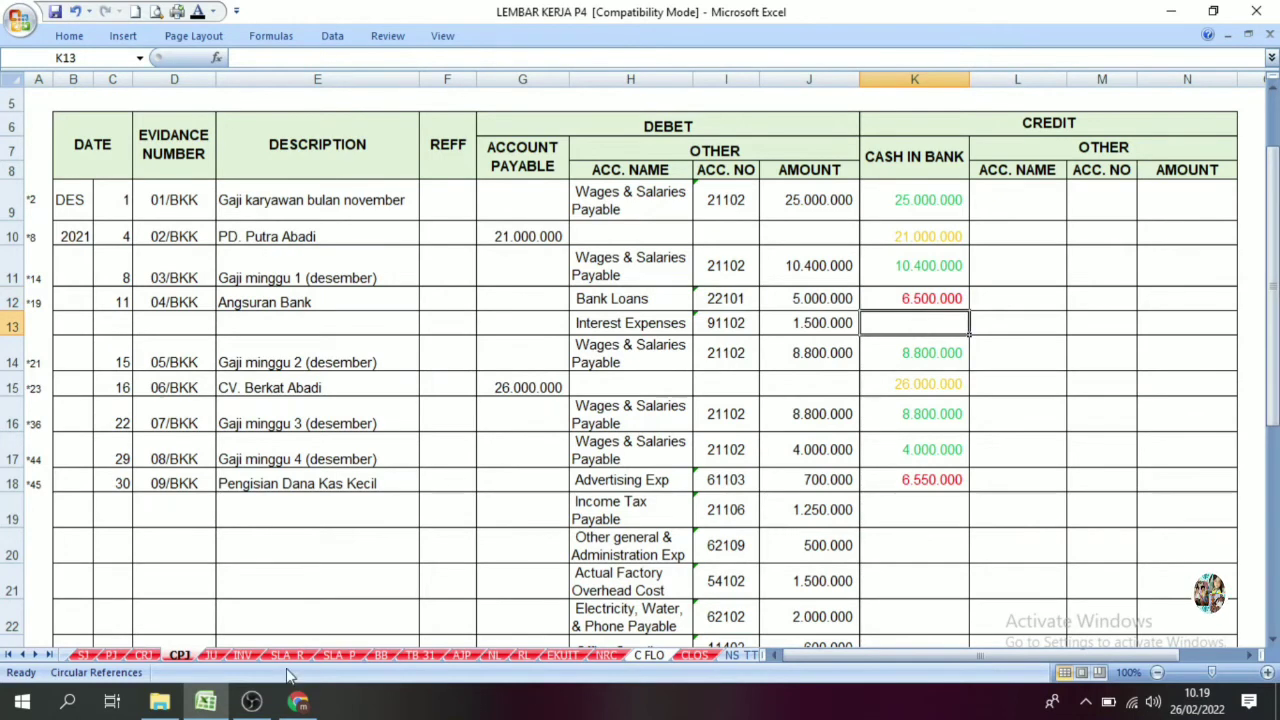
pyautogui.click(643, 656)
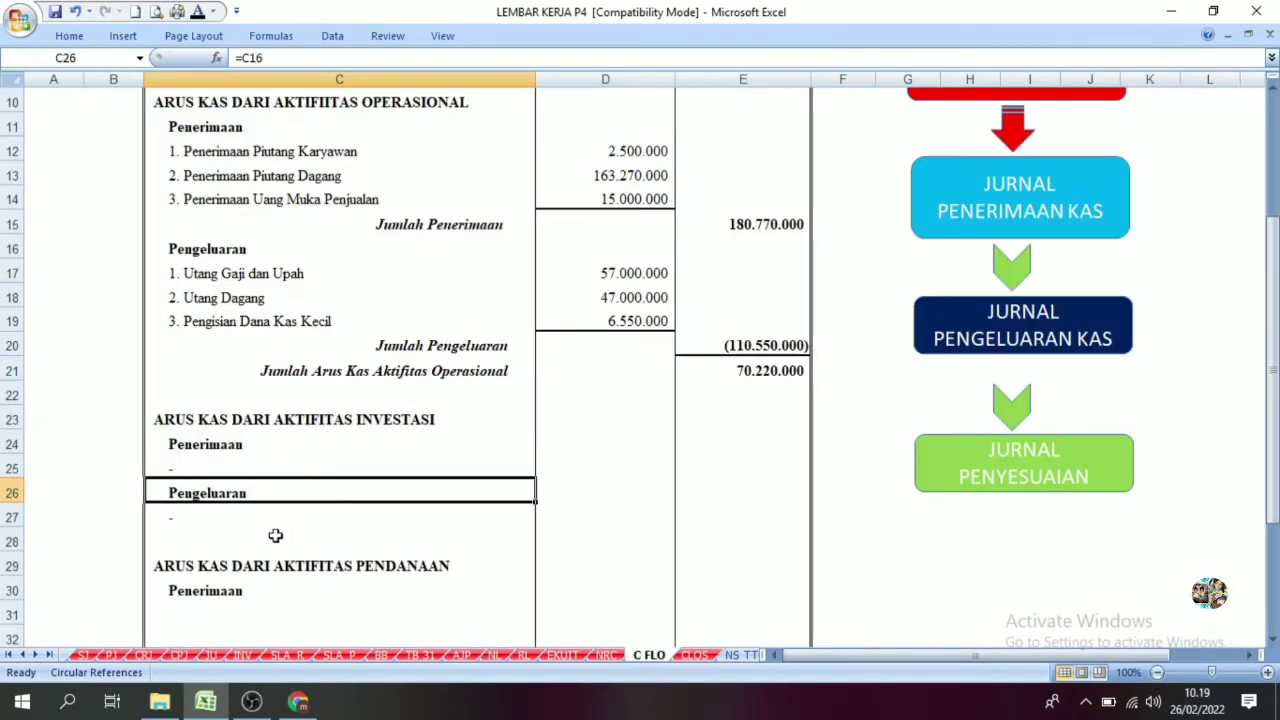